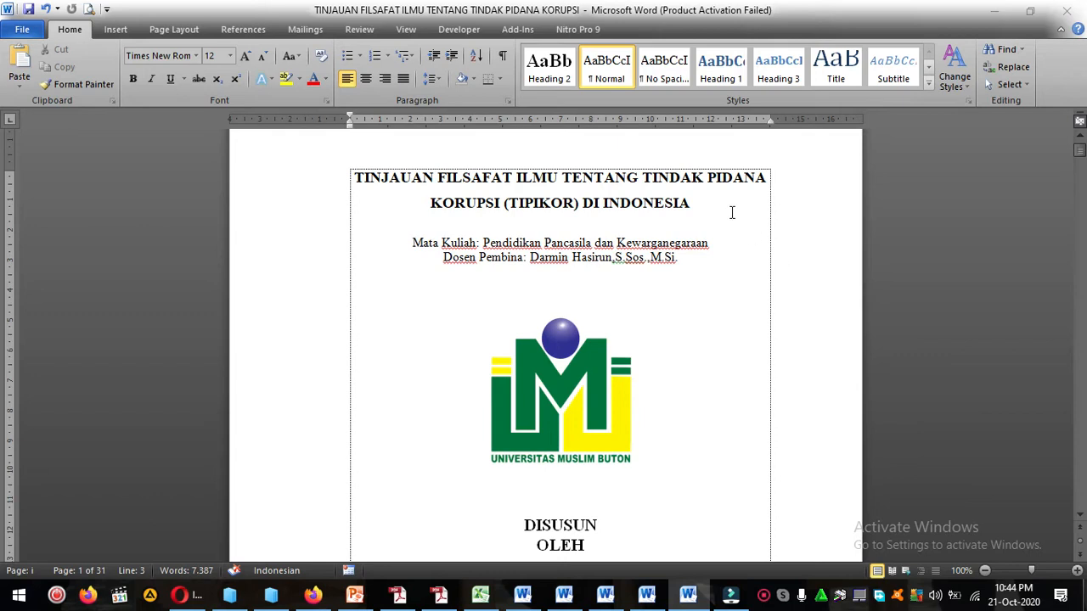
Examine the two-line paper title at the head of the cover page.
click(731, 211)
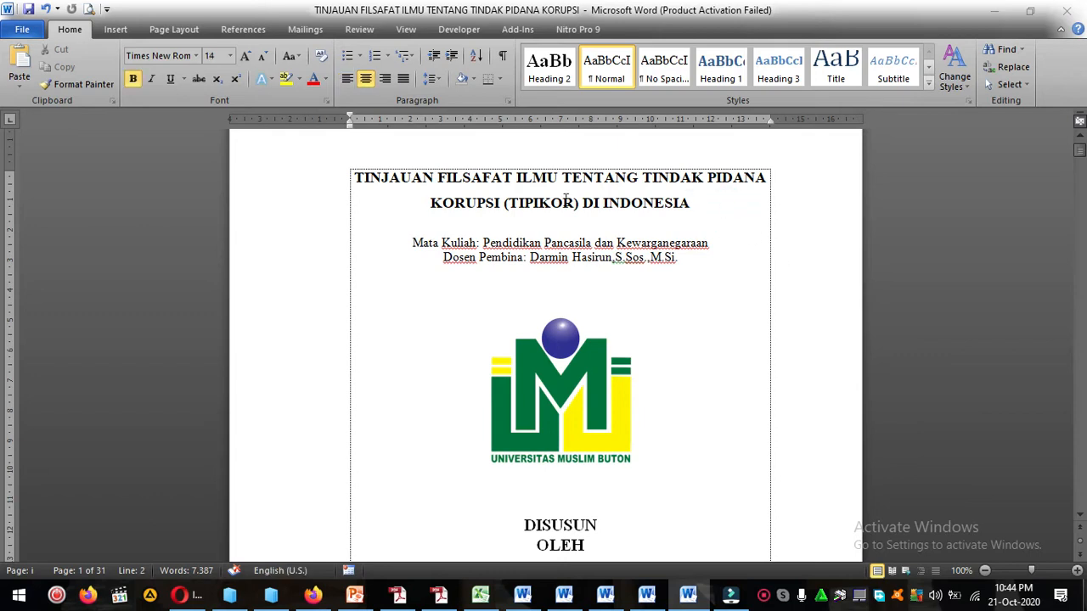
drag(354, 177, 713, 202)
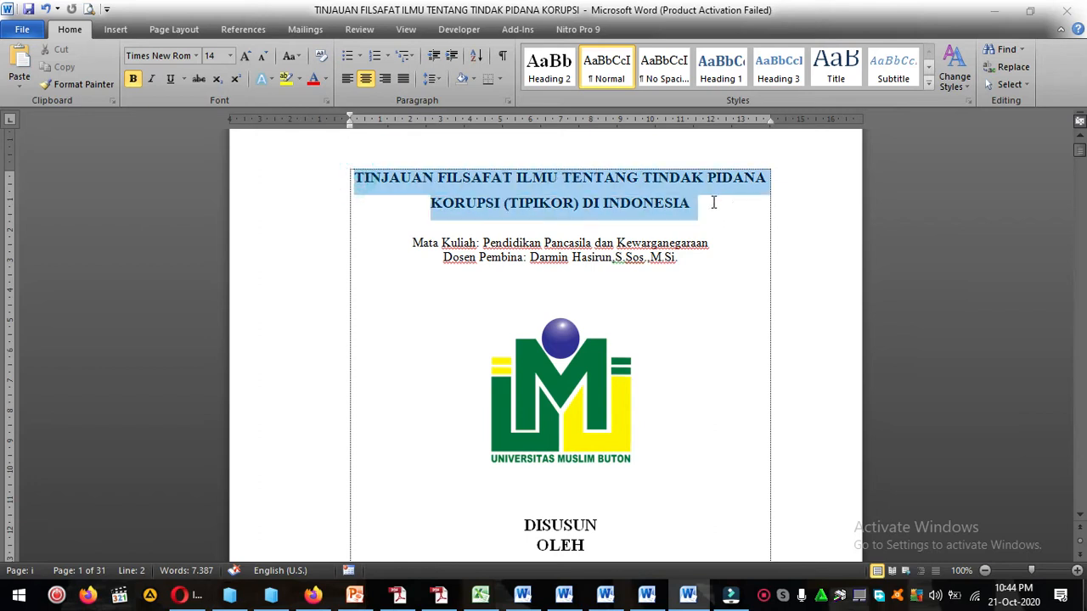
click(720, 227)
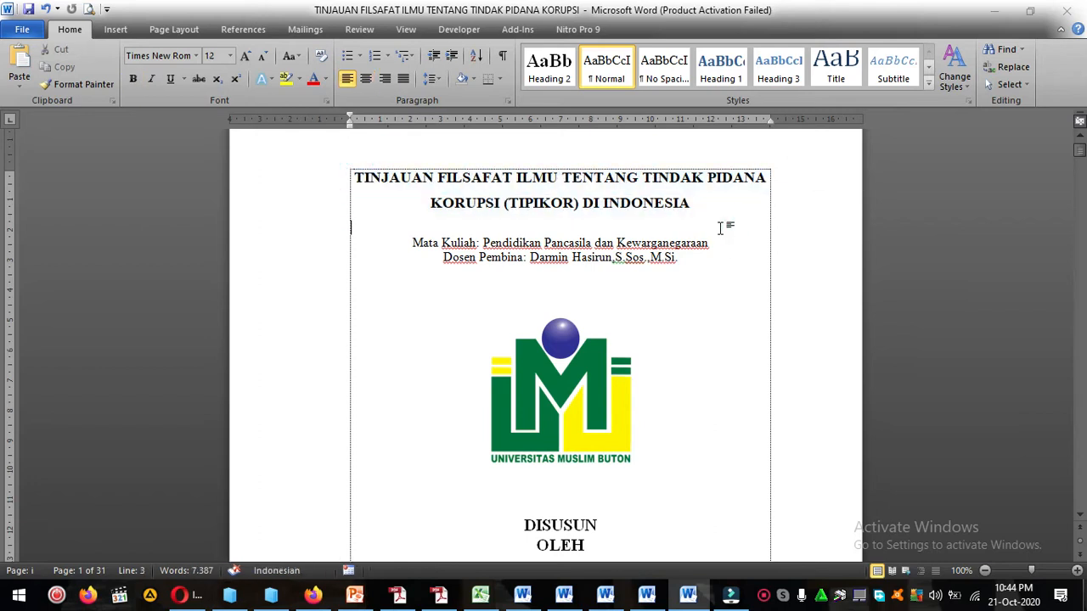
drag(350, 177, 695, 202)
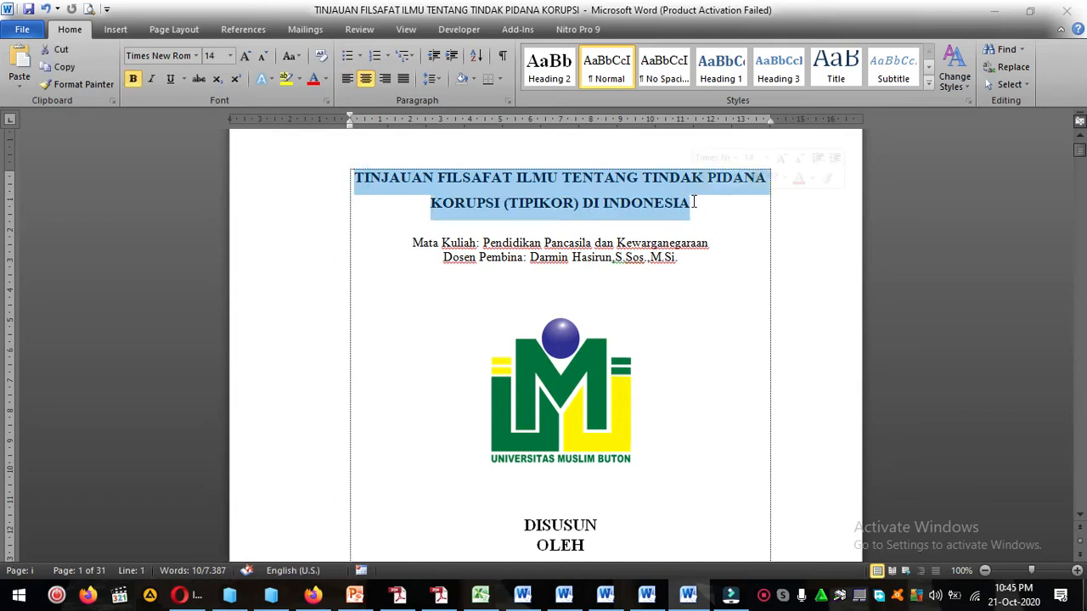
click(694, 202)
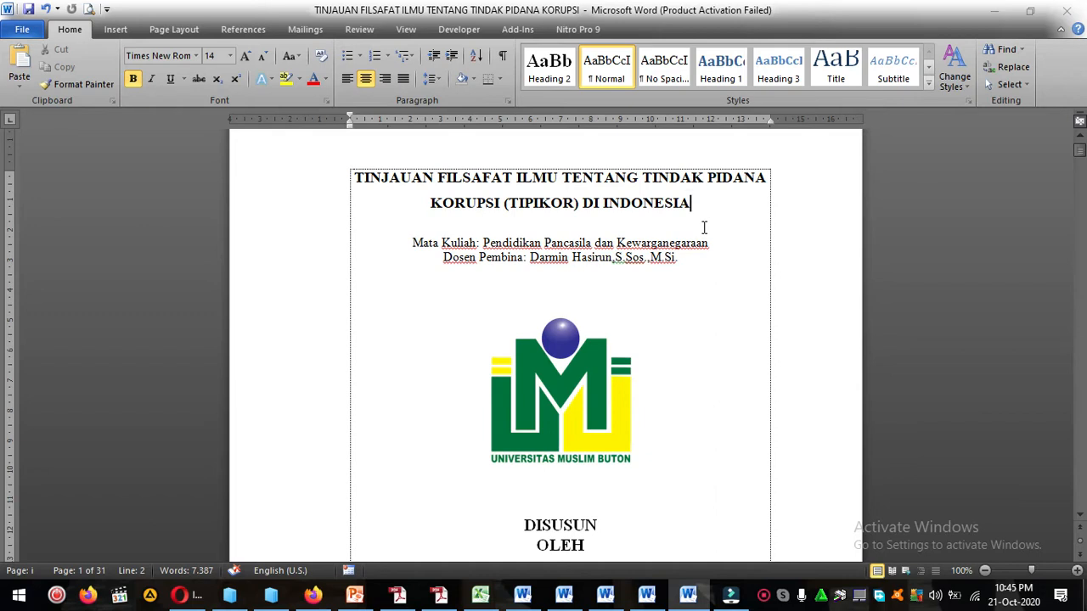
scroll(704, 227, down, 1)
click(704, 199)
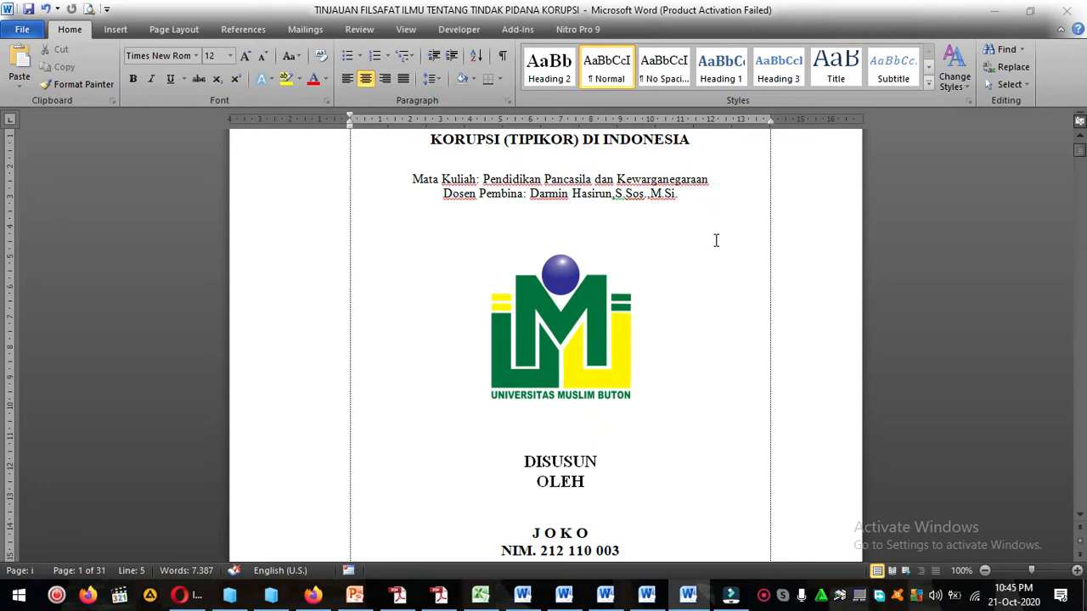
scroll(723, 267, up, 2)
click(723, 267)
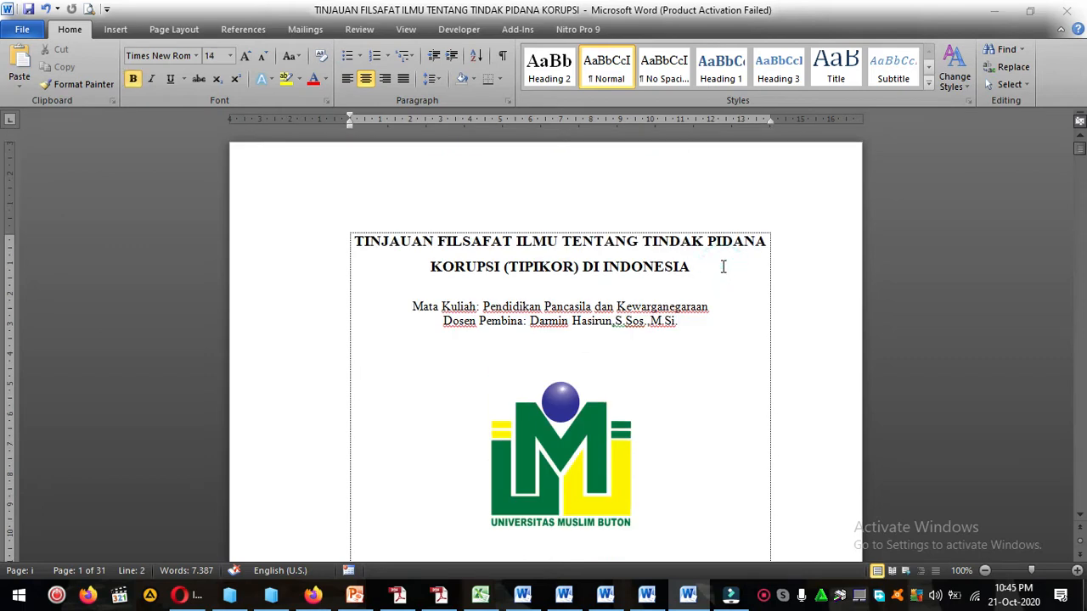
click(348, 246)
Look through the whole cover page, from the title and logo down to the study program, university and year.
scroll(702, 278, down, 10)
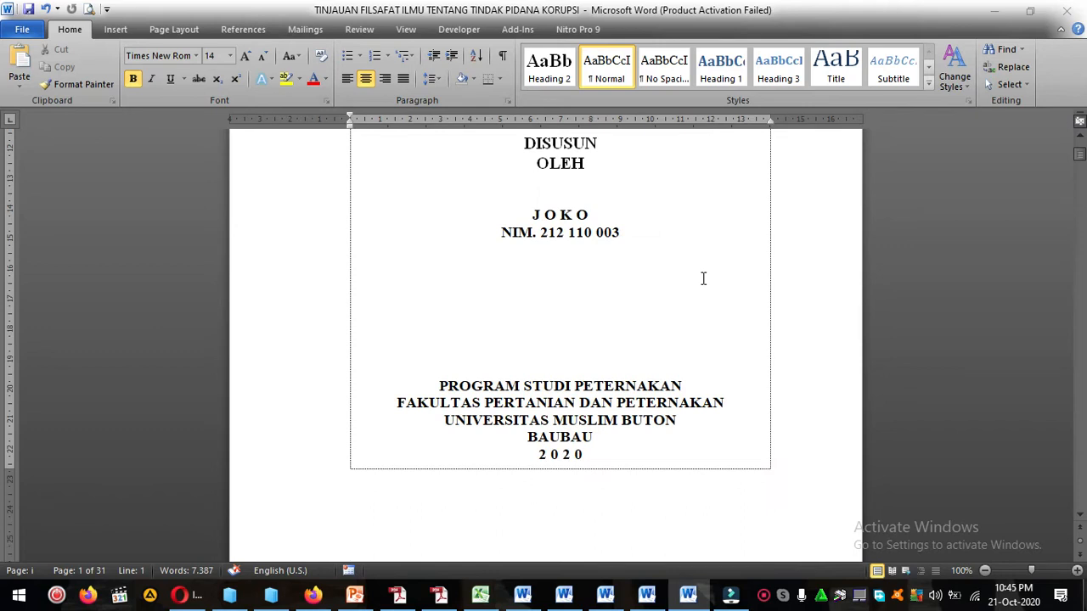
click(703, 278)
scroll(703, 279, down, 10)
scroll(703, 278, down, 10)
scroll(703, 278, down, 10)
scroll(703, 278, up, 20)
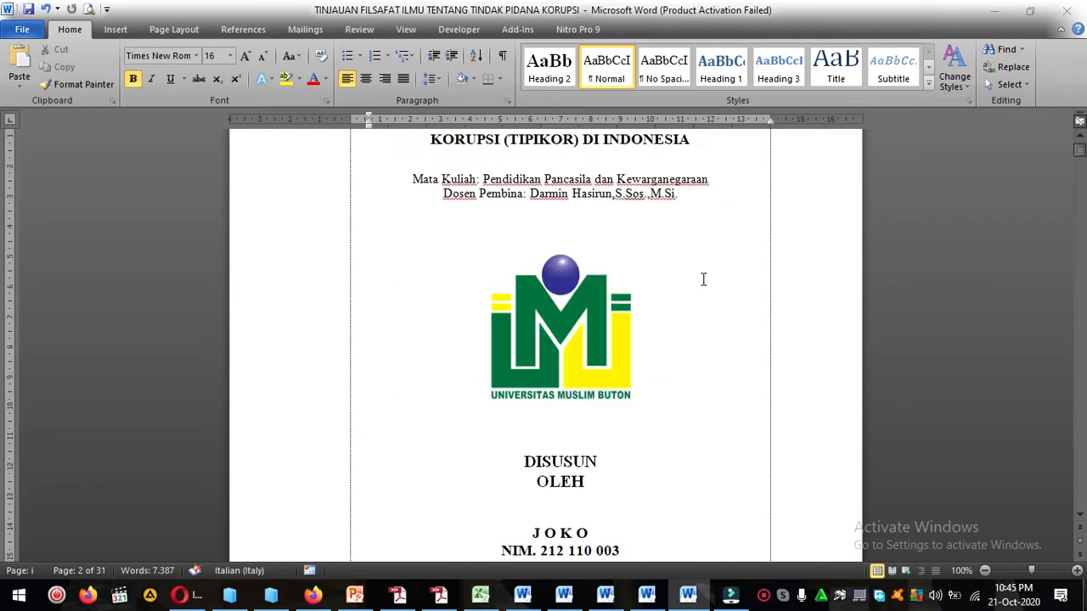
scroll(703, 278, up, 3)
click(703, 279)
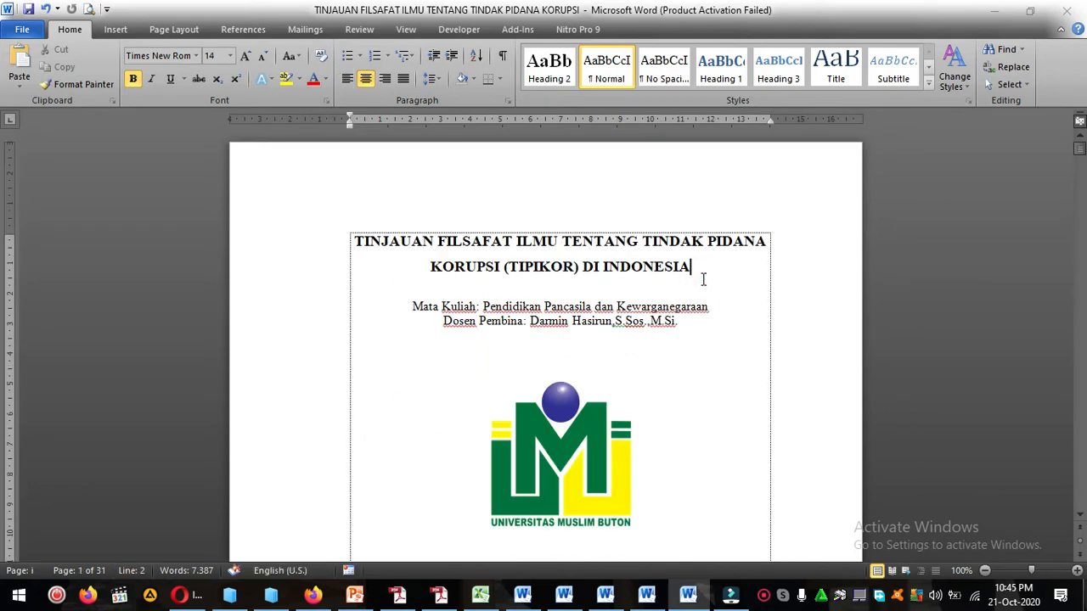
scroll(703, 278, down, 1)
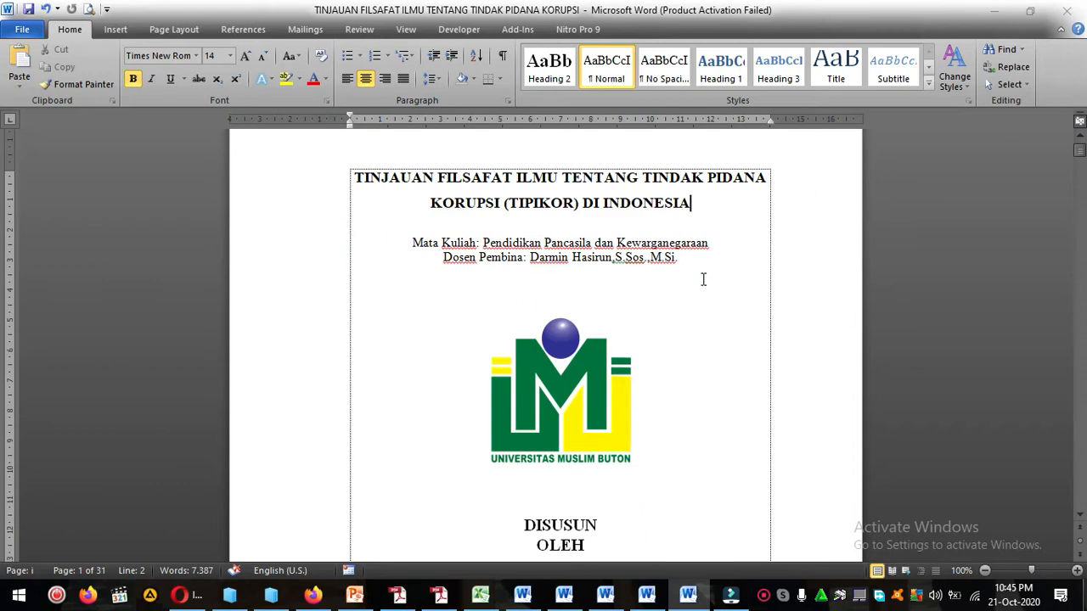
scroll(703, 278, down, 1)
scroll(703, 278, up, 1)
Examine the cover title's placement in relation to the course details and logo below it.
click(711, 260)
click(694, 203)
click(488, 160)
click(331, 187)
click(441, 204)
click(740, 217)
scroll(731, 281, down, 1)
scroll(731, 281, down, 2)
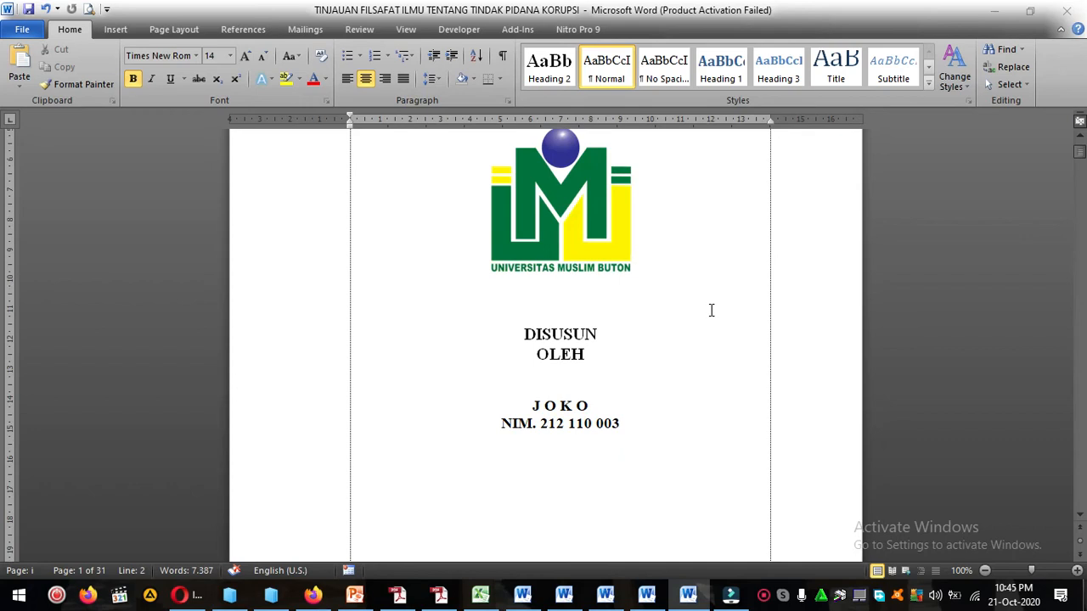
scroll(711, 308, up, 3)
click(706, 289)
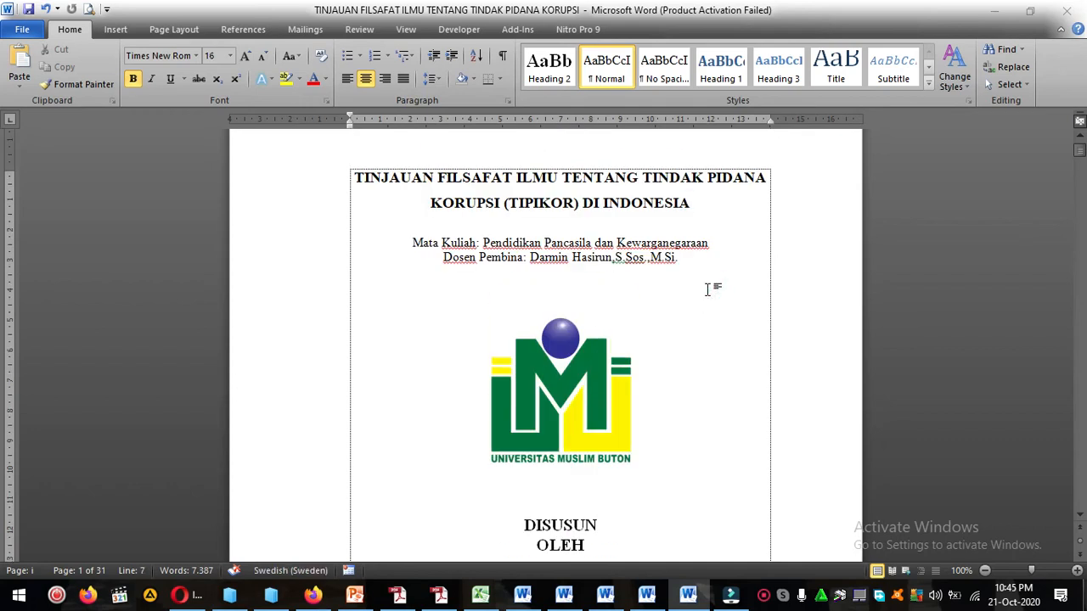
click(683, 205)
shift+click(356, 177)
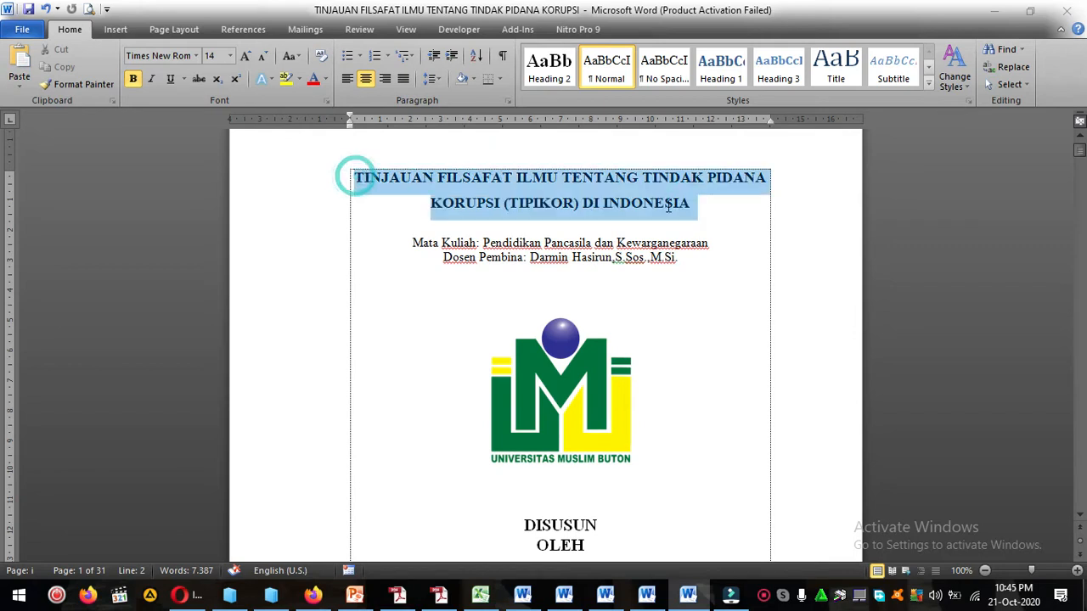
click(684, 202)
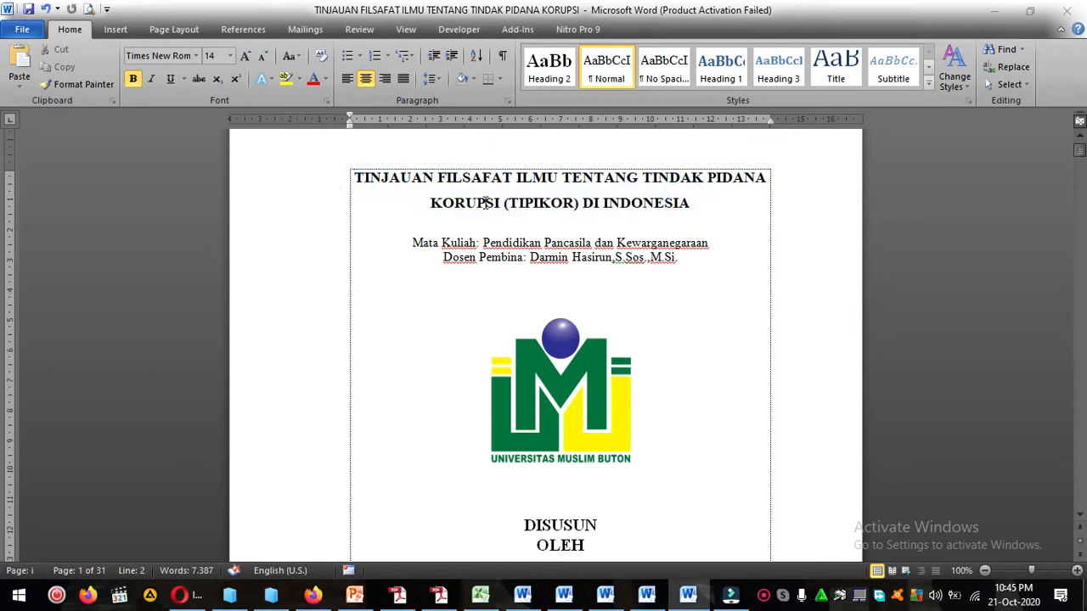
Set the two-line cover title to font size 14 and the Times New Roman font.
shift+click(356, 177)
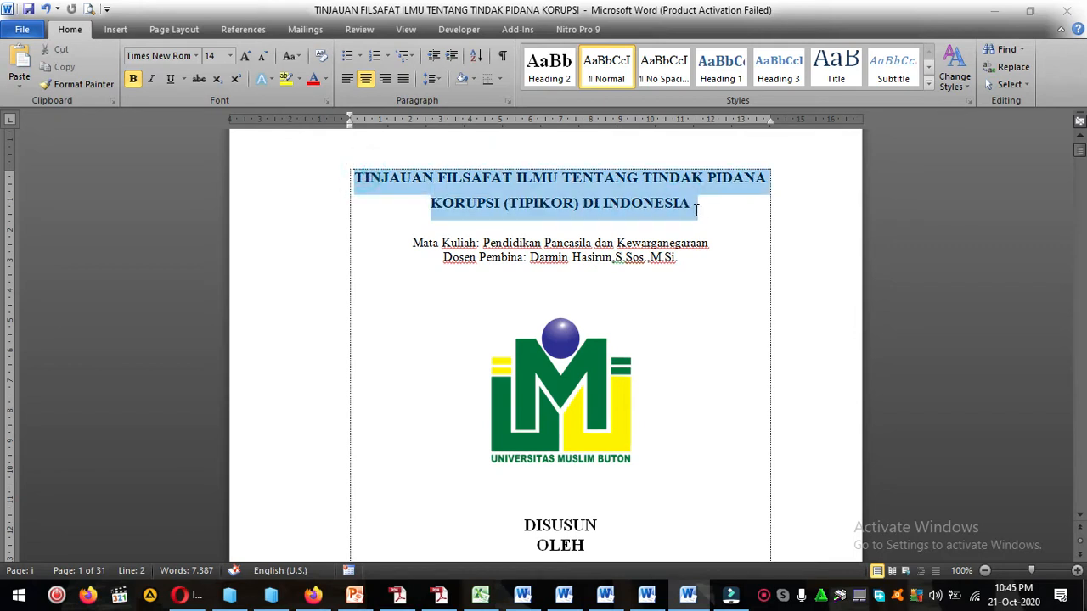
click(524, 209)
triple_click(355, 179)
click(230, 56)
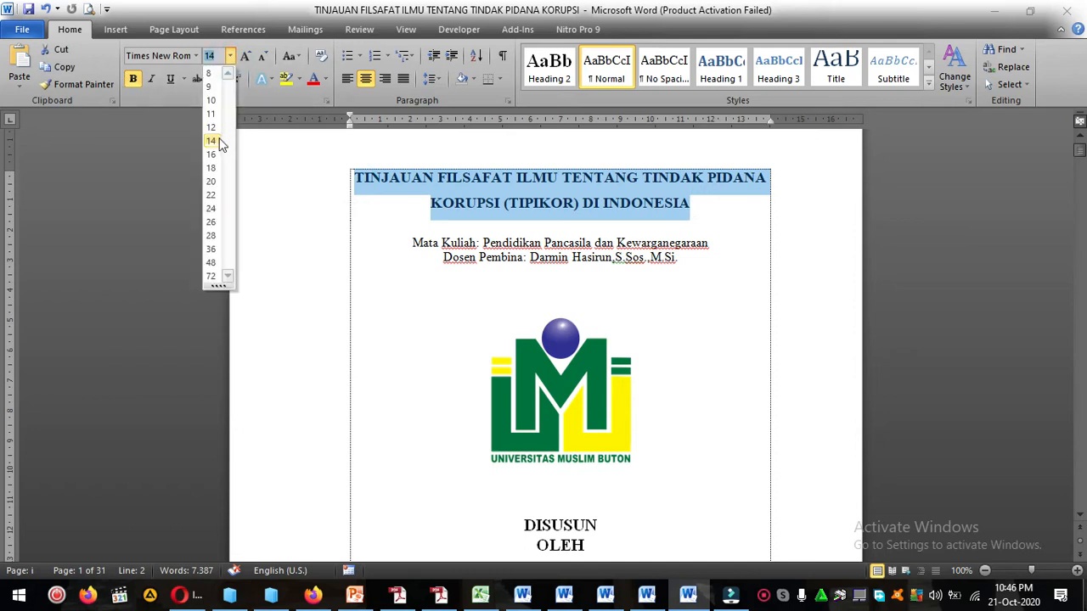
click(219, 142)
click(196, 56)
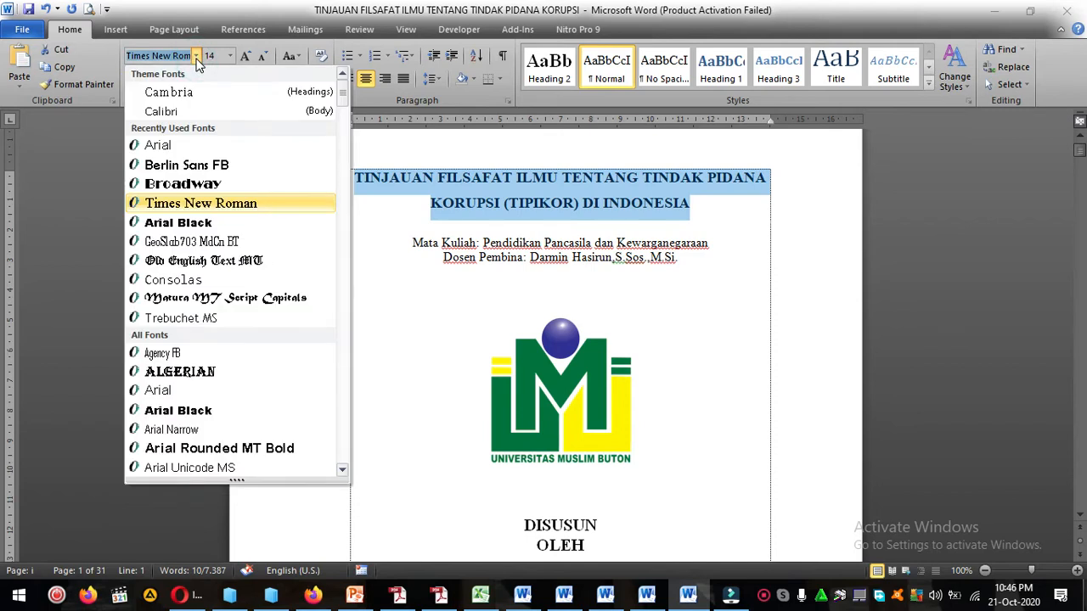
click(228, 212)
click(475, 213)
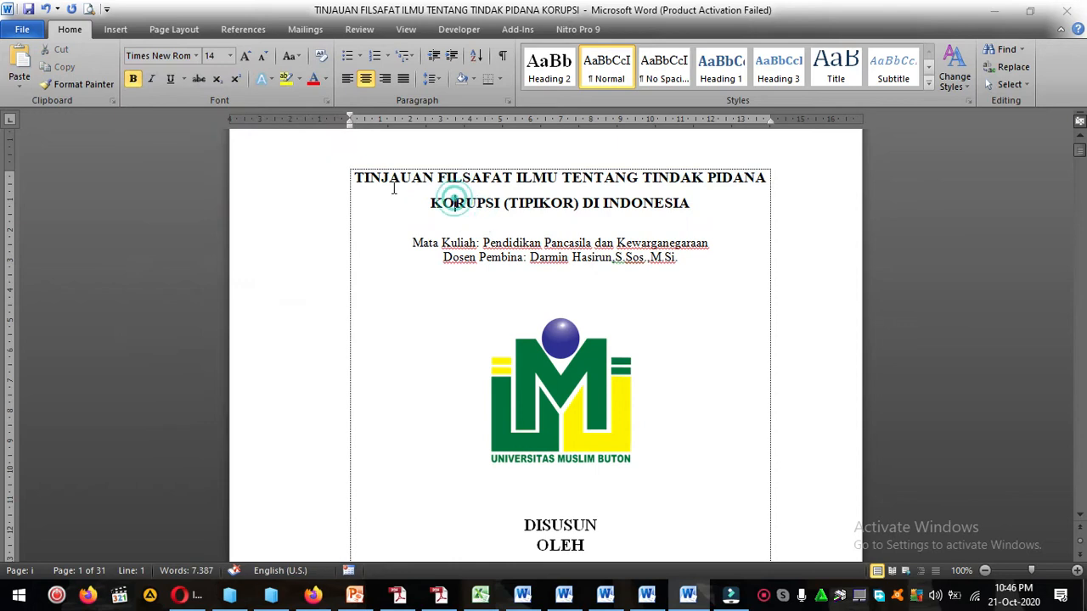
drag(357, 180, 703, 176)
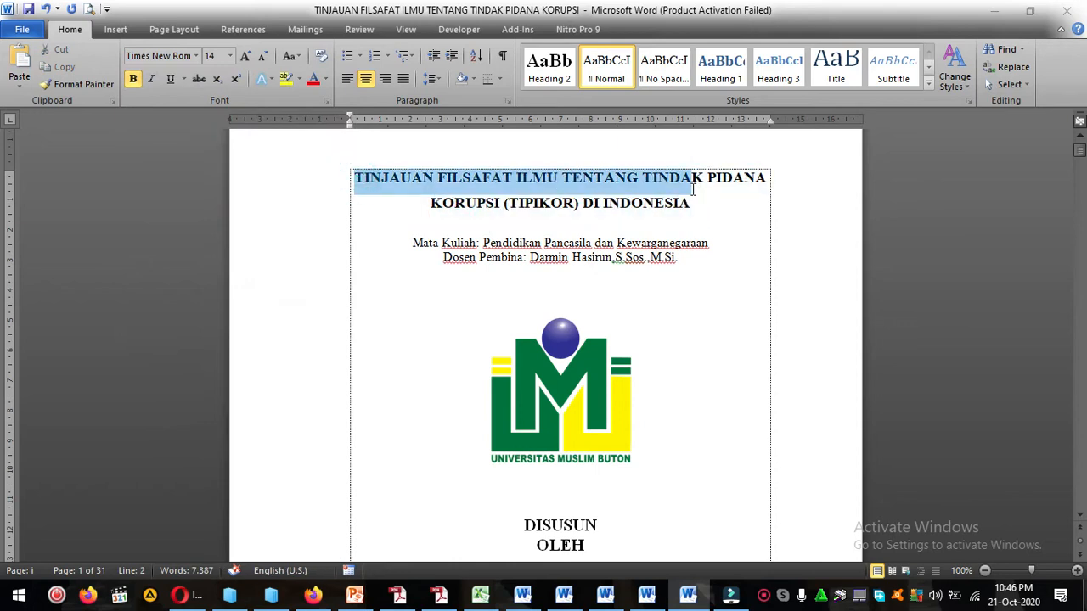
click(677, 201)
click(195, 56)
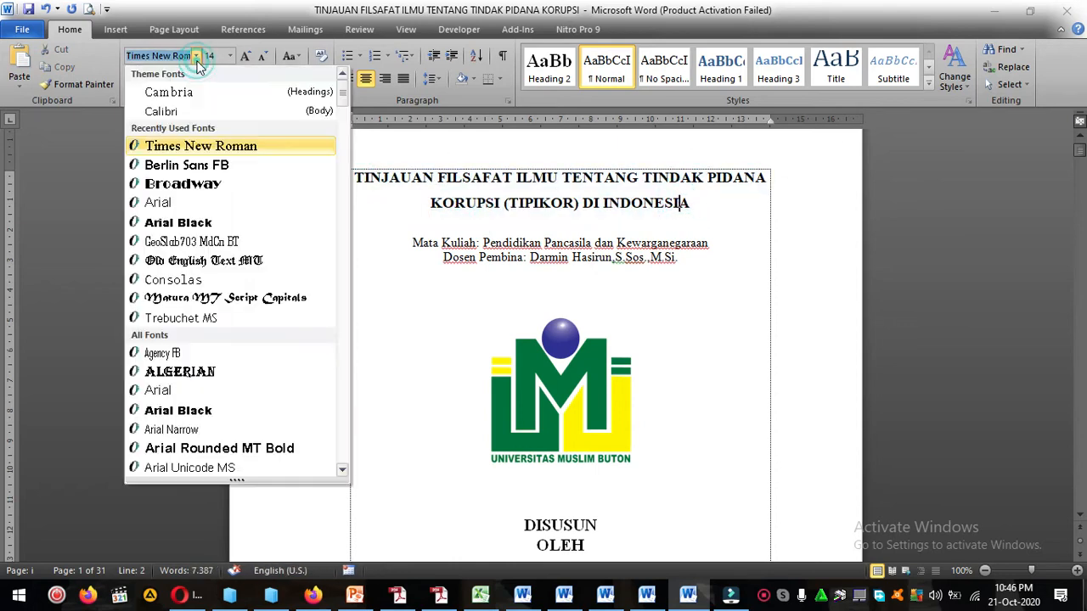
click(253, 150)
Reread the complete cover title from TINJAUAN to INDONESIA, highlighting both of its lines.
click(518, 186)
click(521, 195)
click(347, 186)
click(702, 203)
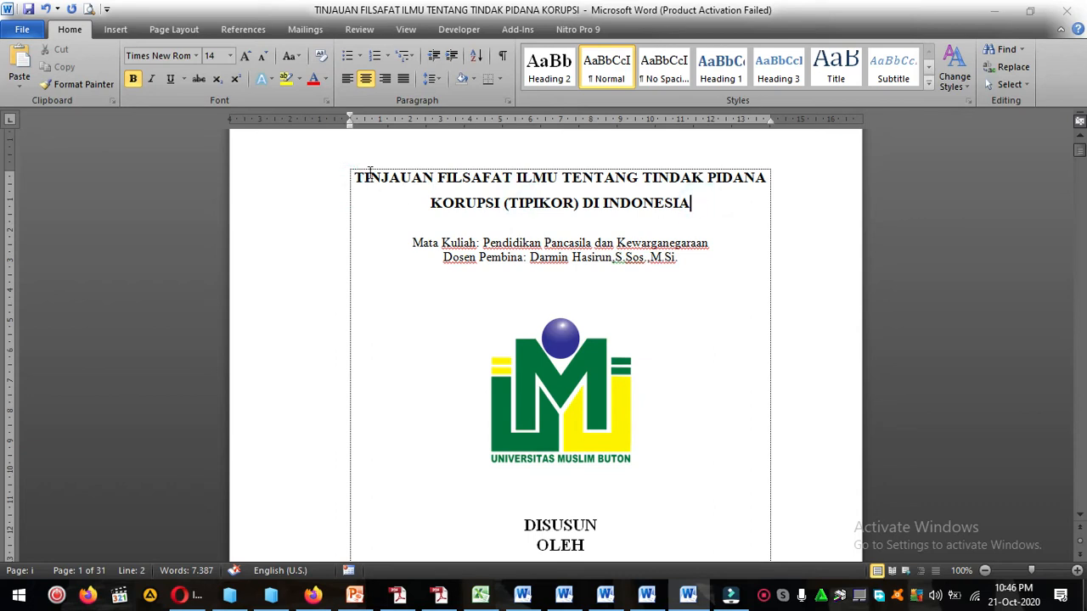
drag(366, 174, 691, 203)
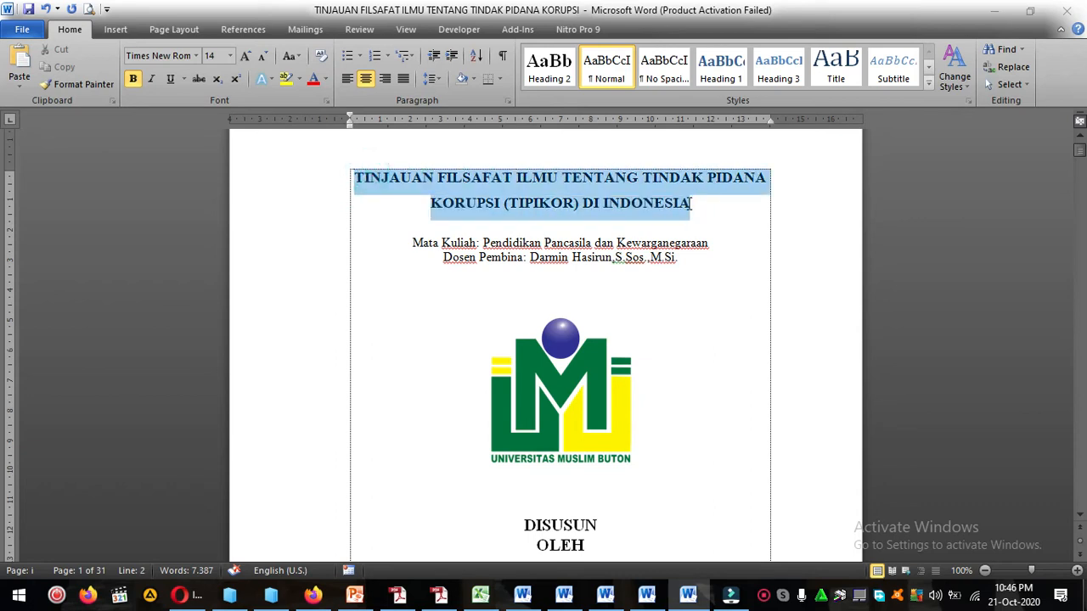
click(691, 203)
drag(364, 181, 743, 197)
click(743, 197)
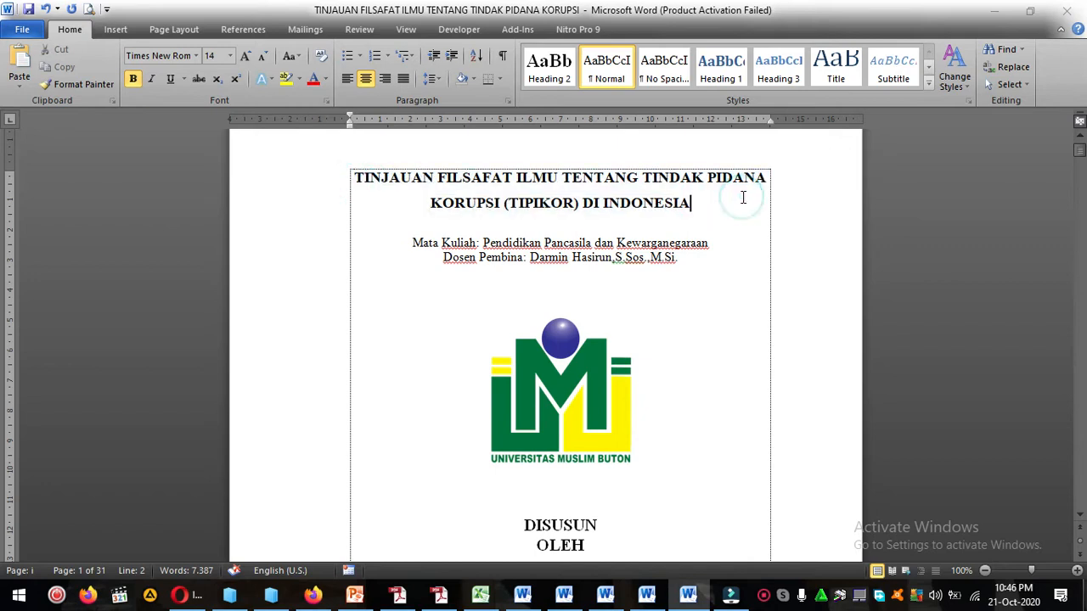
click(358, 178)
shift+click(694, 206)
click(689, 202)
click(390, 181)
key(Home)
click(702, 209)
Examine the Mata Kuliah line and the Dosen Pembina line under the title, highlighting the course name and the lecturer label.
scroll(694, 210, down, 1)
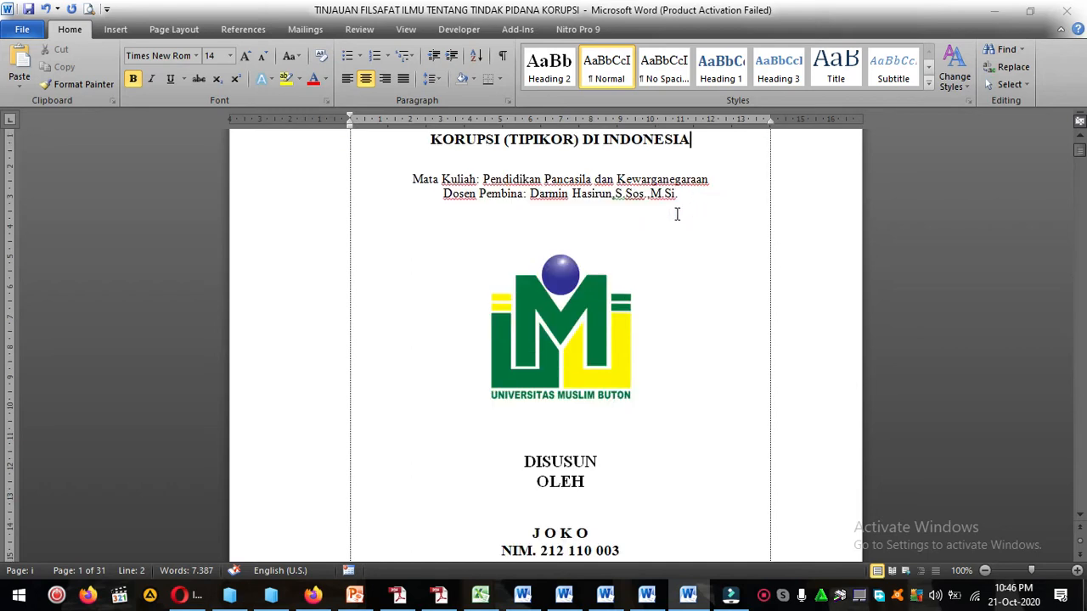
click(412, 172)
scroll(452, 197, up, 2)
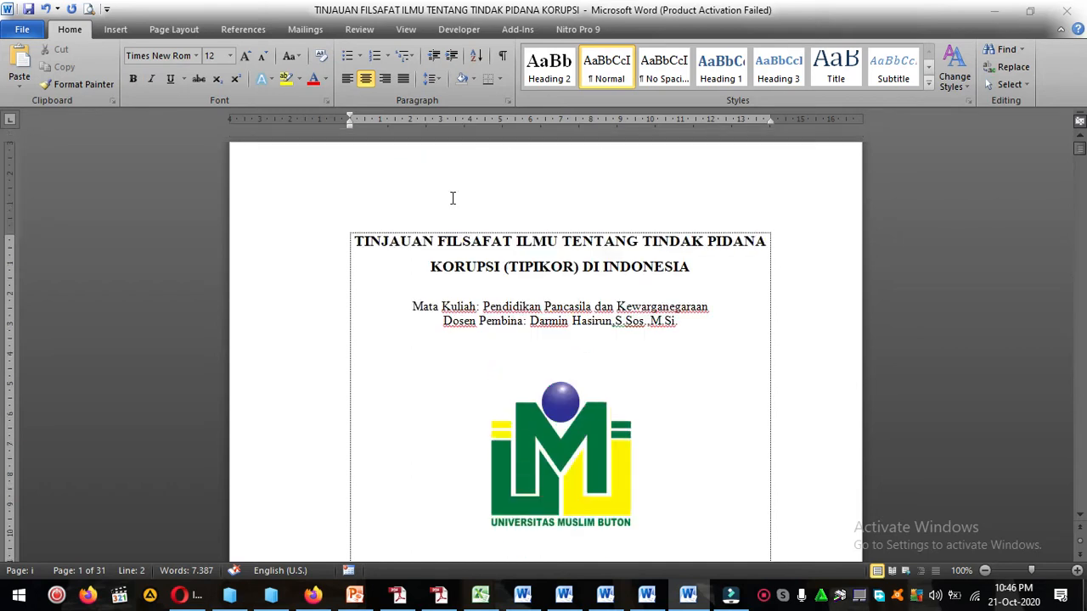
shift+click(480, 306)
click(483, 306)
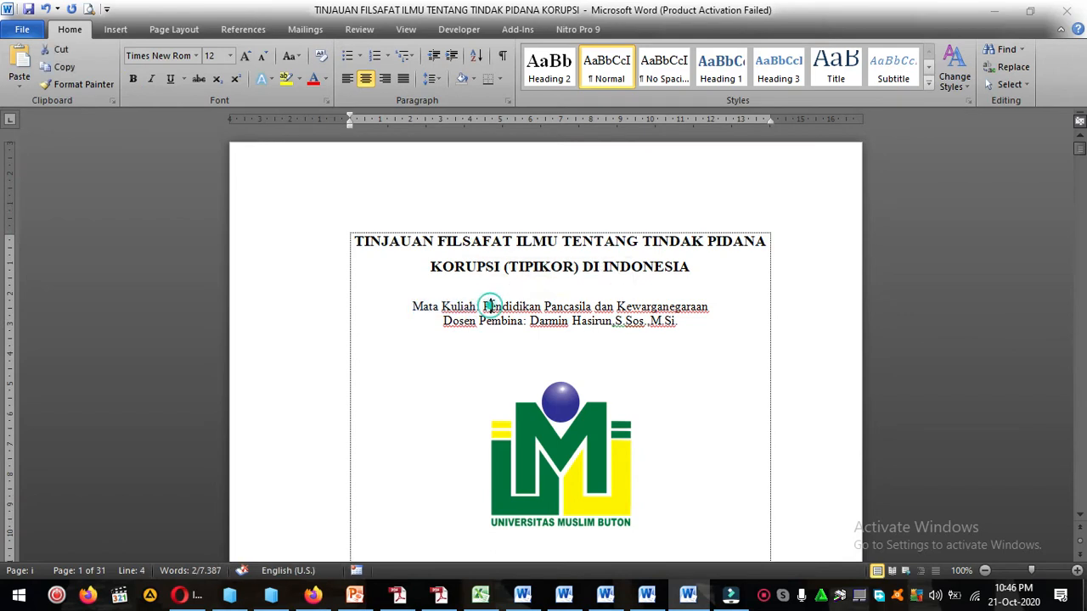
drag(484, 306, 703, 314)
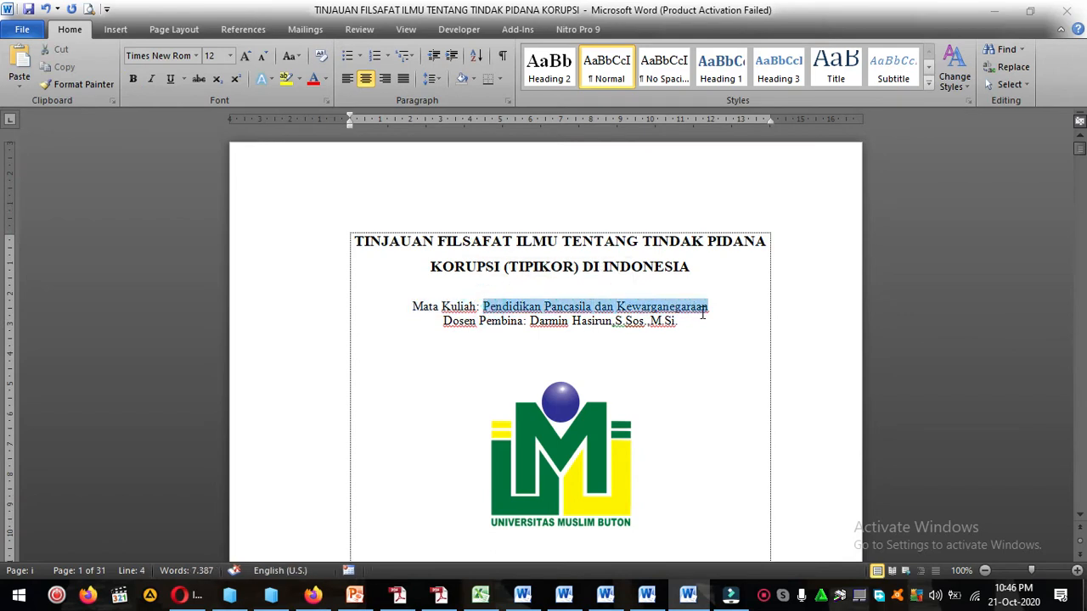
click(703, 314)
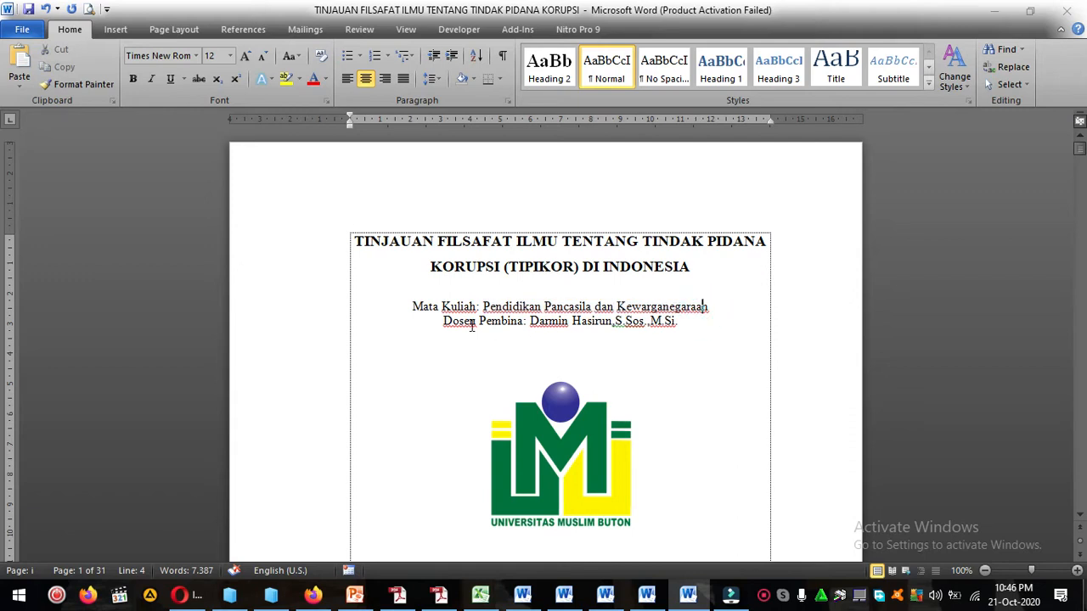
click(445, 321)
drag(445, 321, 523, 322)
click(544, 321)
click(677, 320)
Examine the university logo and the DISUSUN OLEH text below it, selecting each one.
scroll(555, 301, down, 3)
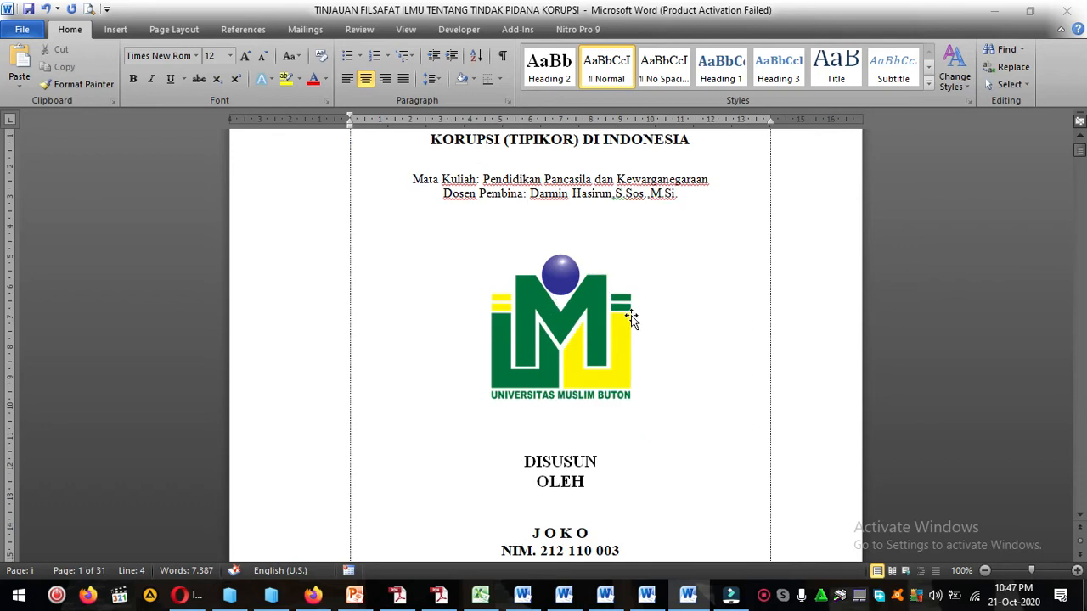
click(576, 299)
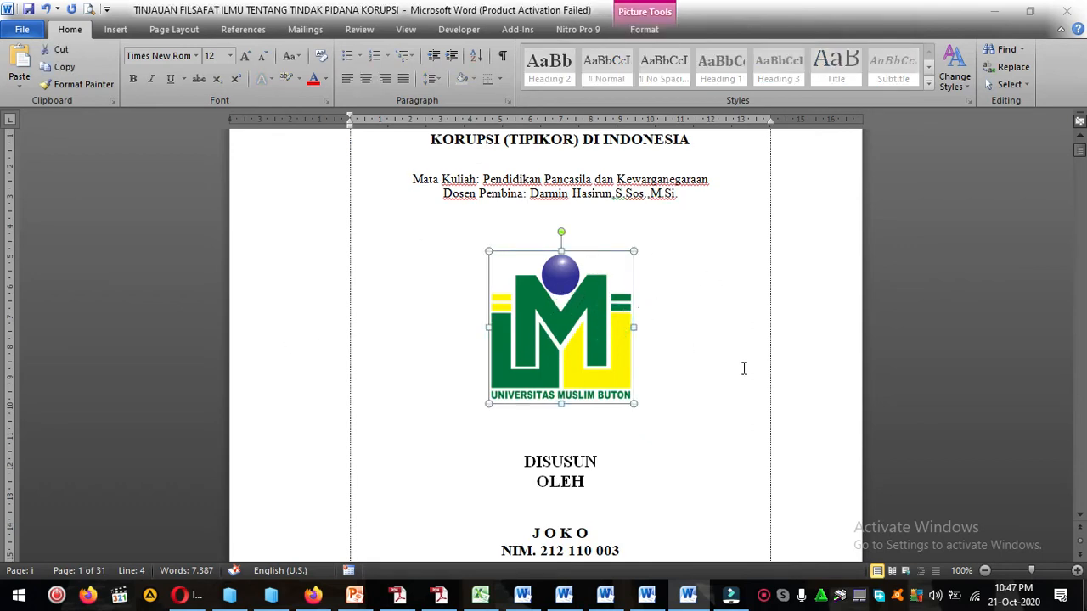
scroll(743, 367, up, 2)
scroll(742, 367, down, 3)
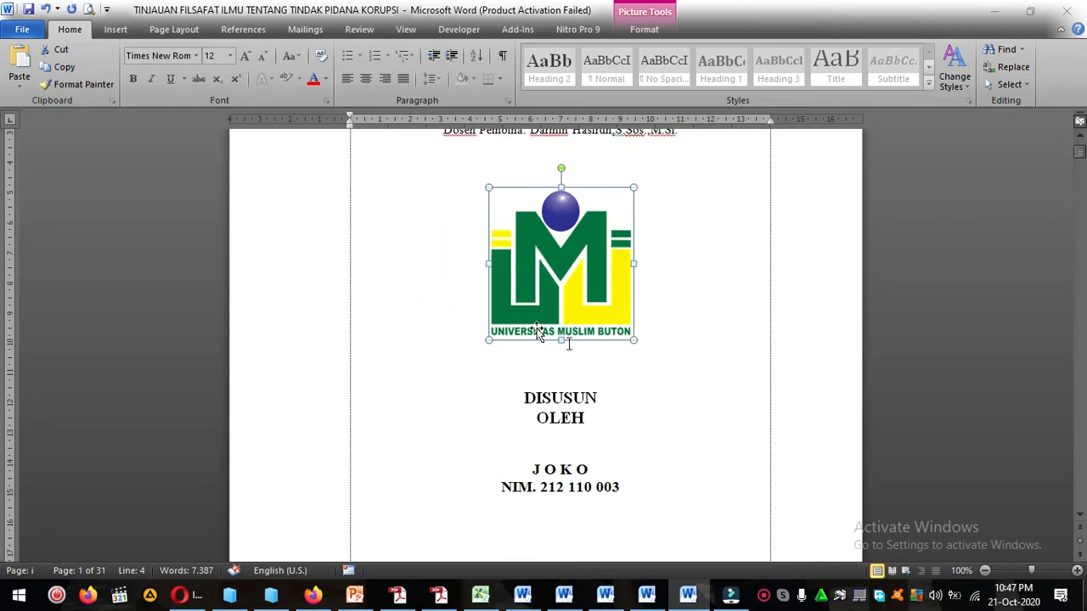
click(663, 363)
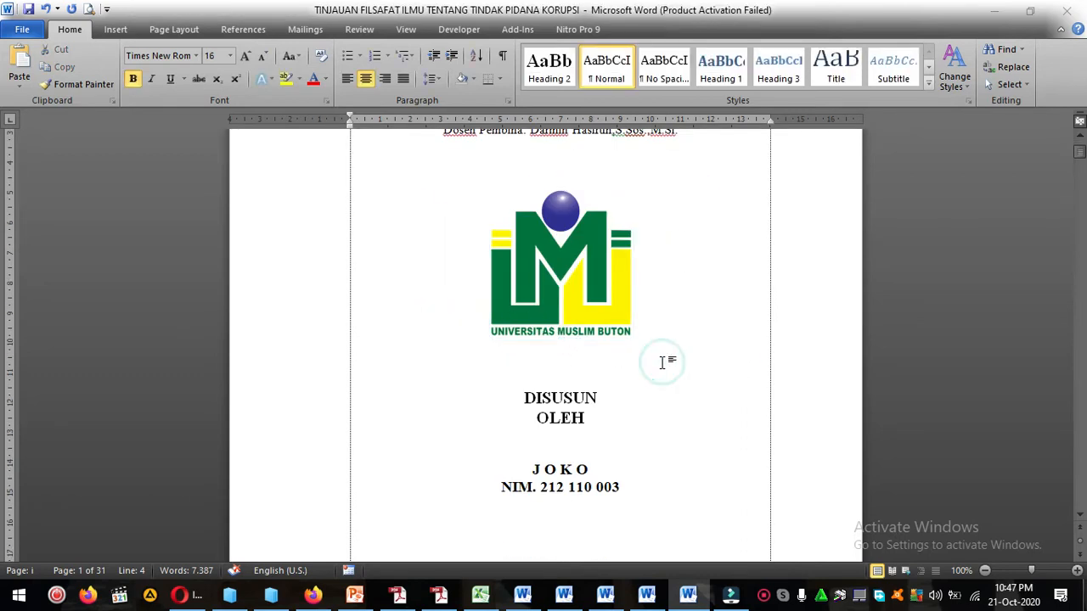
scroll(651, 386, down, 1)
drag(525, 335, 601, 354)
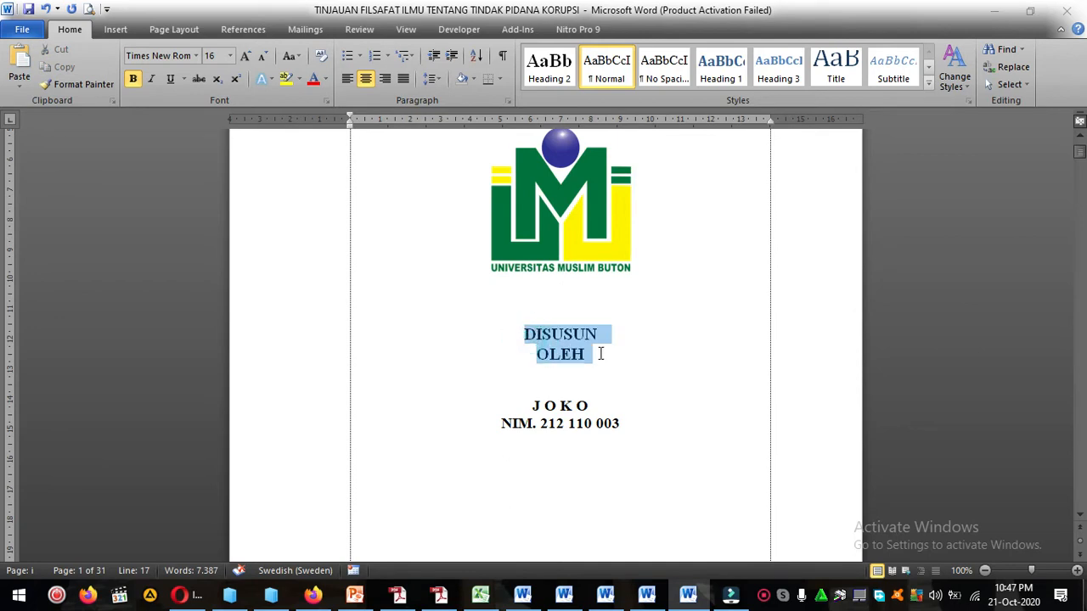
Set the DISUSUN OLEH text to font size 12 and join its two words onto one line.
click(230, 56)
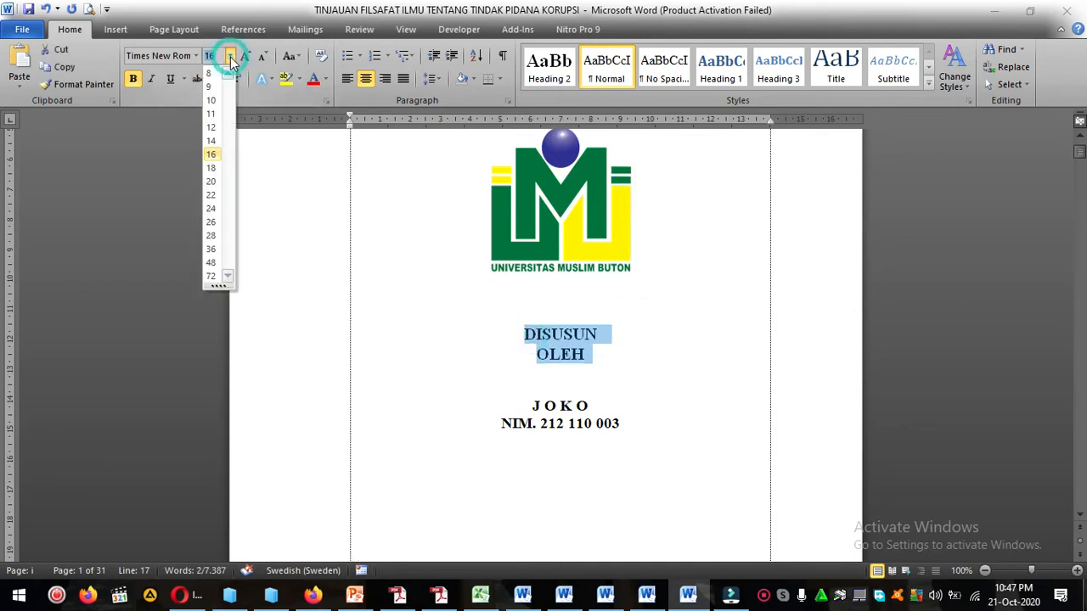
click(216, 129)
click(554, 335)
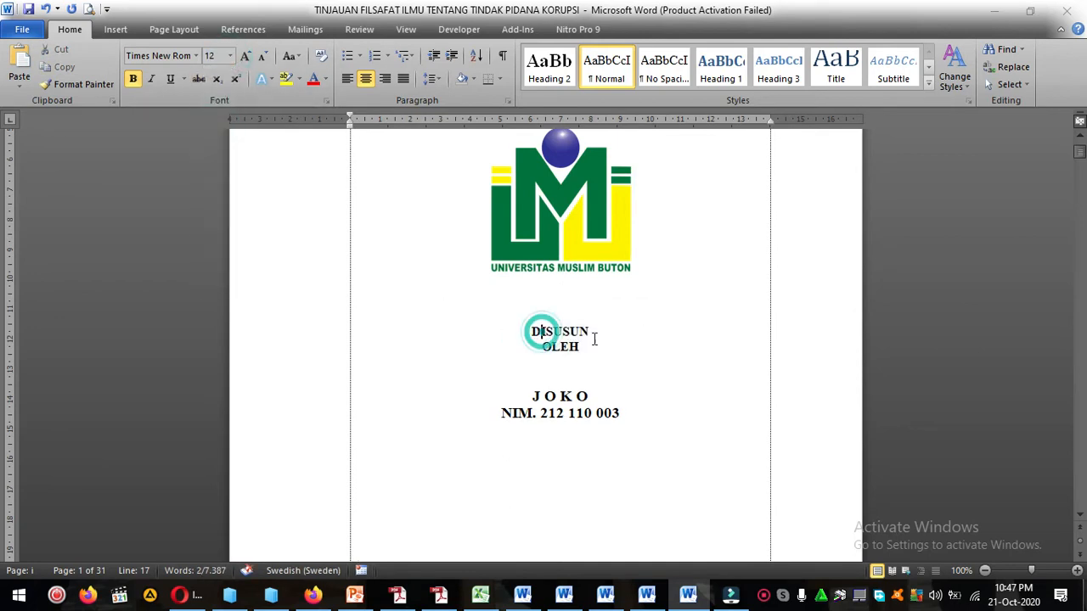
click(608, 328)
key(Delete)
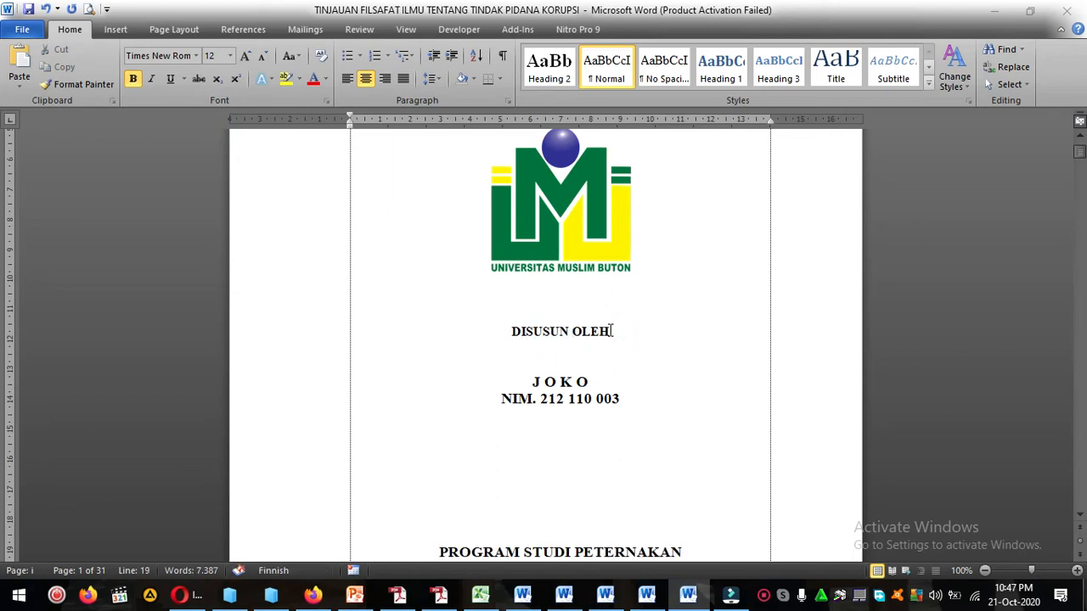
Insert one blank line between DISUSUN OLEH and the student's name.
click(570, 383)
scroll(569, 350, down, 3)
key(Return)
scroll(587, 388, up, 7)
click(568, 286)
Examine the cover page layout and spacing from the title down to the year 2020.
click(362, 176)
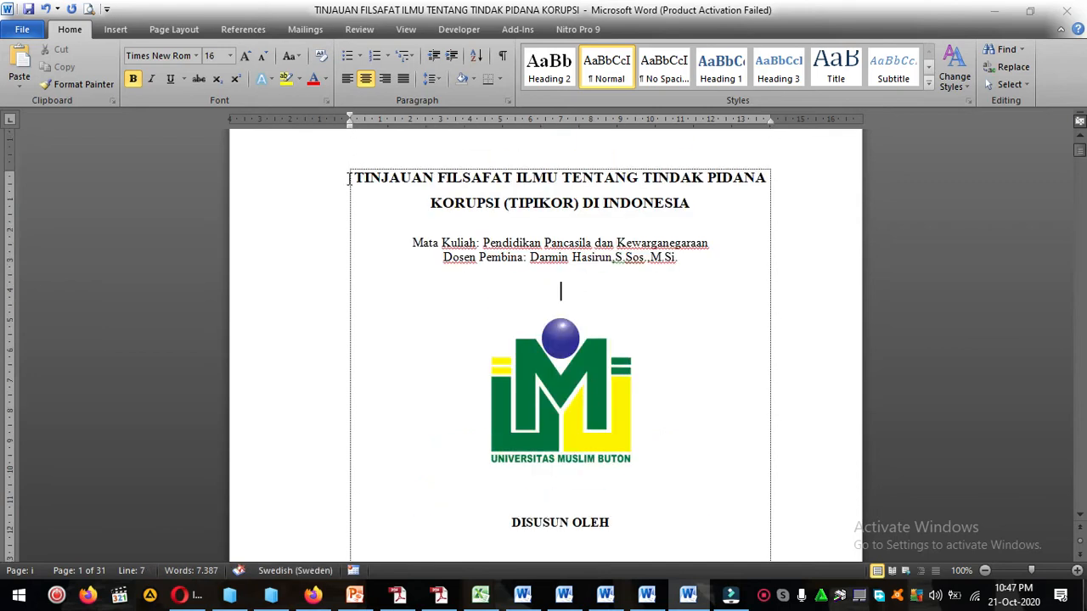
scroll(592, 347, down, 7)
click(567, 253)
scroll(569, 277, down, 3)
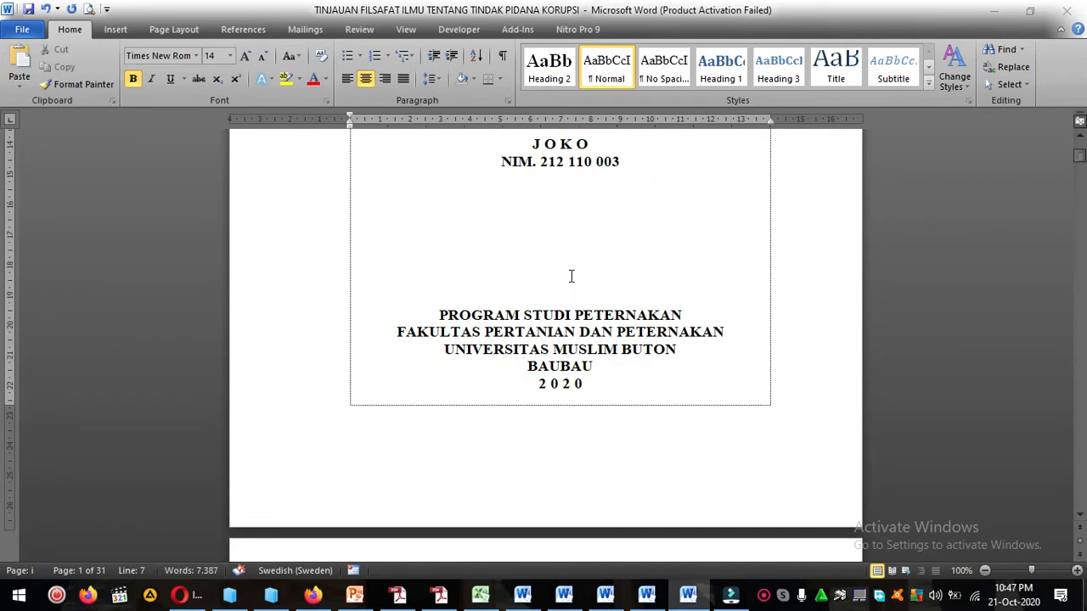
scroll(570, 277, up, 7)
scroll(481, 275, up, 4)
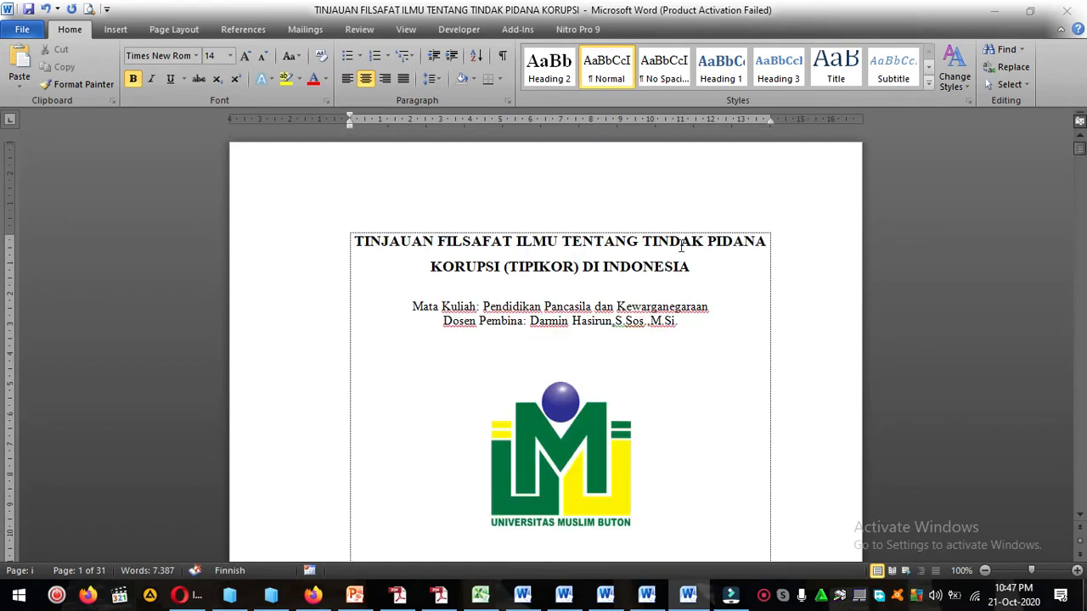
scroll(815, 307, down, 15)
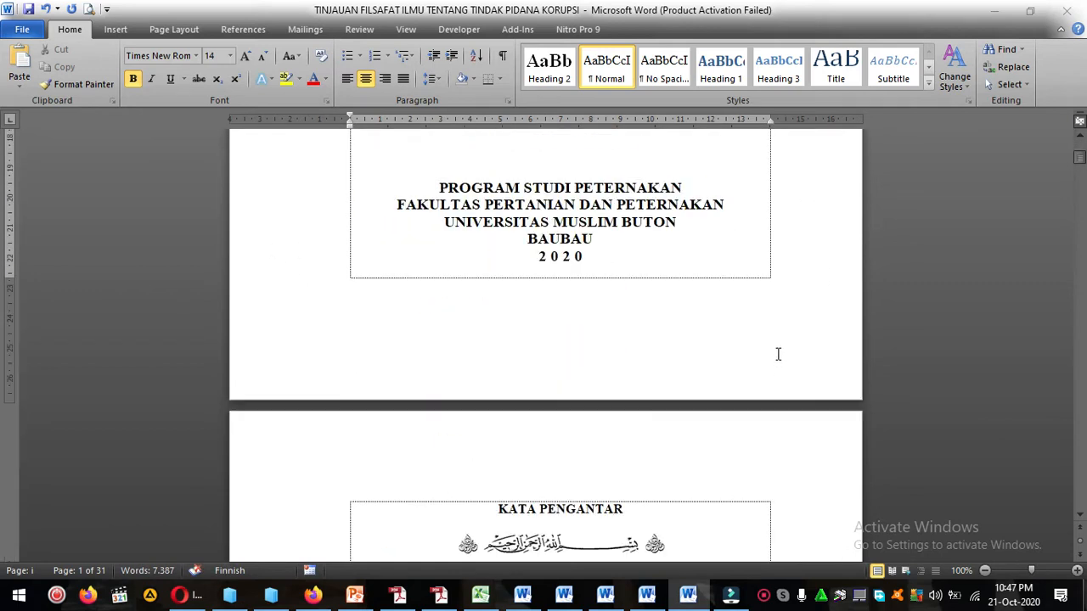
scroll(454, 319, up, 15)
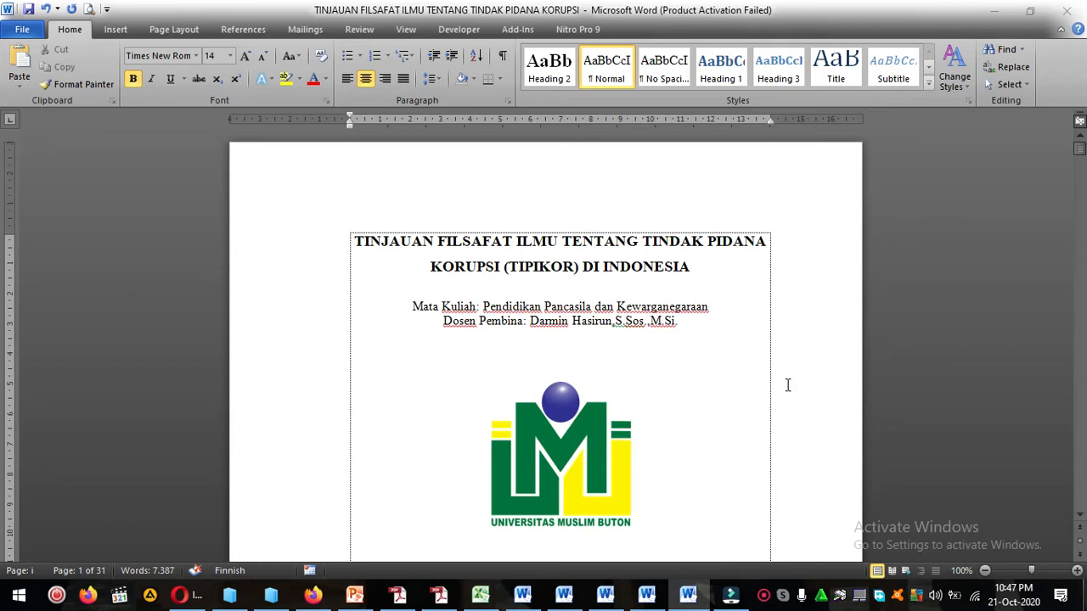
scroll(790, 373, down, 15)
scroll(339, 284, up, 15)
scroll(769, 339, down, 15)
scroll(371, 291, up, 15)
scroll(781, 246, down, 15)
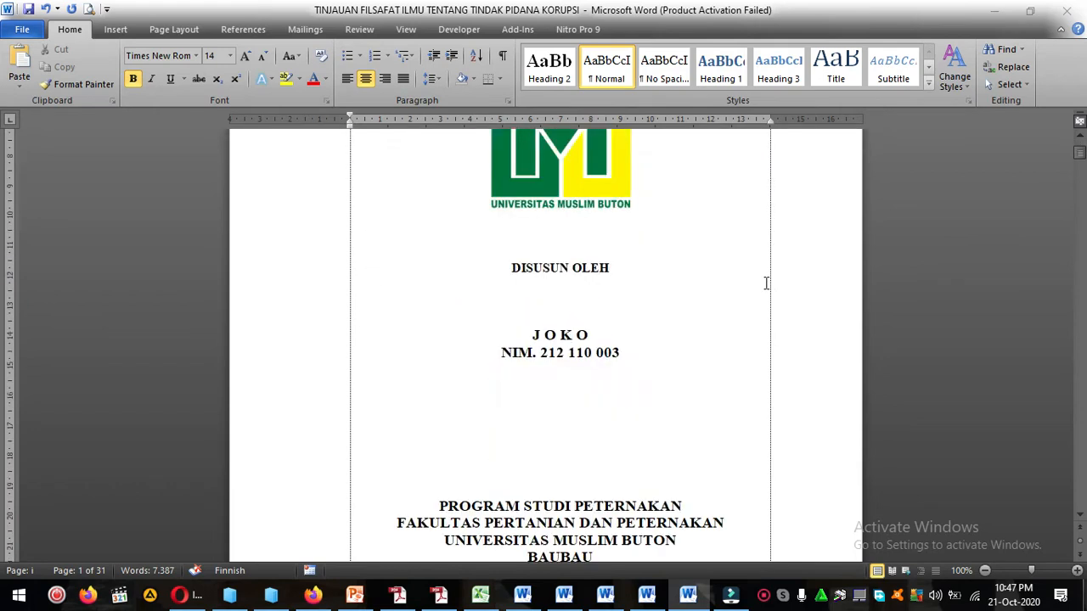
scroll(631, 320, up, 5)
click(613, 306)
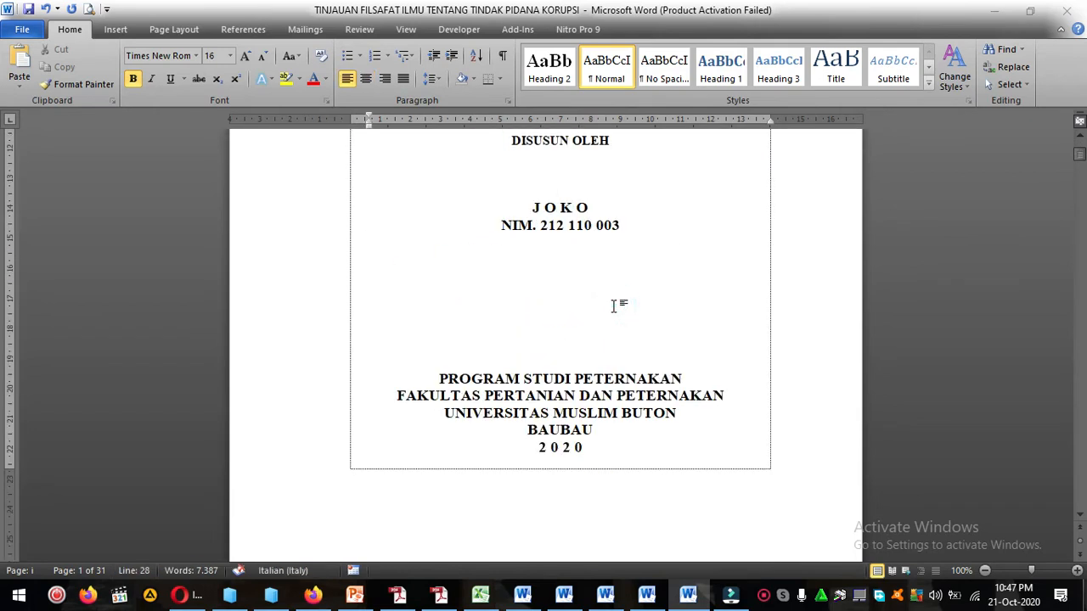
key(Return)
key(BackSpace)
scroll(604, 384, up, 10)
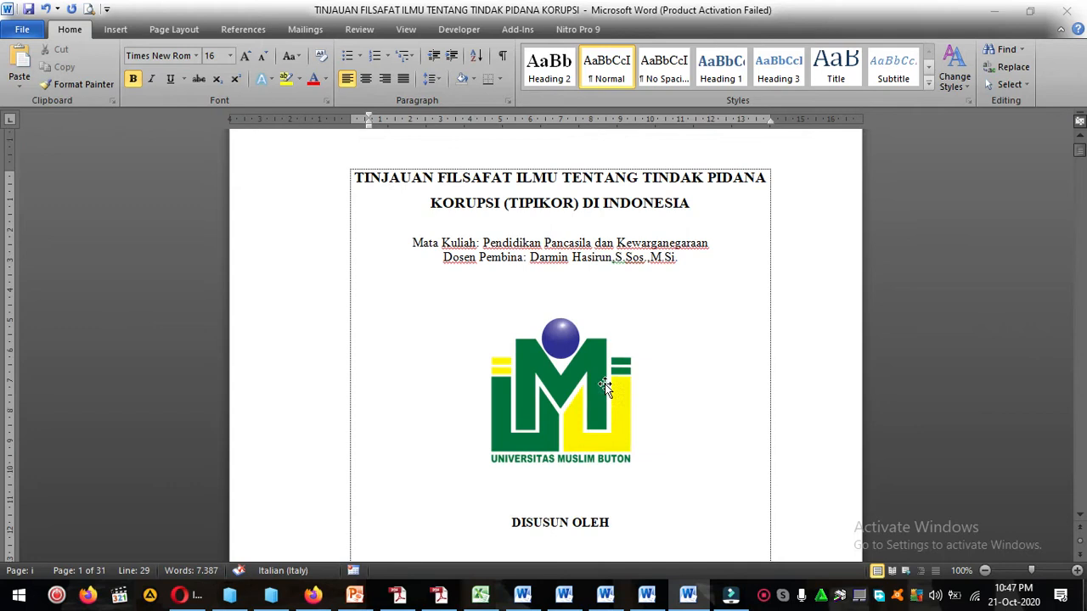
click(605, 359)
scroll(605, 358, down, 10)
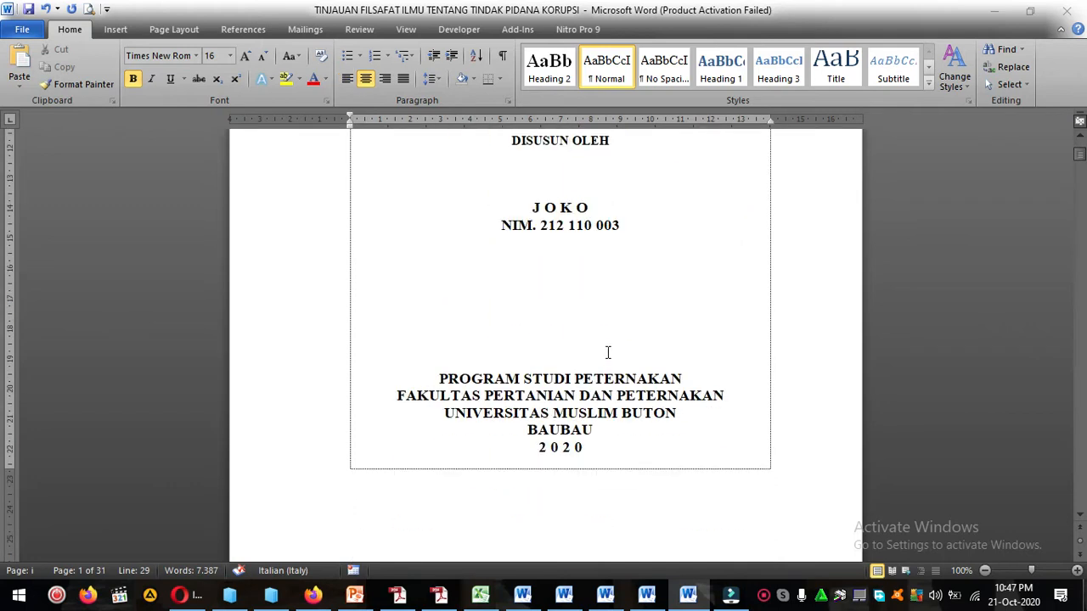
Delete three blank lines between the student's NIM line and the PROGRAM STUDI PETERNAKAN line.
click(606, 289)
key(Delete)
key(Delete)
click(602, 262)
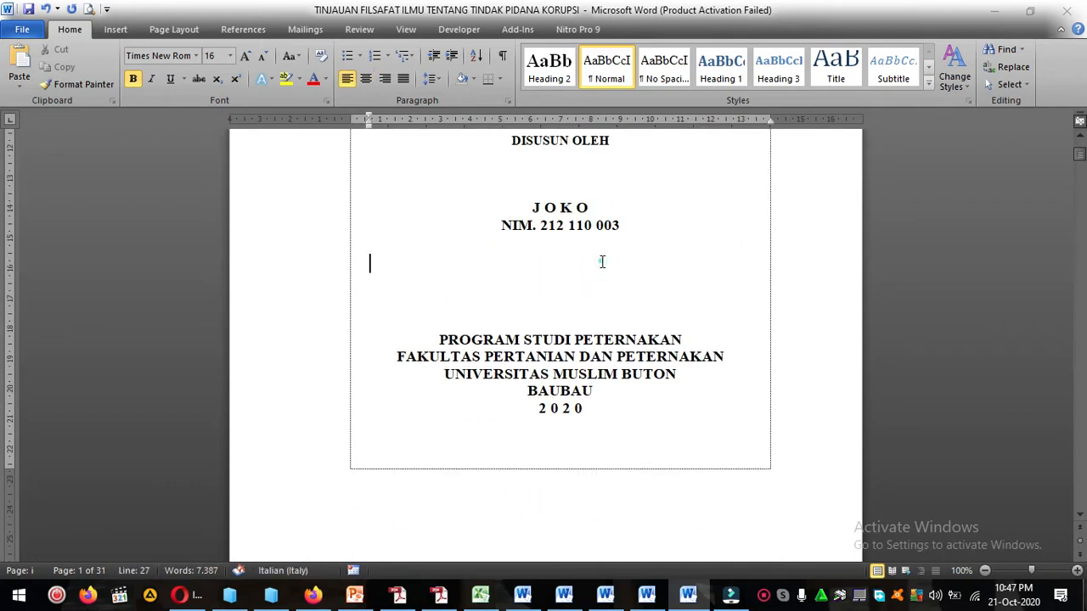
key(Delete)
click(615, 397)
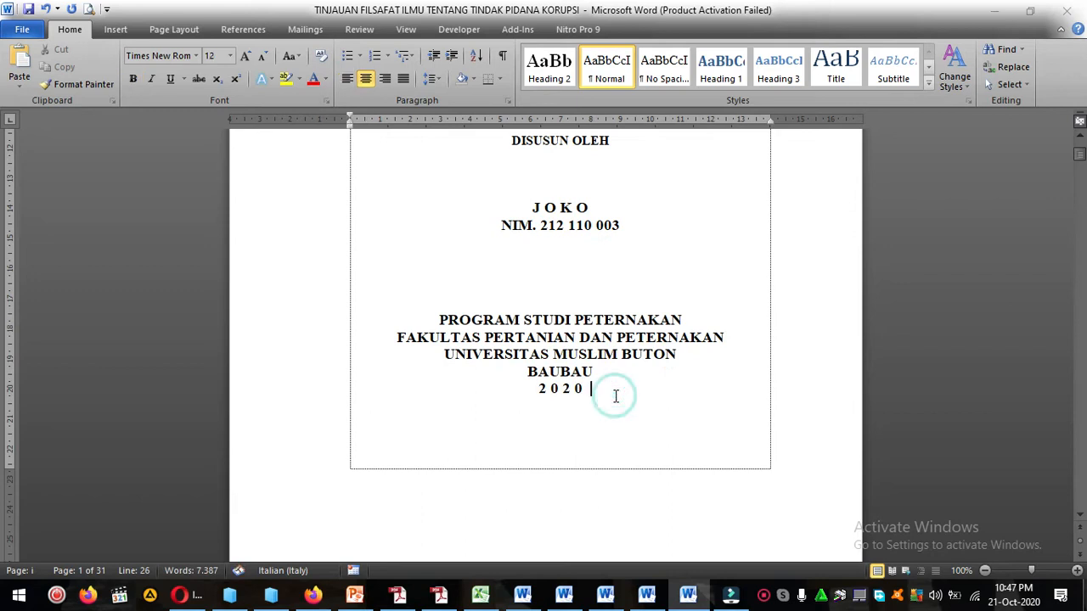
click(574, 255)
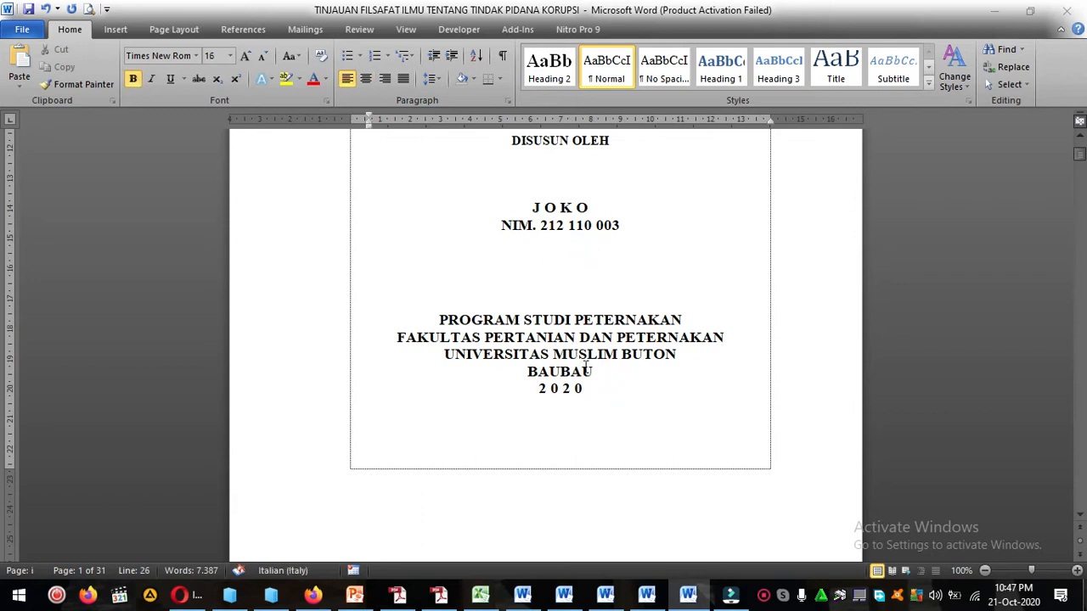
Insert four blank lines above PROGRAM STUDI PETERNAKAN and remove the surplus one to bring the year 2020 back onto the cover.
scroll(548, 420, down, 3)
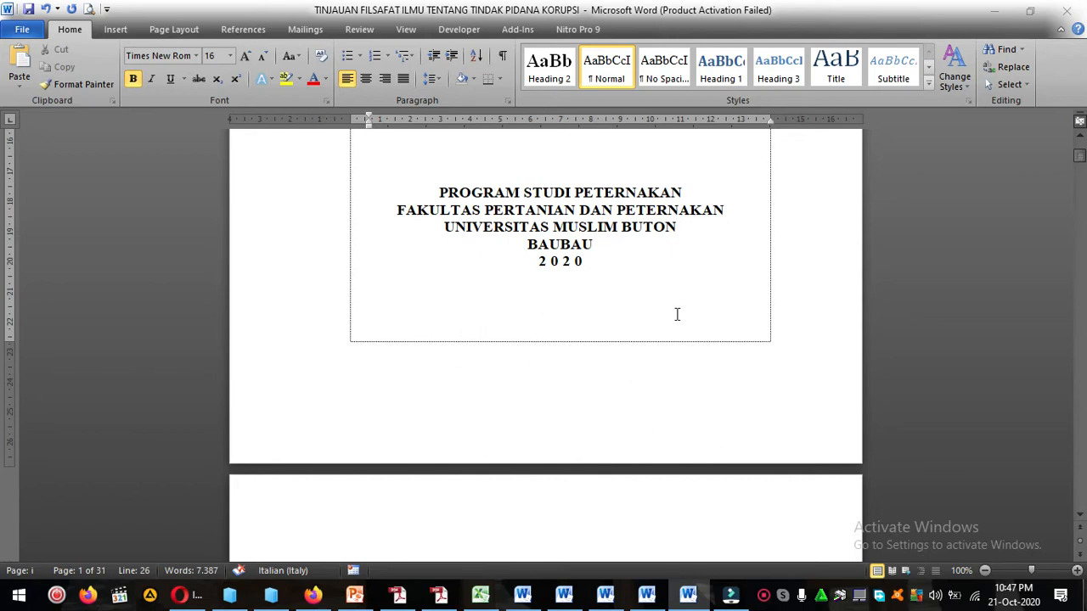
scroll(612, 320, up, 2)
key(Down)
key(Return)
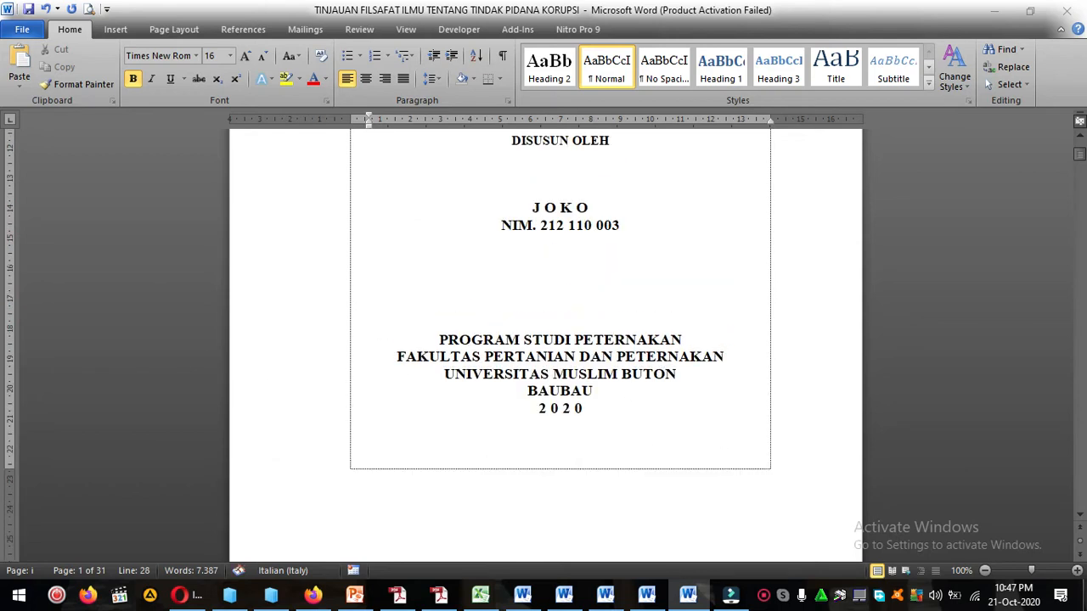
key(Return)
key(Return)
key(Return)
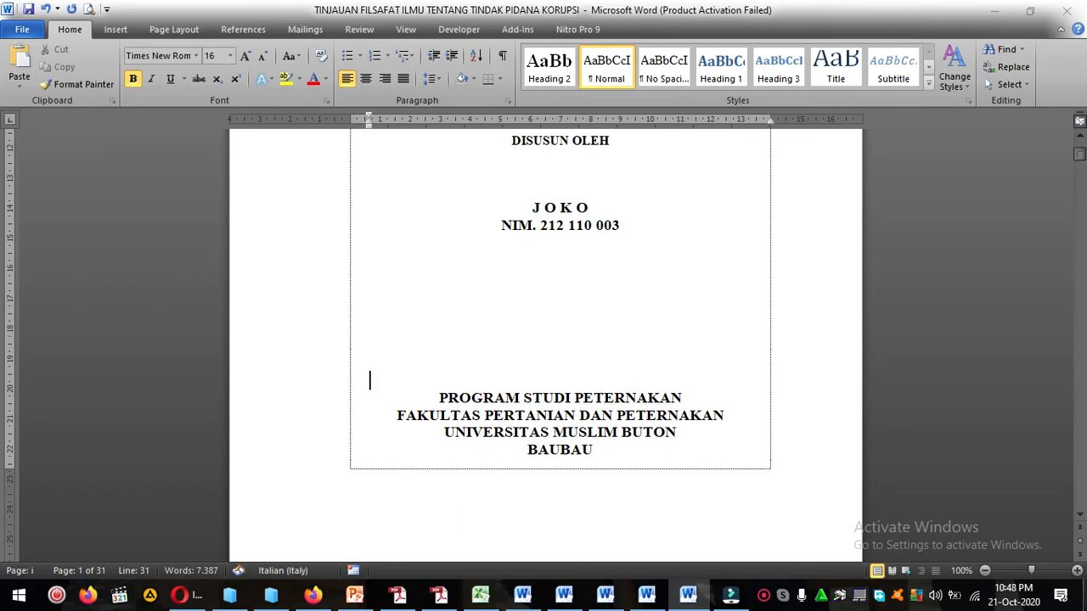
key(Delete)
click(605, 314)
Examine the student's name and NIM lines under DISUSUN OLEH, highlighting each line.
scroll(625, 361, up, 7)
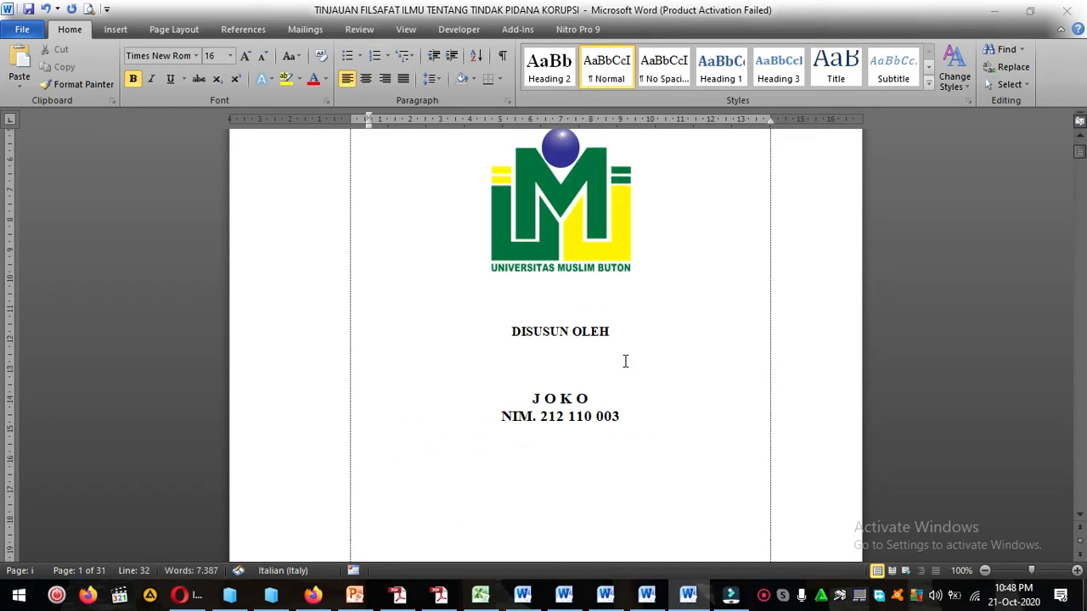
scroll(624, 362, down, 6)
scroll(618, 308, up, 1)
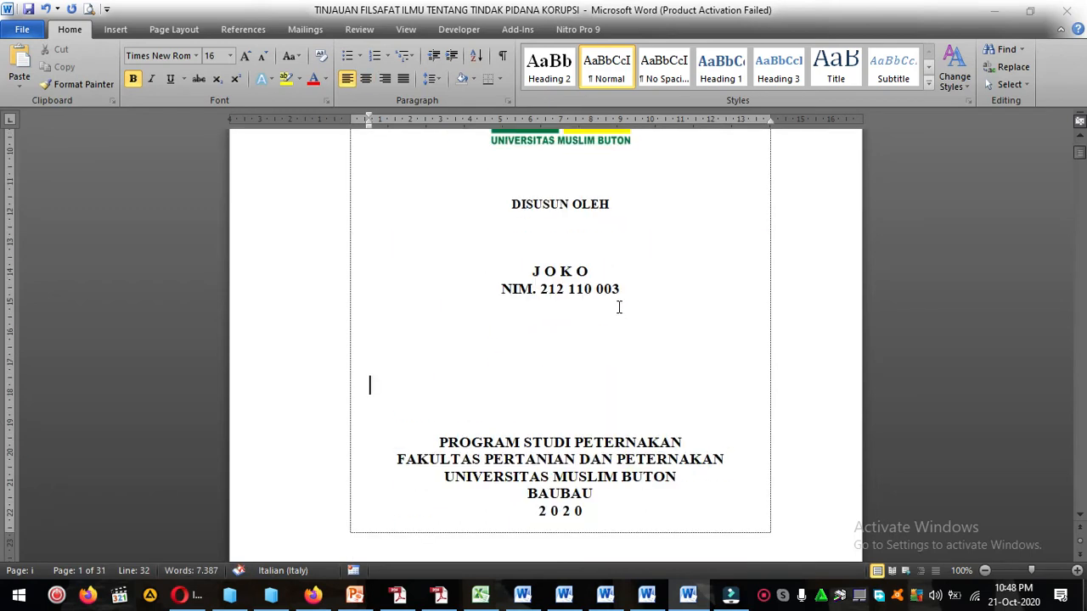
click(609, 241)
scroll(588, 246, up, 3)
click(597, 325)
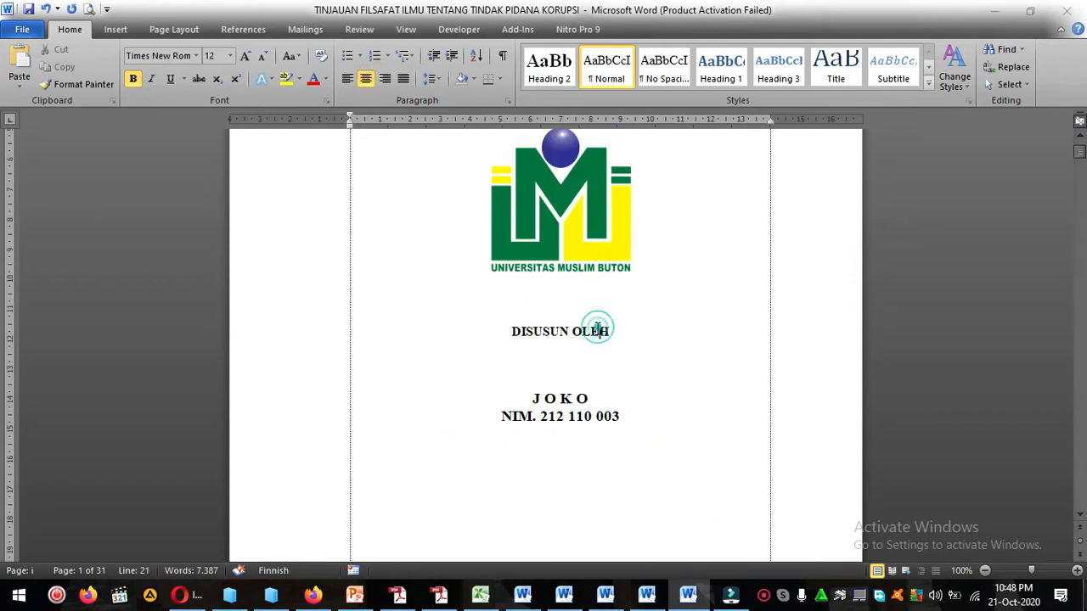
triple_click(527, 395)
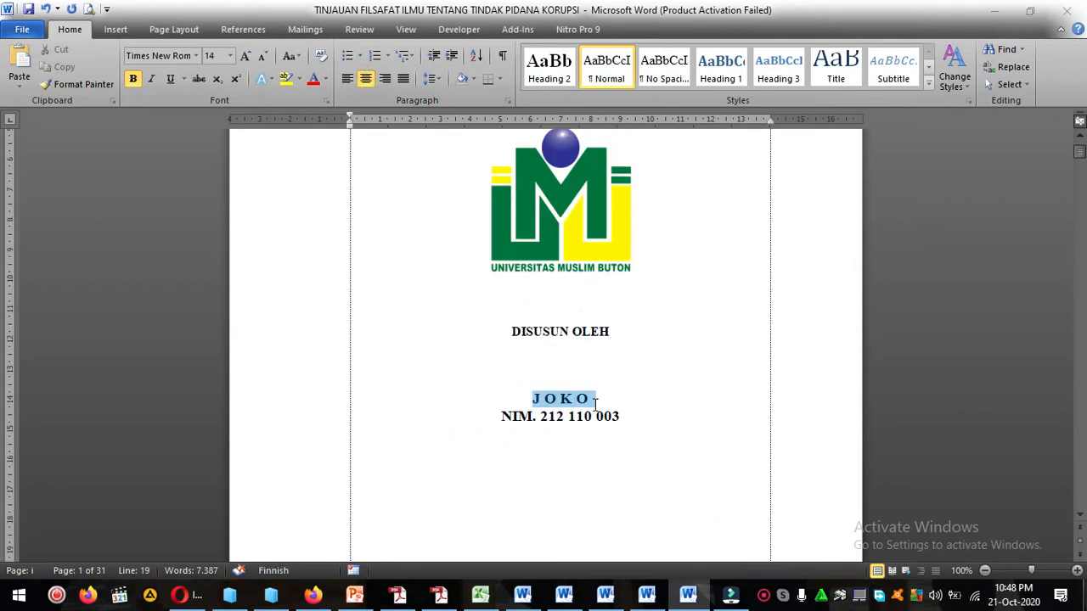
click(535, 420)
drag(507, 422, 620, 421)
scroll(622, 422, down, 3)
click(621, 356)
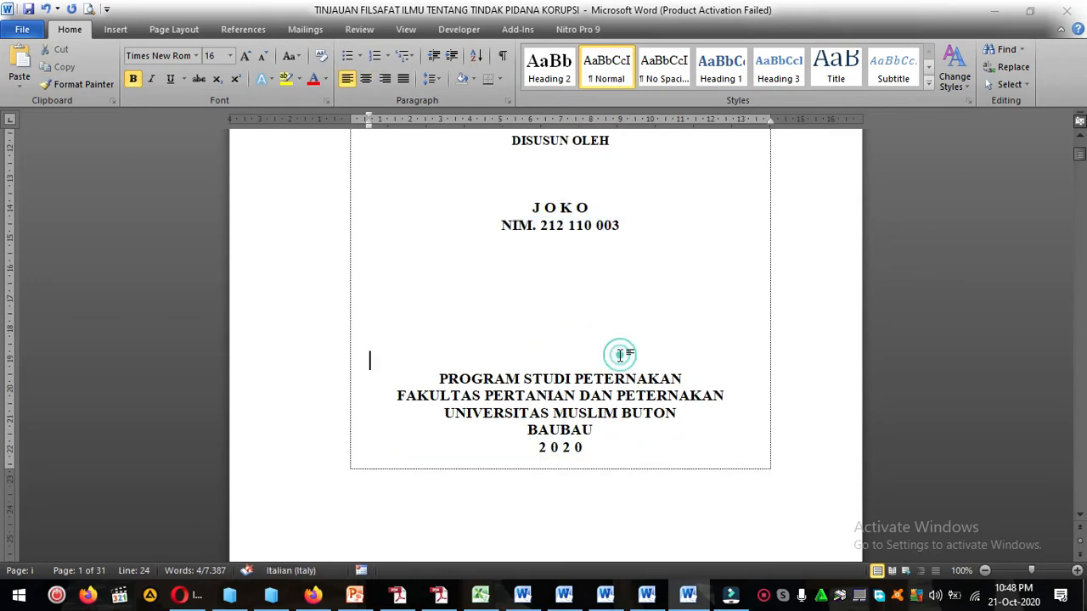
Examine the study program, faculty, university and BAUBAU lines at the foot of the cover, highlighting the first three one by one.
scroll(620, 356, down, 2)
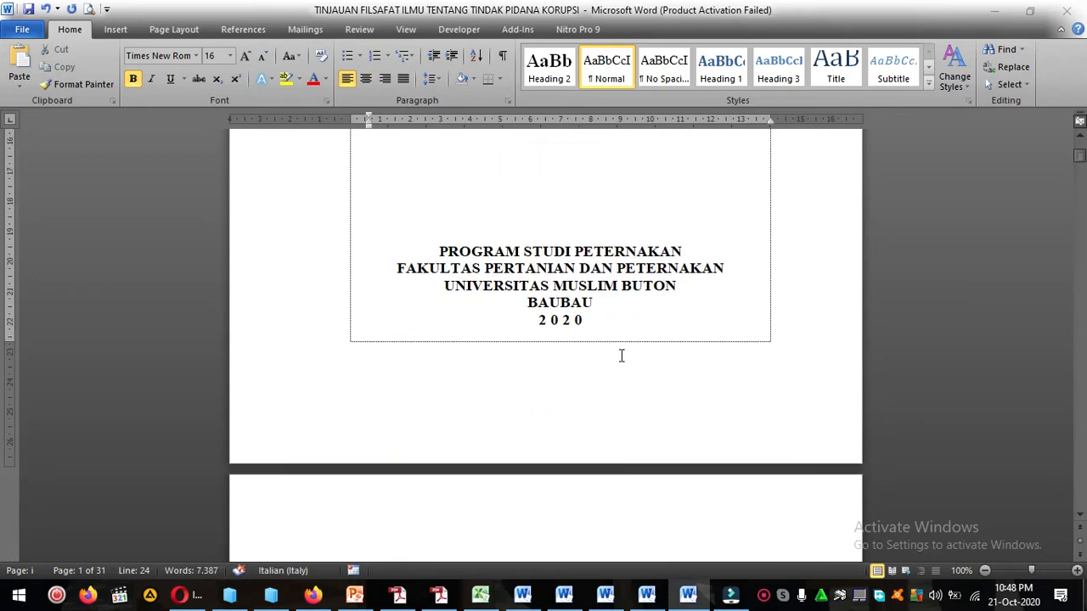
click(475, 263)
click(439, 252)
shift+click(692, 245)
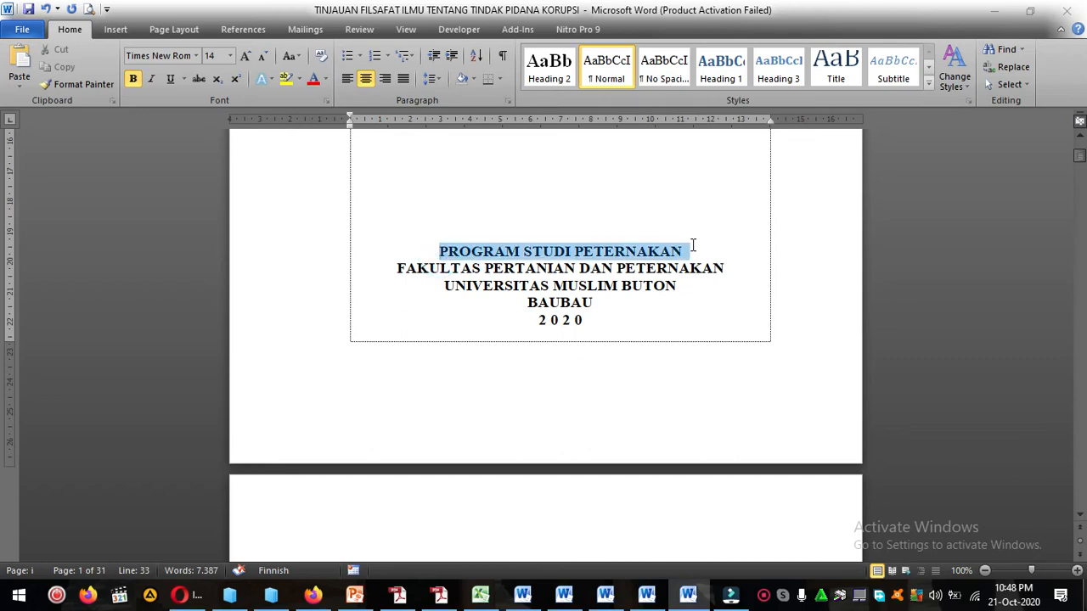
drag(429, 268, 675, 266)
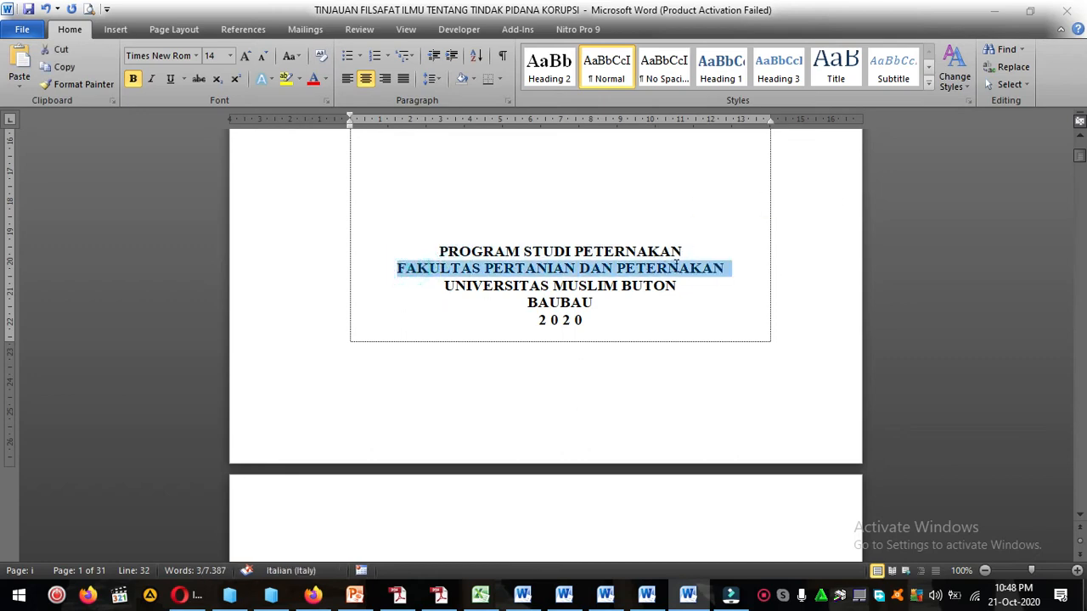
drag(463, 290, 658, 284)
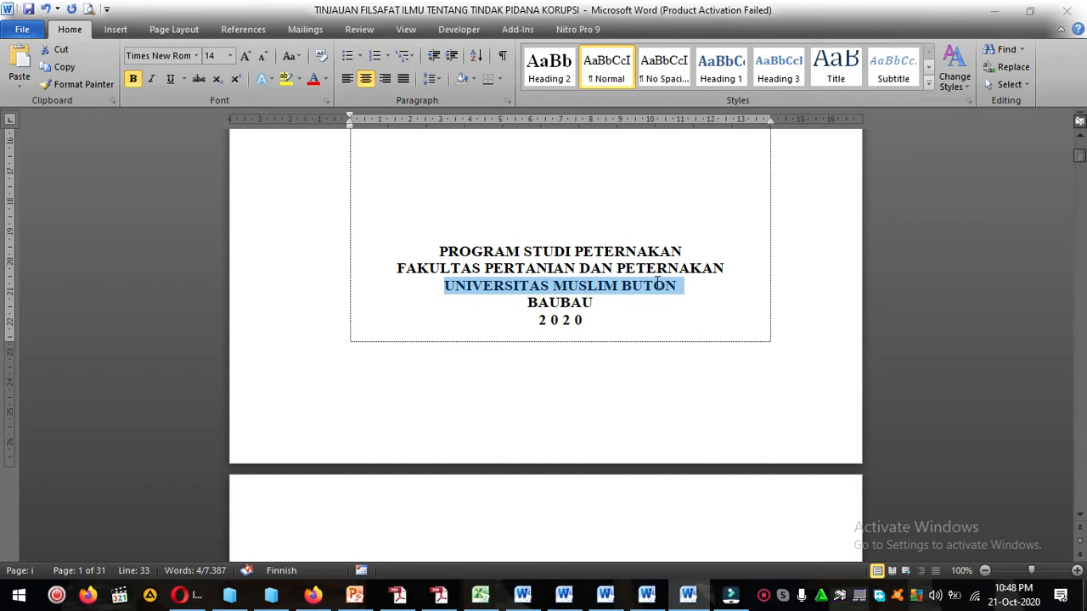
click(540, 307)
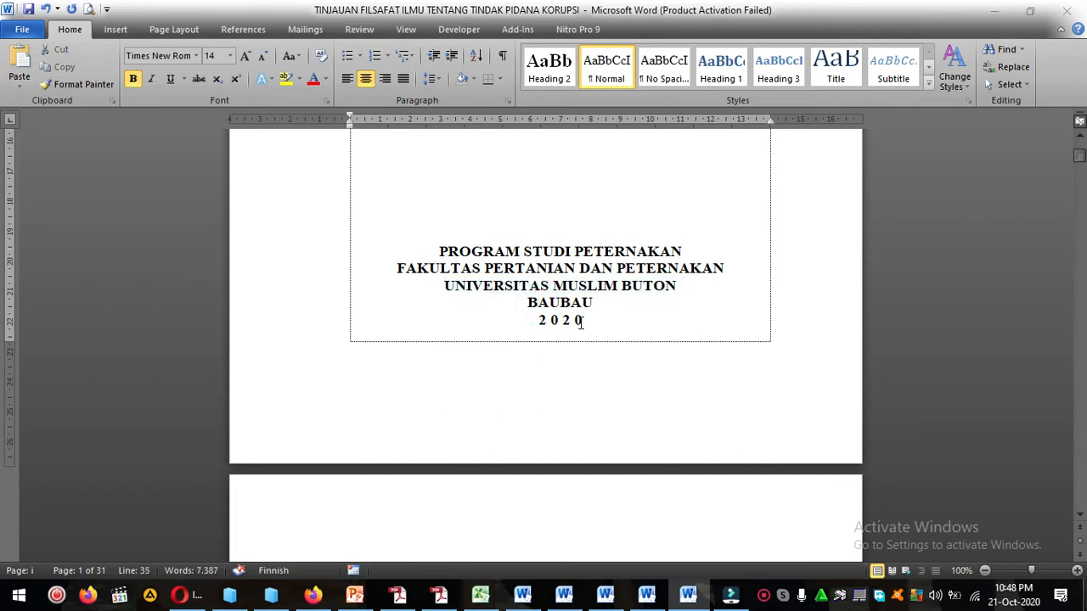
Review the cover from its foot up to the title, highlighting the whole five-line institution block and the student's name and NIM lines.
scroll(594, 339, down, 5)
scroll(618, 357, up, 5)
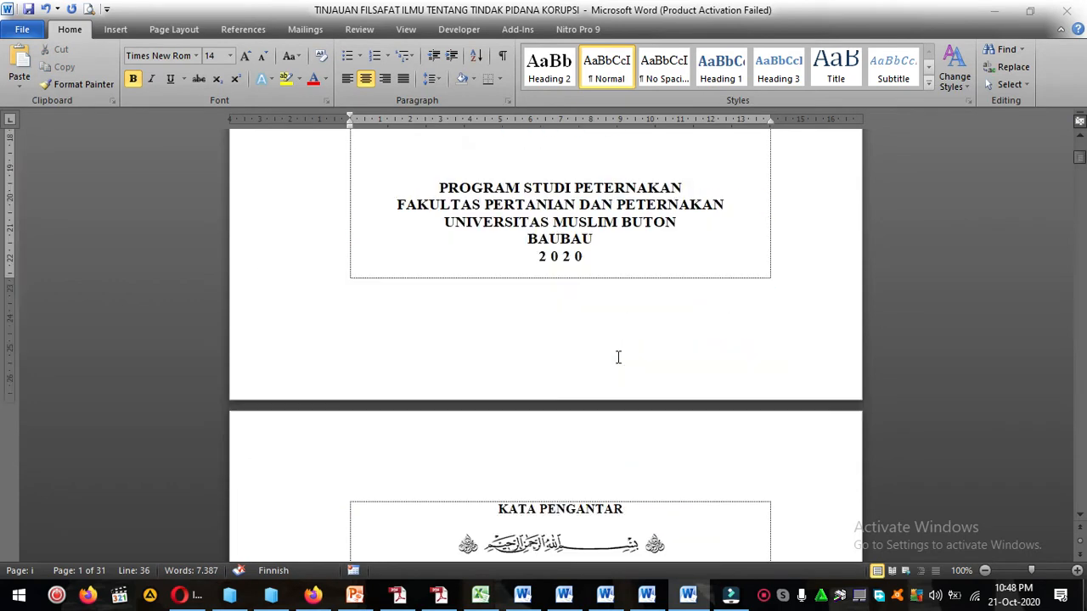
shift+click(441, 378)
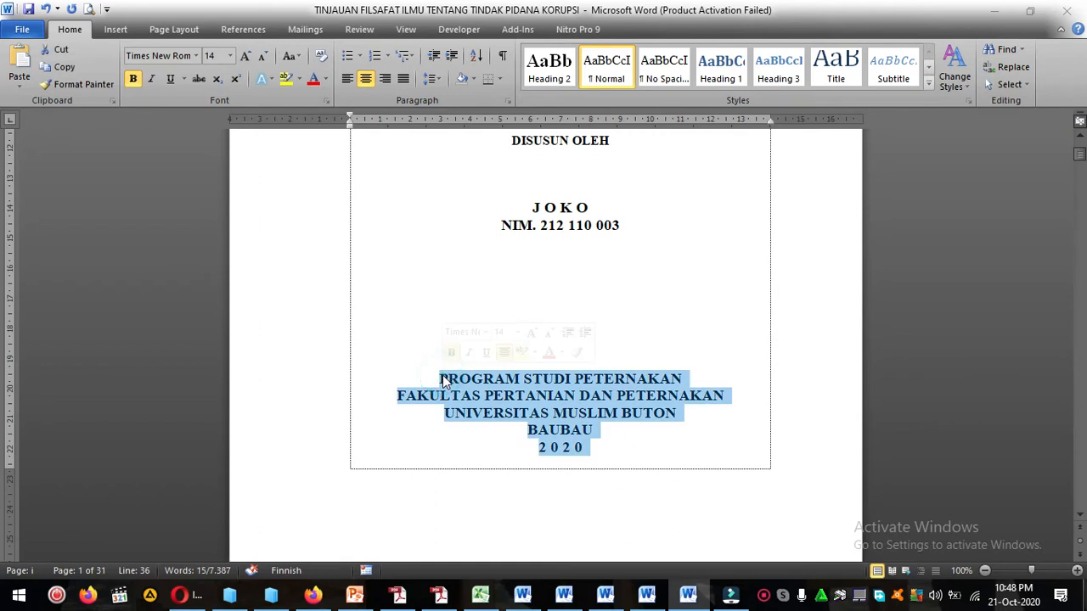
scroll(535, 333, up, 1)
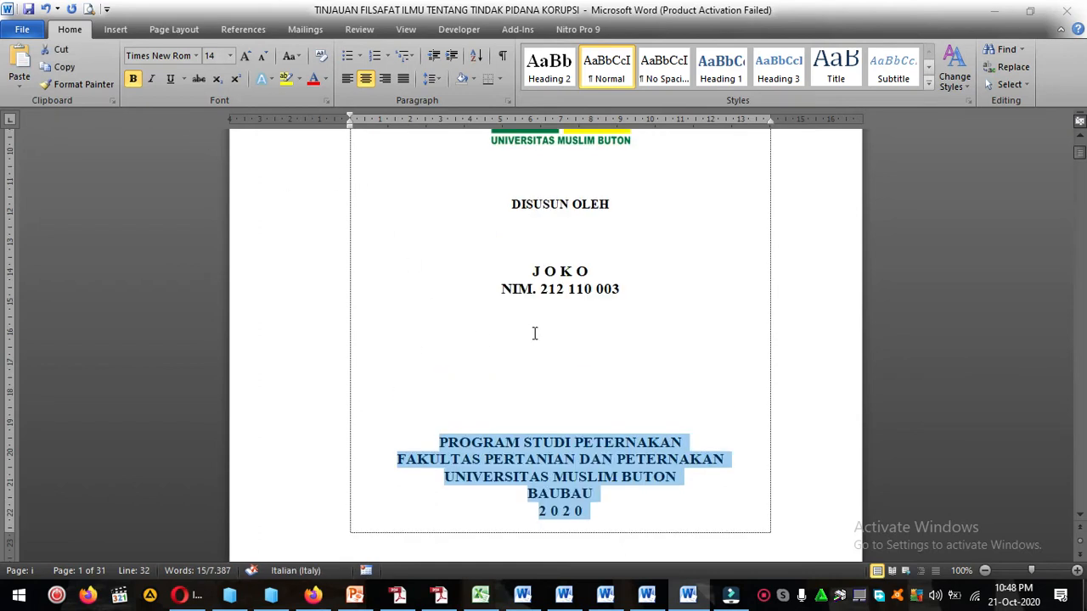
drag(532, 271, 624, 290)
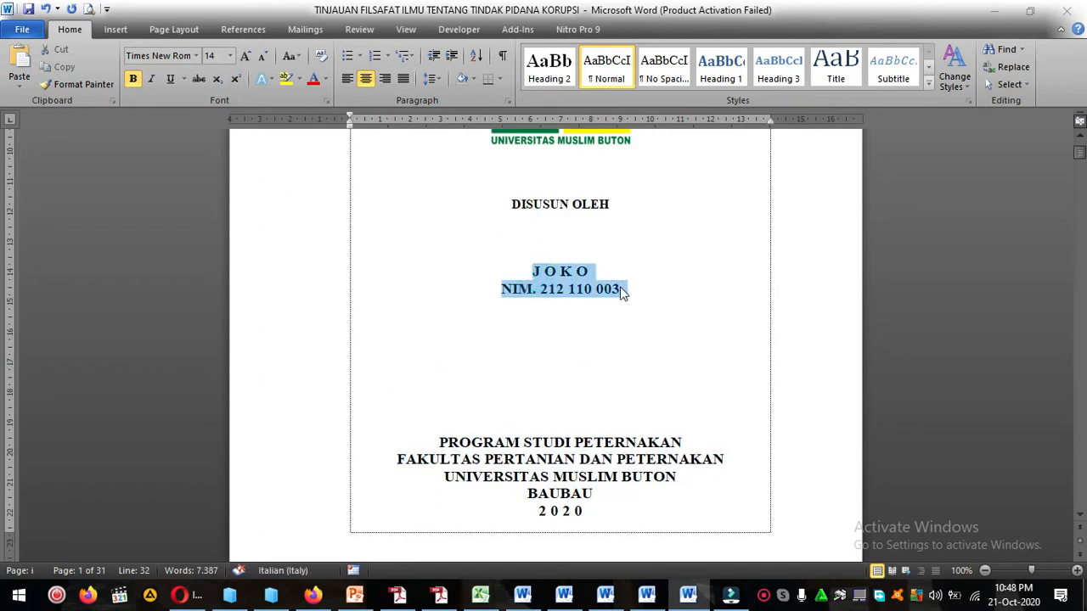
scroll(569, 357, up, 6)
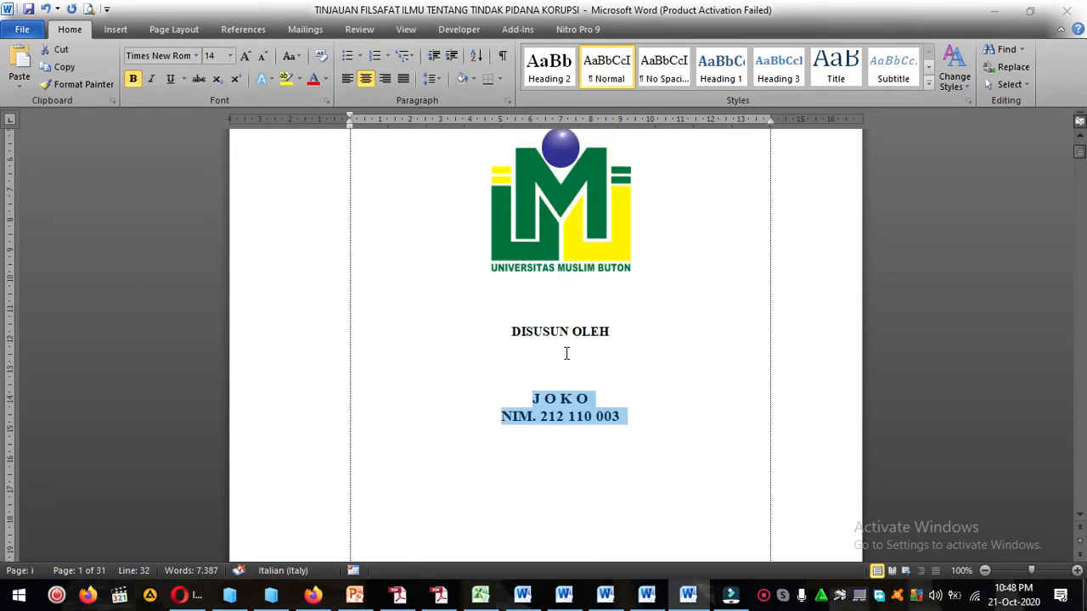
scroll(645, 356, down, 5)
click(643, 281)
scroll(651, 327, up, 1)
scroll(651, 327, up, 3)
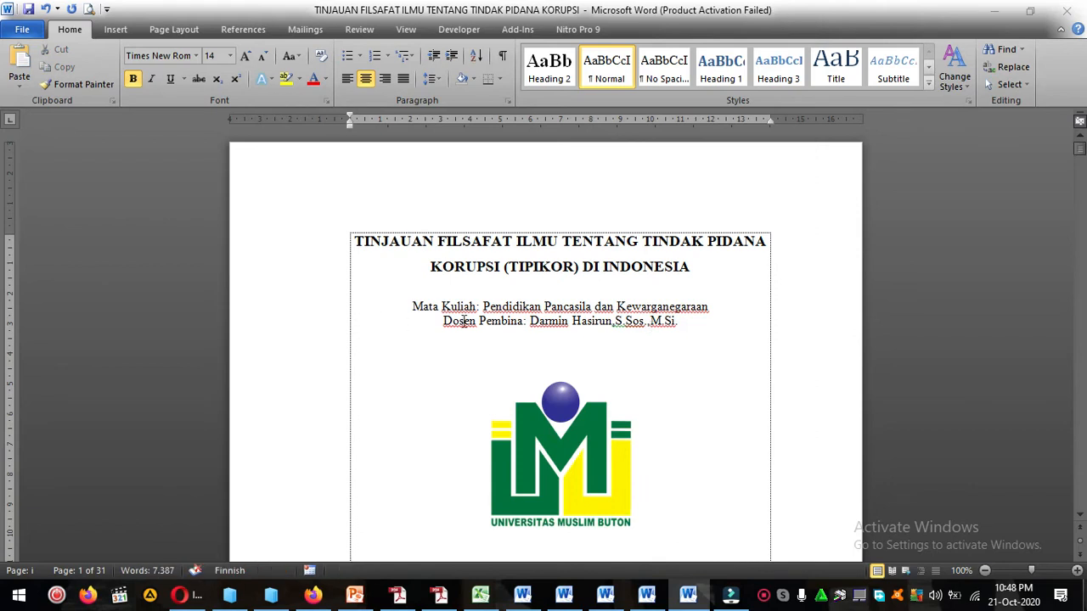
scroll(586, 323, down, 4)
scroll(530, 329, up, 5)
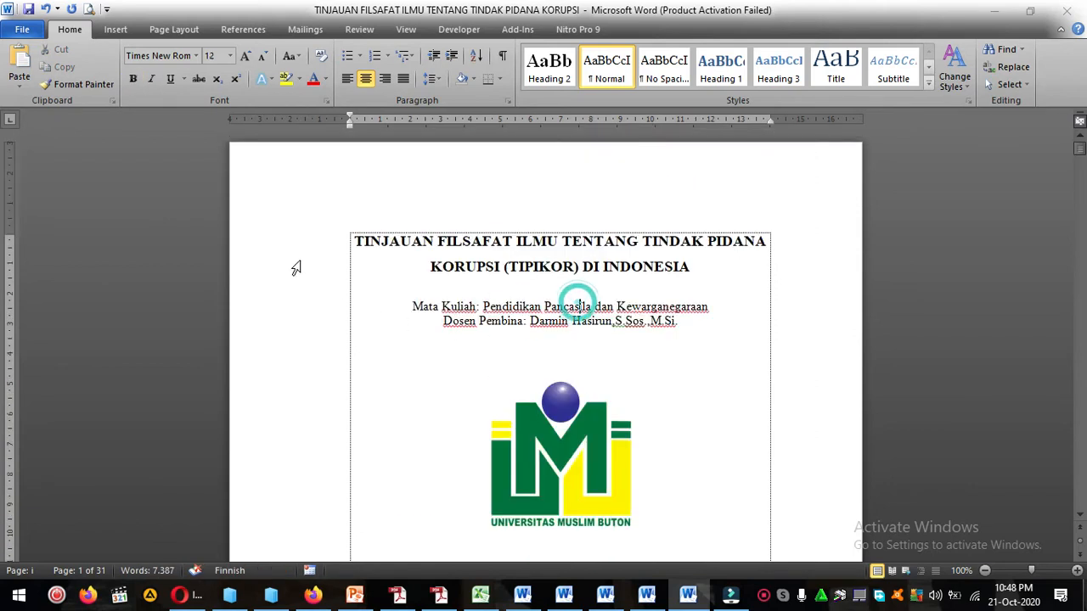
Select the whole cover text from the title to the year 2020 and set its line spacing to Single.
click(353, 241)
scroll(707, 332, down, 8)
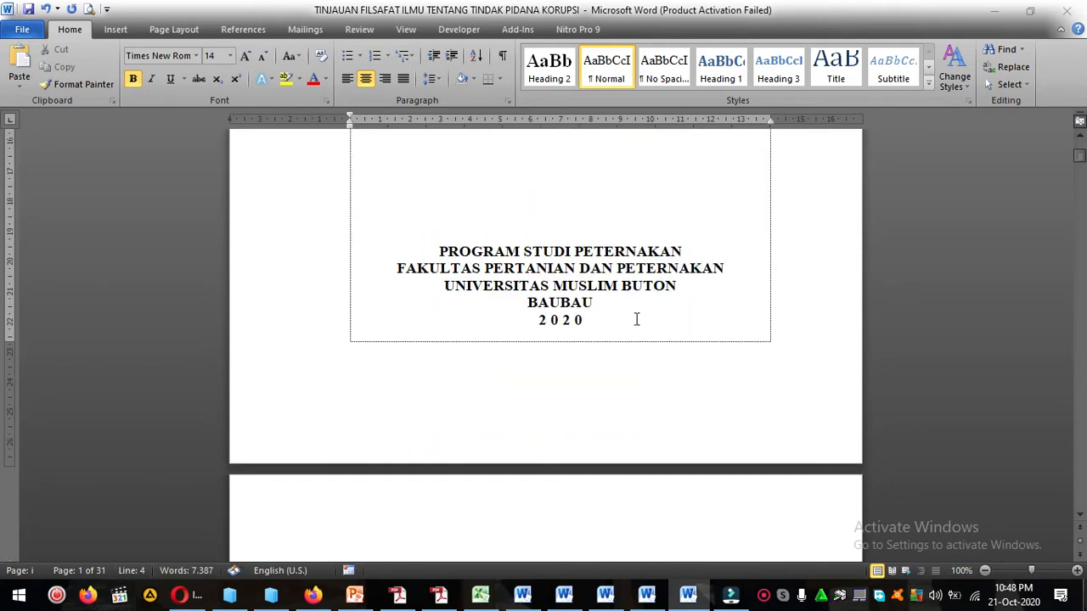
shift+click(636, 321)
scroll(636, 320, up, 8)
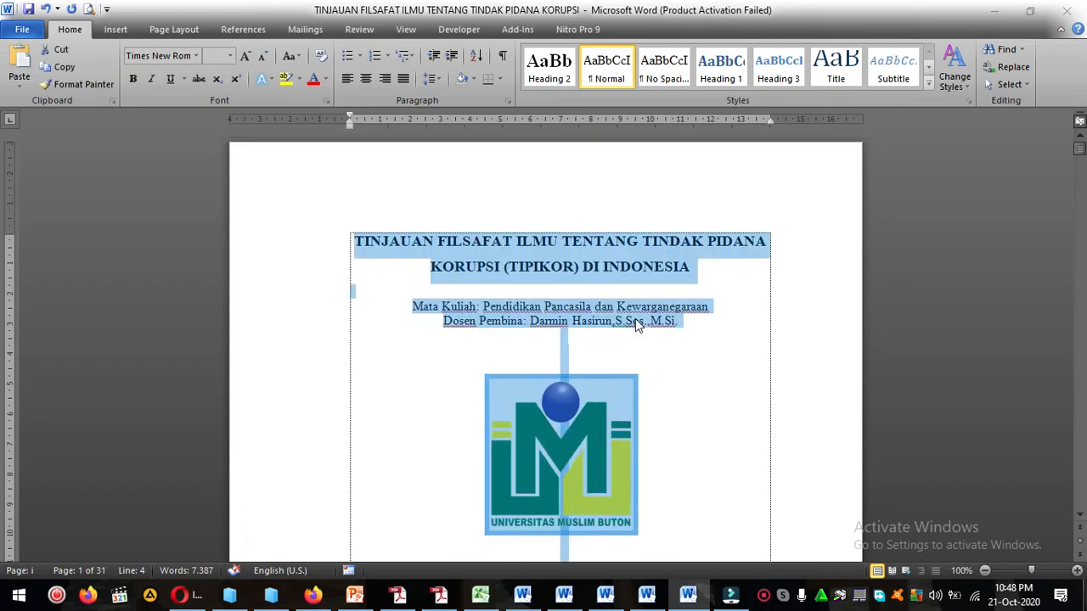
right_click(616, 251)
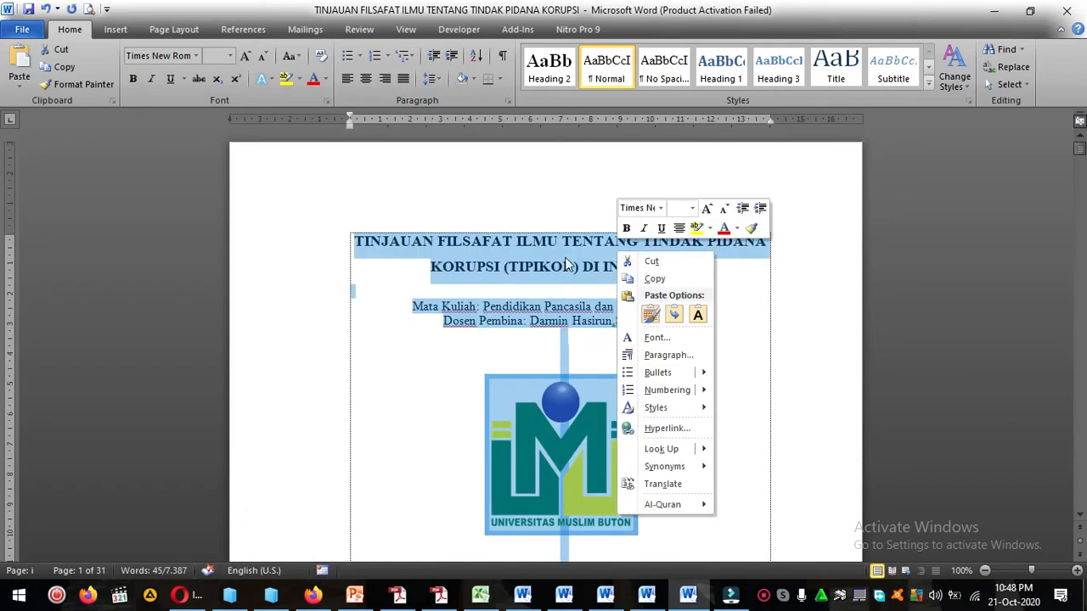
click(663, 355)
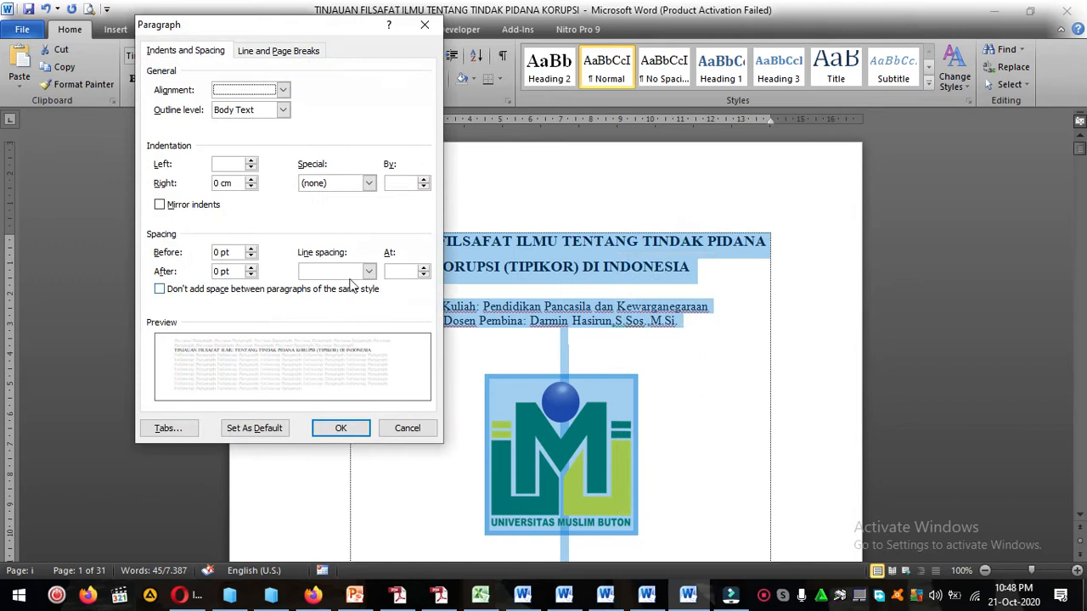
click(352, 271)
click(348, 283)
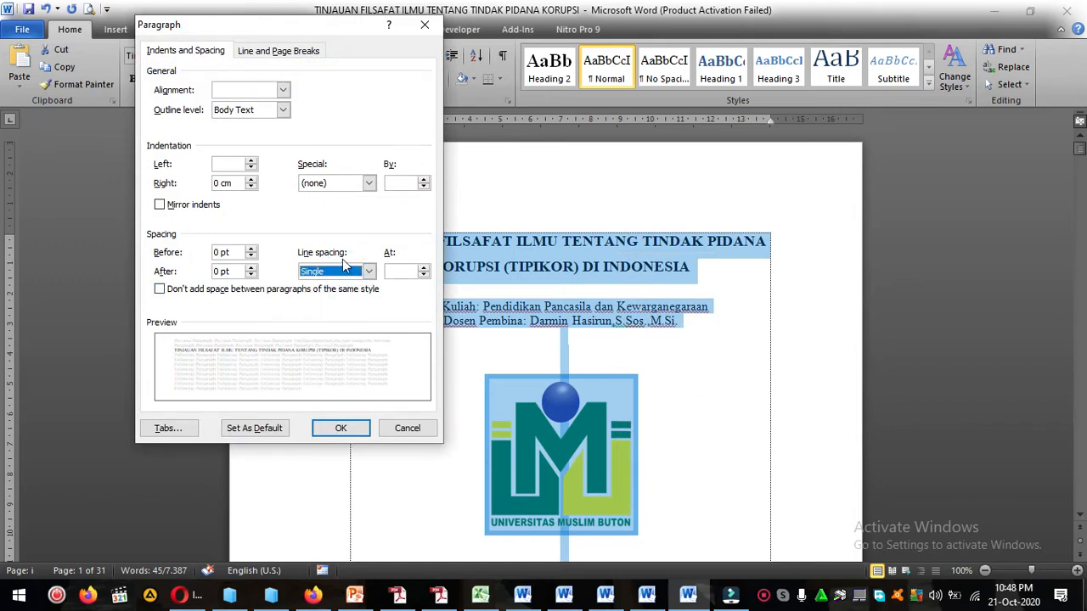
Set the spacing before and after the cover's paragraphs to 0 pt and apply the paragraph settings.
click(250, 249)
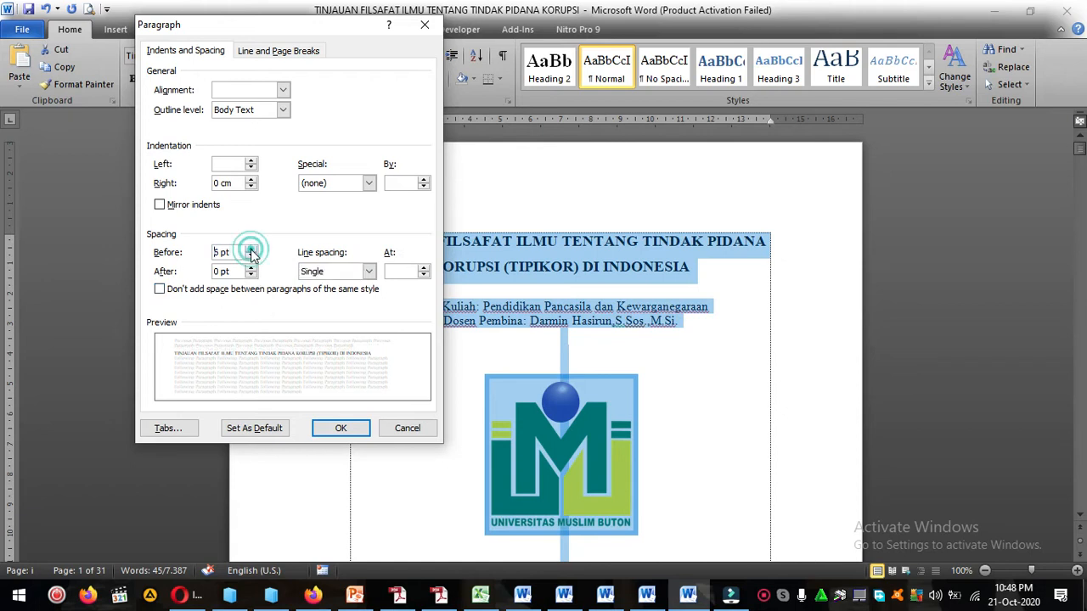
click(250, 267)
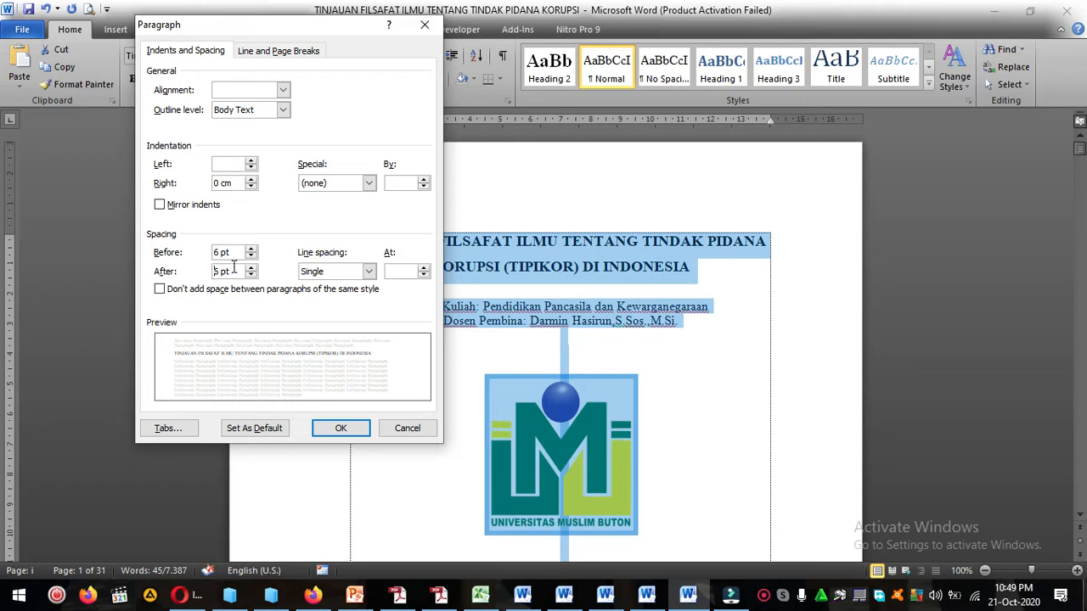
drag(219, 253, 199, 272)
text(0)
text(0)
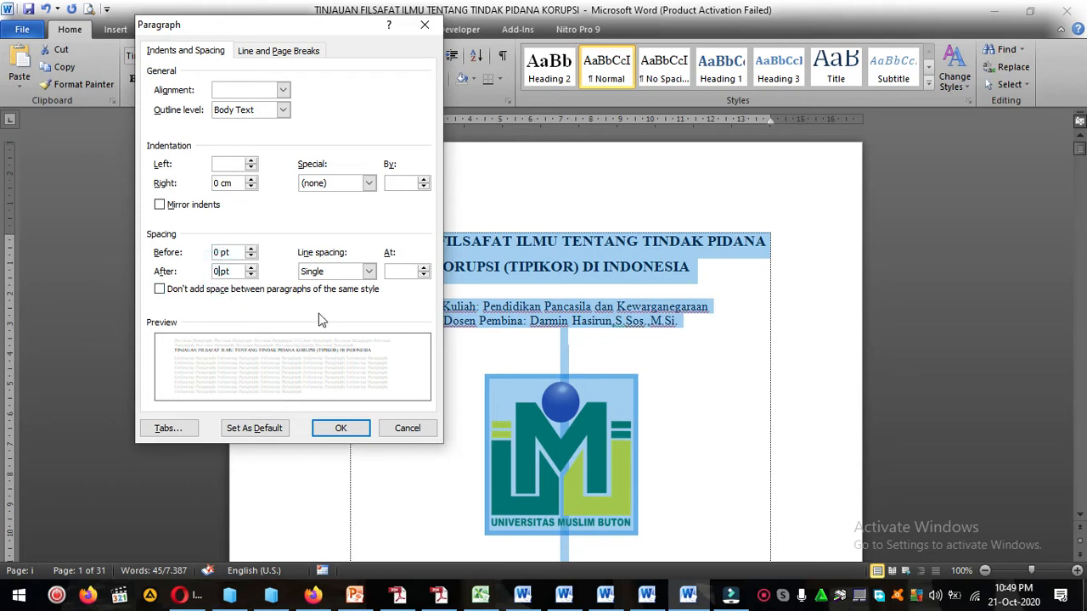
click(341, 427)
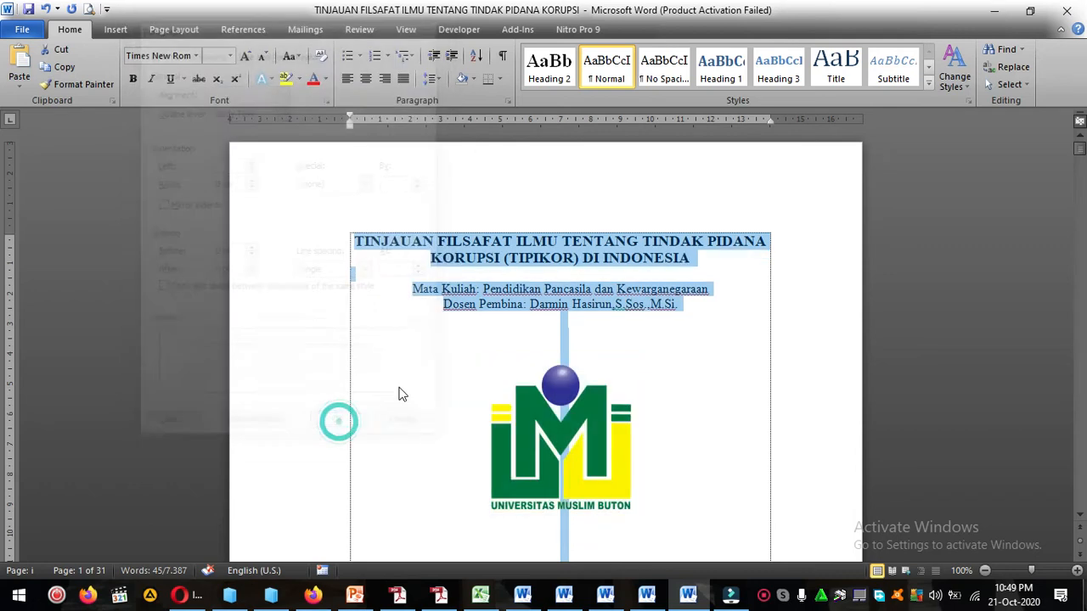
Insert a blank line below the two-line title, above the Mata Kuliah line.
click(616, 307)
scroll(629, 306, down, 10)
scroll(646, 314, up, 10)
click(649, 263)
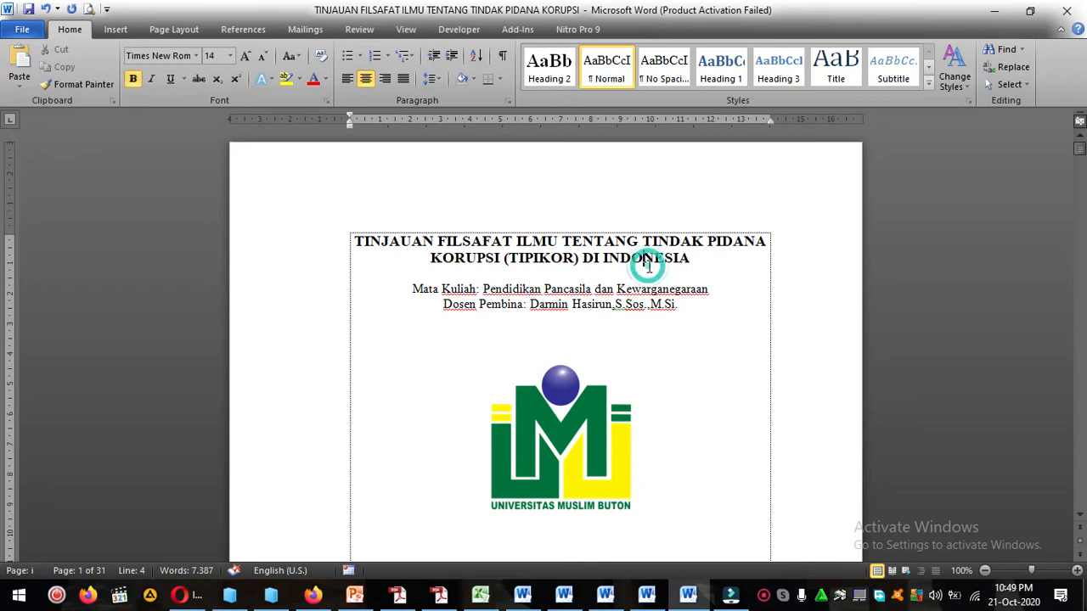
click(739, 259)
key(Return)
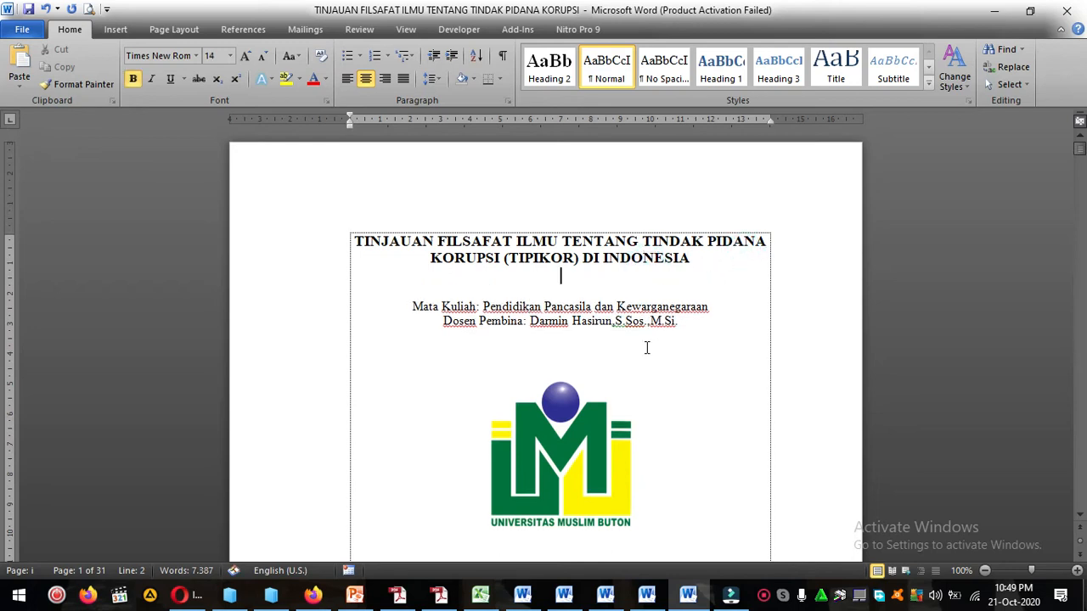
click(709, 308)
key(Return)
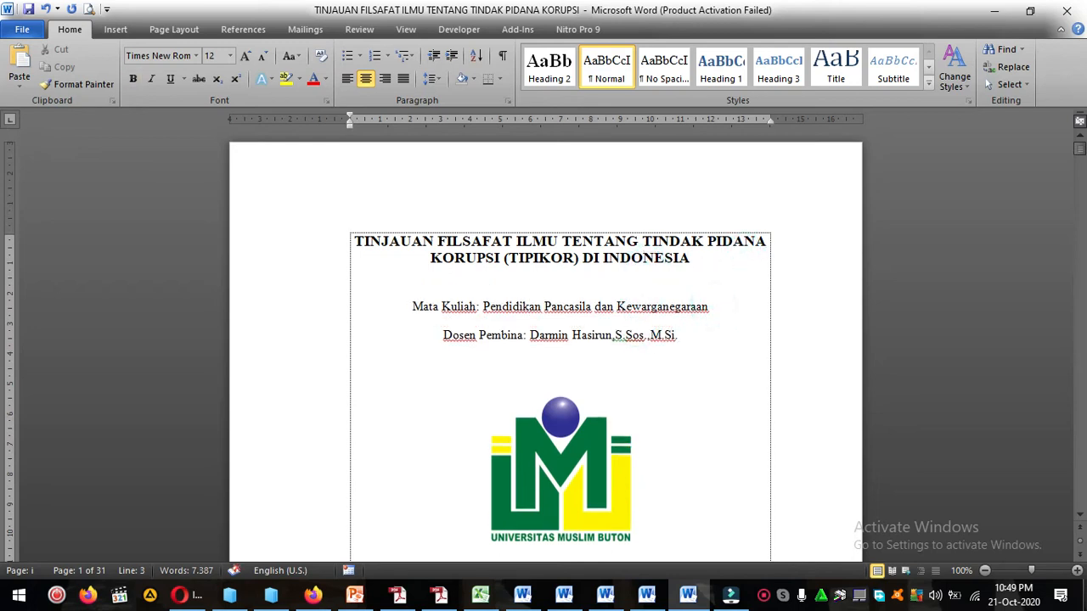
key(BackSpace)
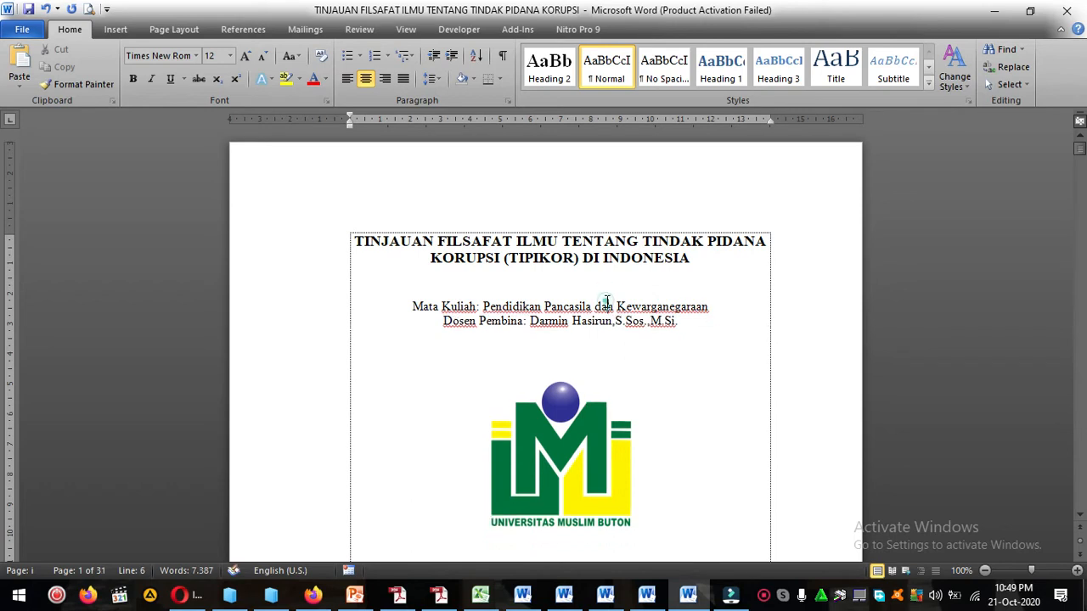
Set the line spacing of the Mata Kuliah and Dosen Pembina lines to 1.5 lines.
drag(605, 307, 613, 320)
right_click(613, 320)
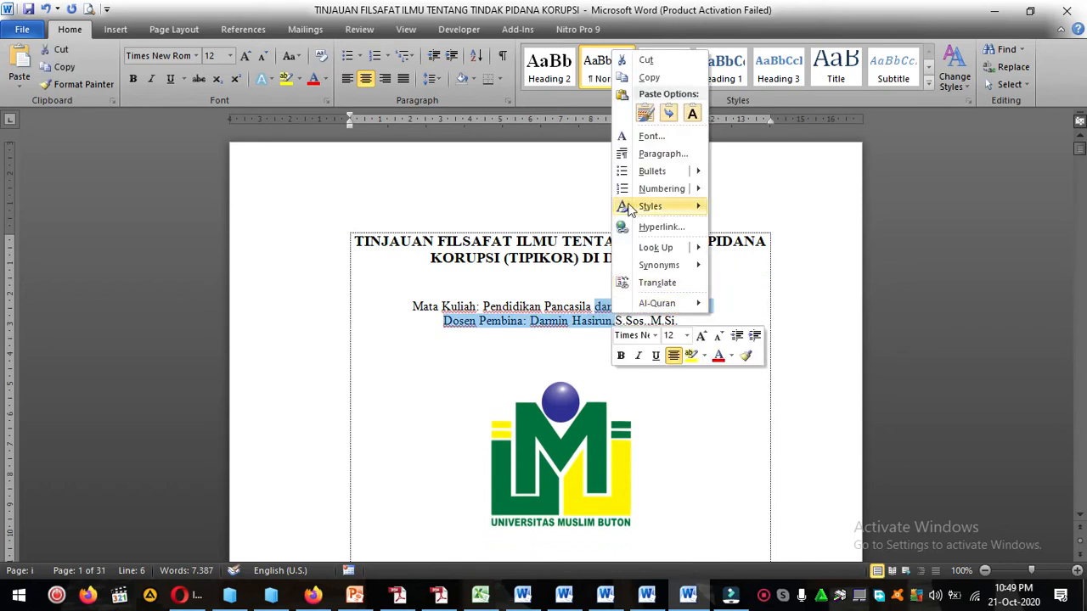
click(654, 153)
click(368, 271)
click(318, 298)
click(341, 428)
Remove one blank line above PROGRAM STUDI PETERNAKAN to bring the year 2020 back onto the cover.
scroll(547, 344, down, 10)
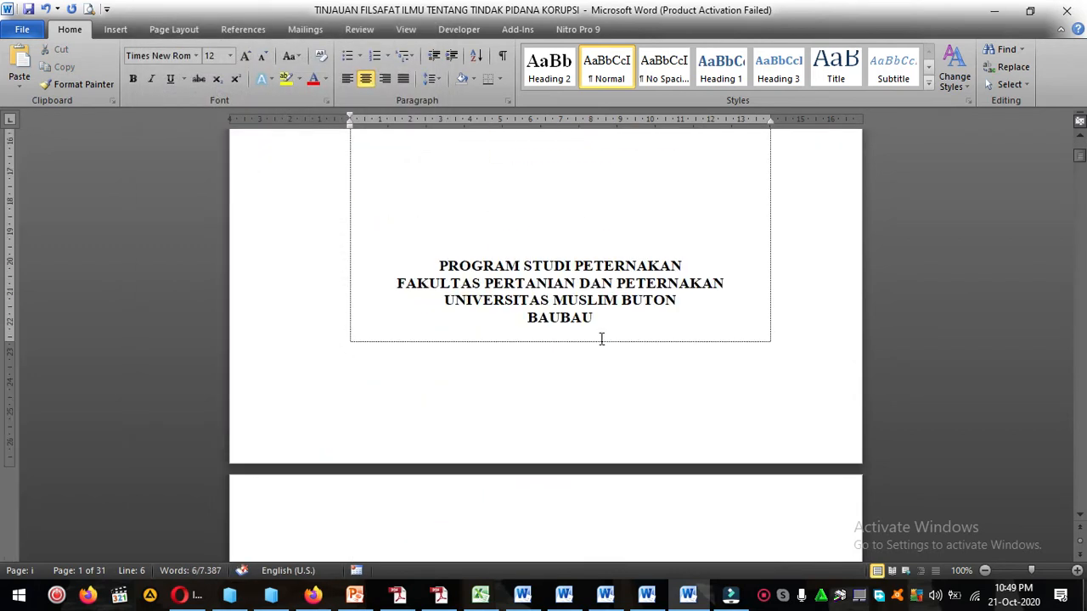
click(597, 256)
scroll(597, 257, up, 3)
key(Delete)
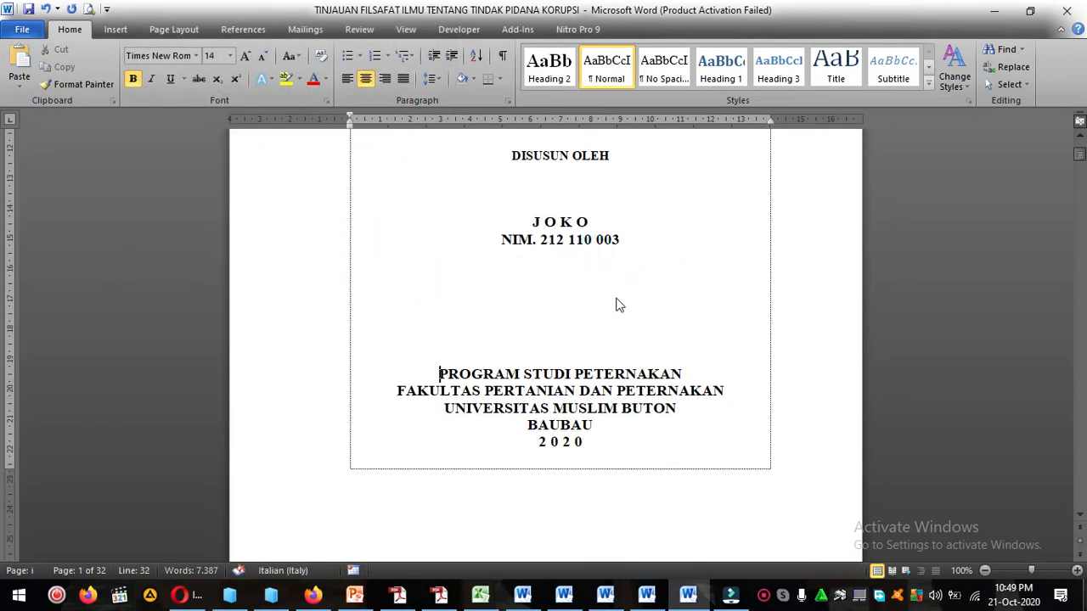
Review the layout of the whole cover, from the institution block at its foot up to the title.
scroll(628, 348, down, 3)
shift+click(616, 332)
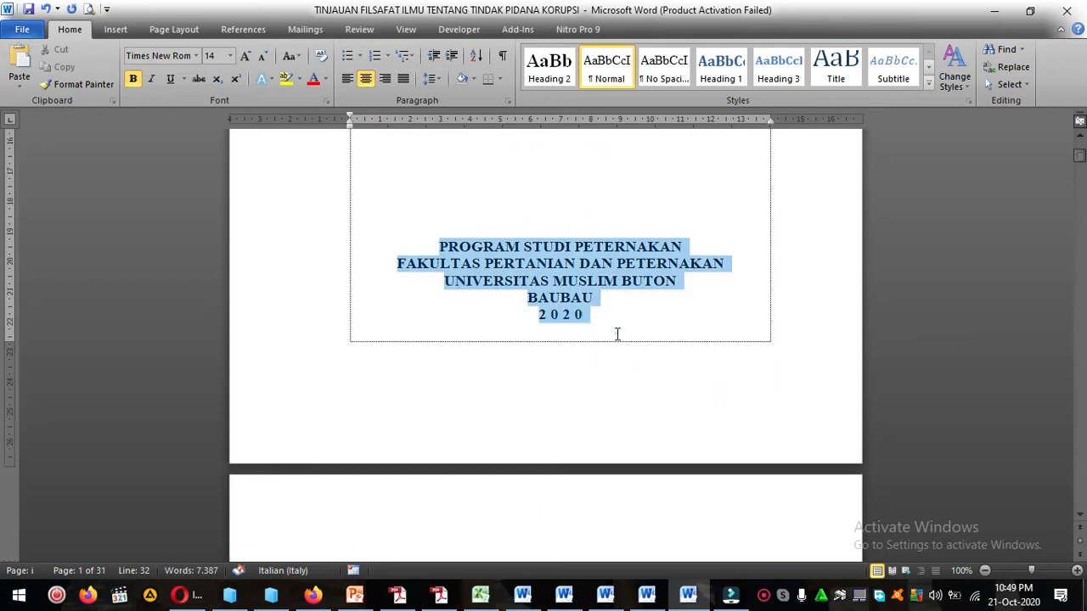
scroll(618, 332, up, 12)
click(621, 331)
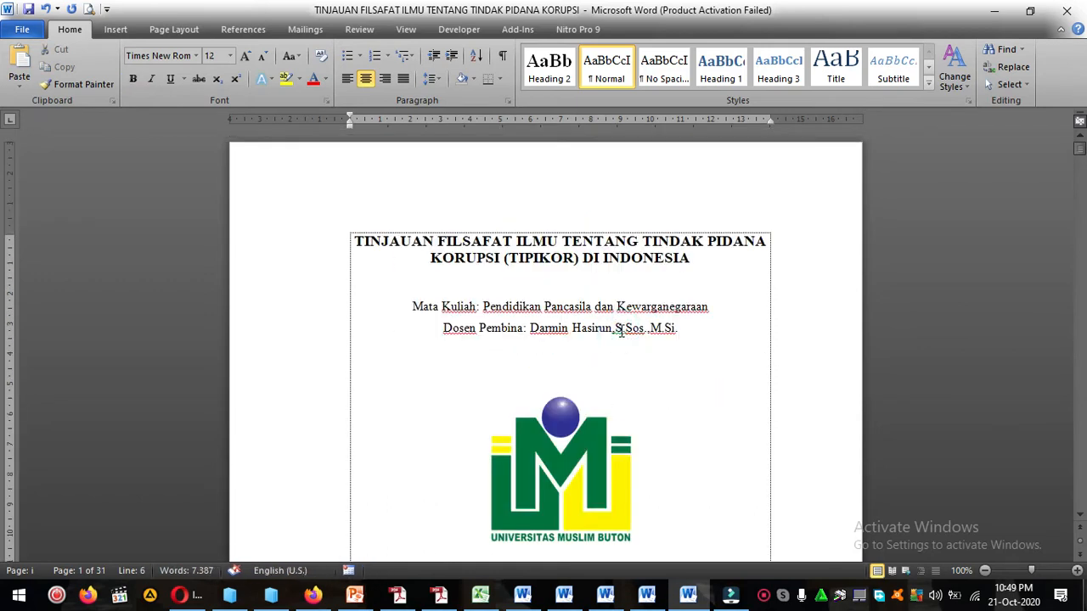
scroll(621, 332, down, 9)
click(614, 328)
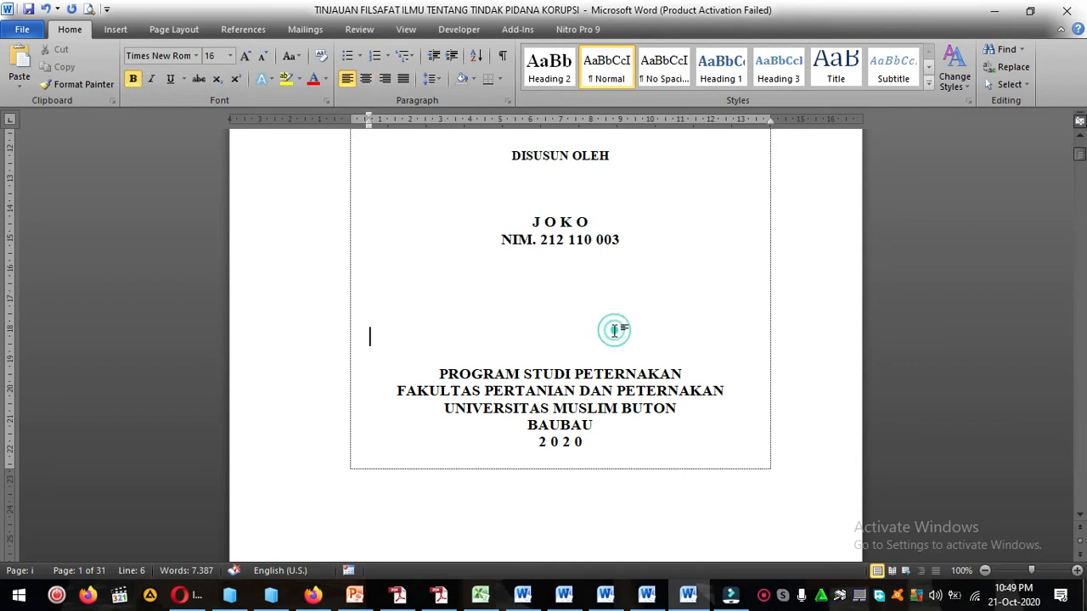
scroll(615, 331, up, 9)
click(616, 276)
scroll(633, 323, down, 15)
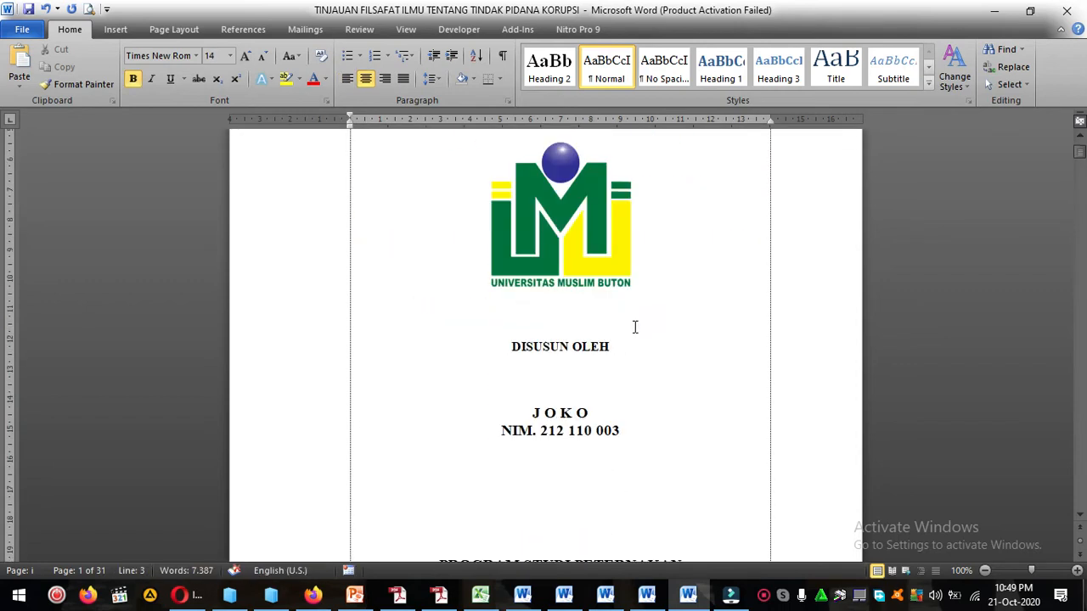
Examine the KATA PENGANTAR page down to its signature block, highlighting the three body paragraphs.
scroll(634, 326, down, 5)
click(634, 327)
scroll(634, 327, down, 10)
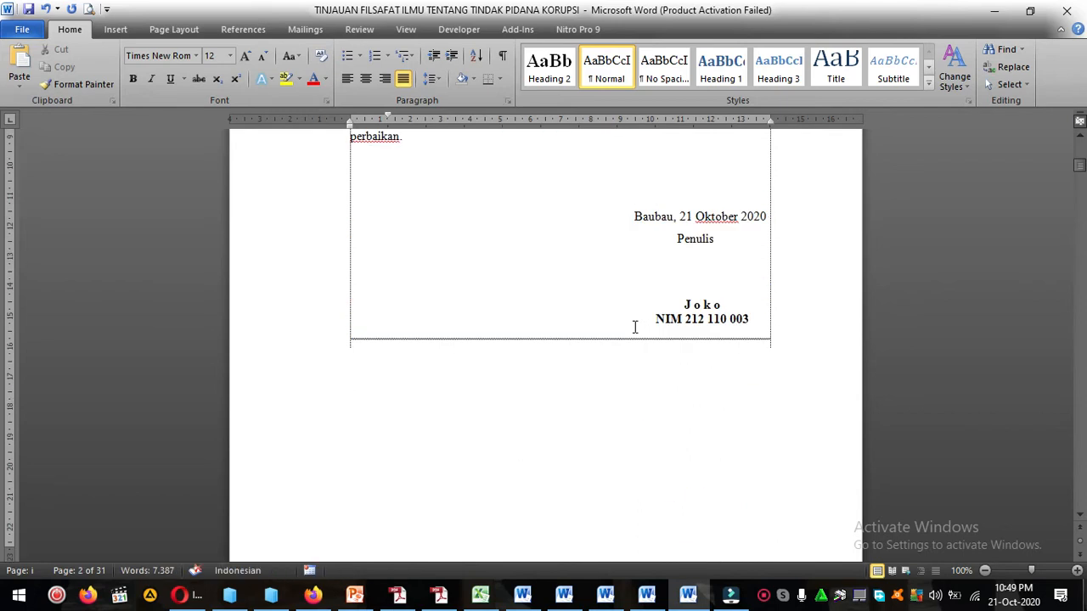
scroll(634, 327, up, 10)
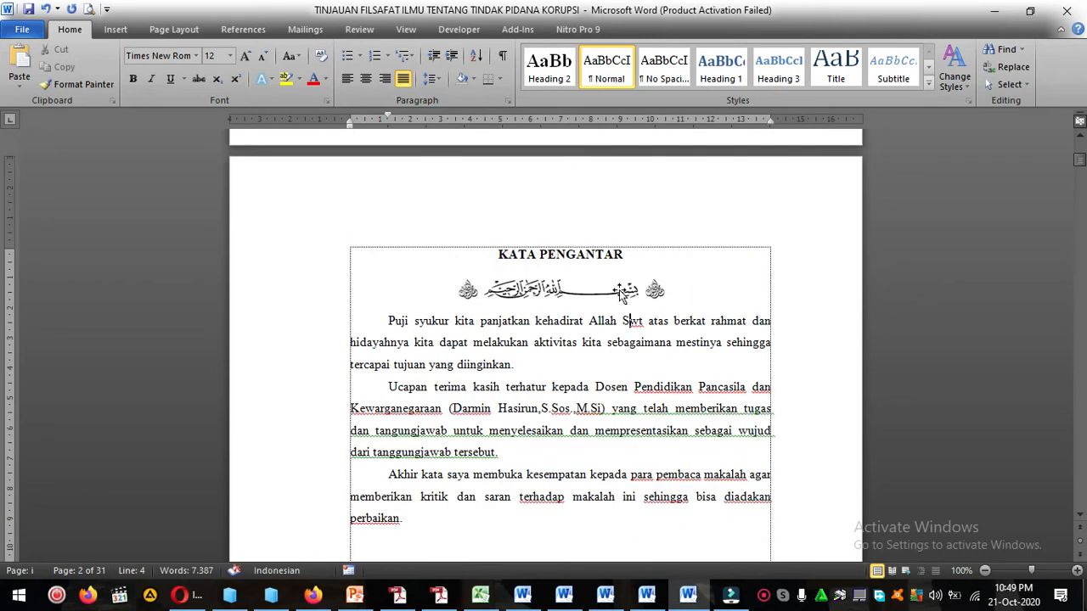
click(620, 293)
click(539, 371)
scroll(558, 392, down, 3)
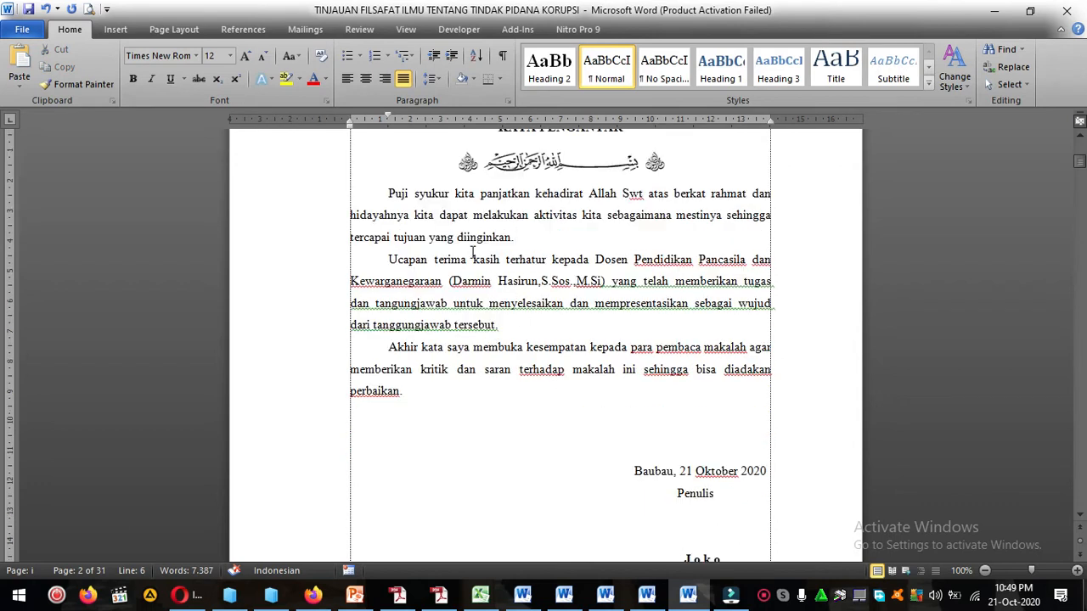
drag(388, 193, 407, 390)
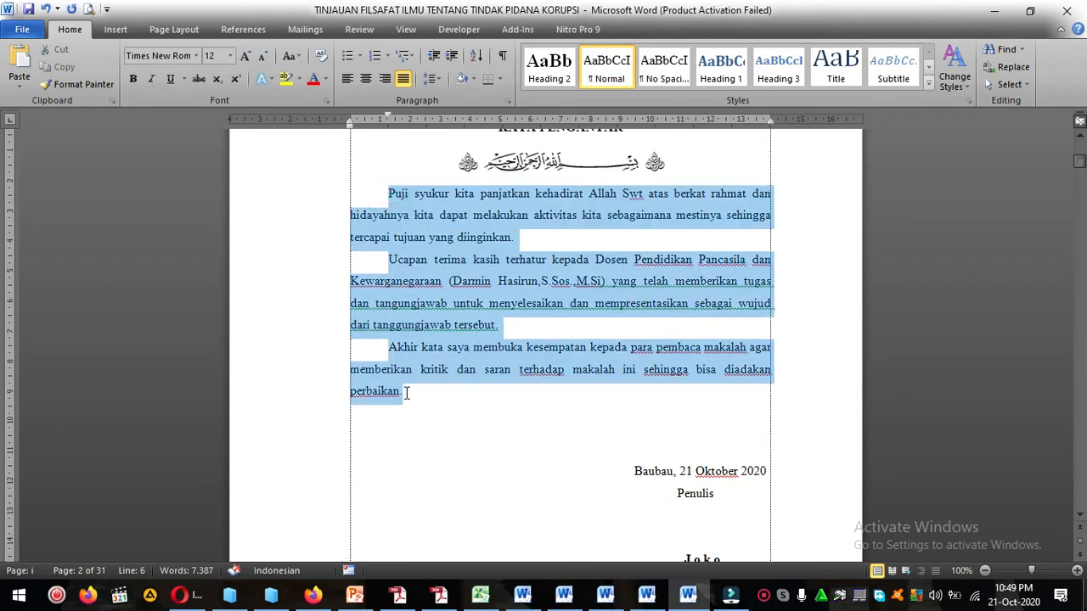
click(405, 392)
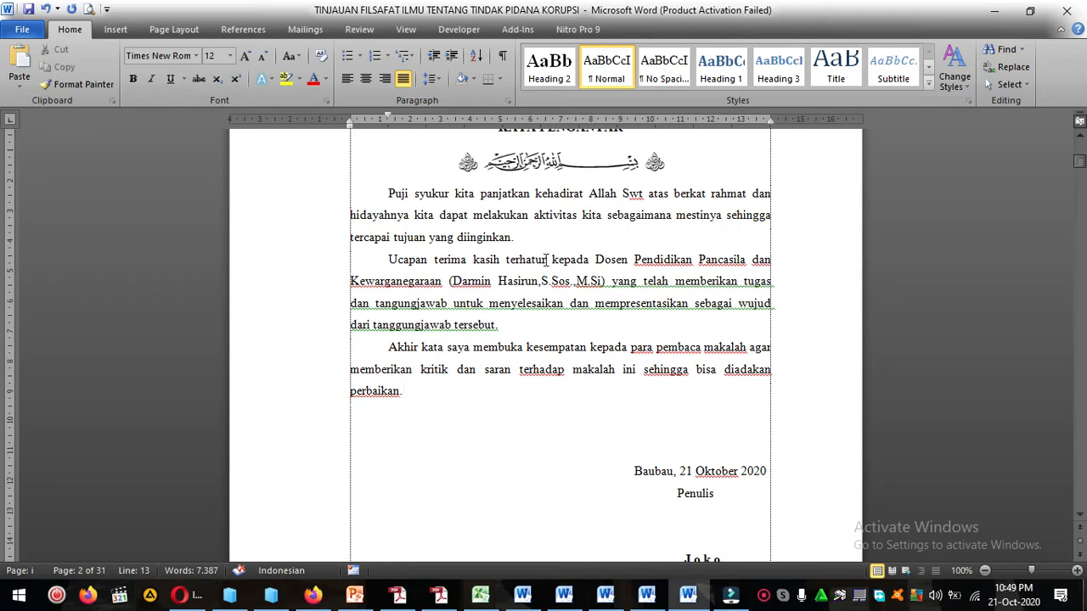
Delete the word "kita" after "aktivitas" in the preface's first paragraph and check the lecturer's name in the second paragraph.
double_click(582, 219)
key(Delete)
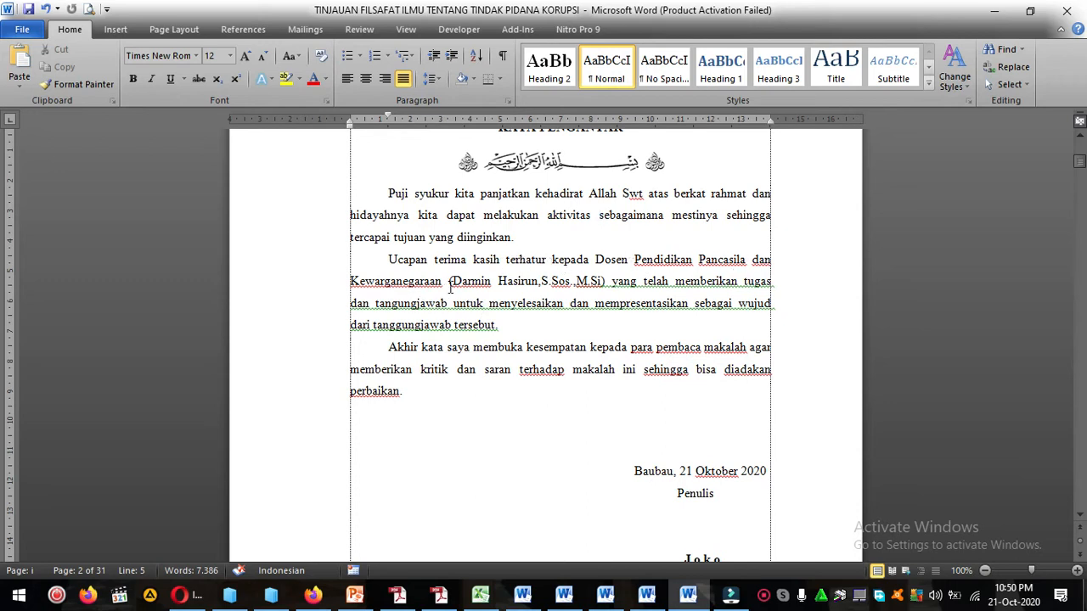
drag(450, 281, 602, 282)
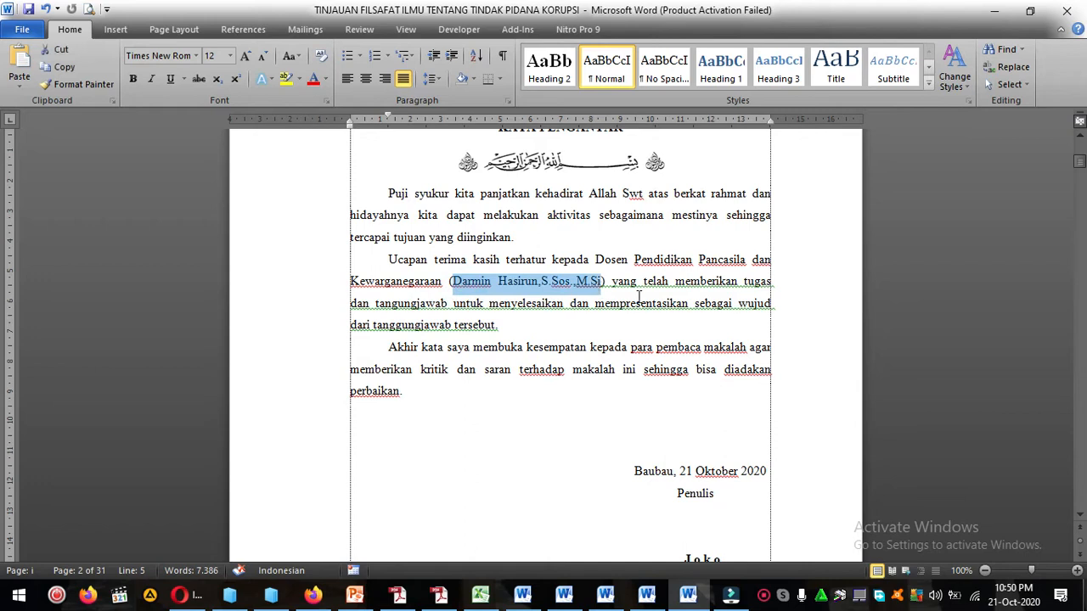
click(640, 296)
click(622, 286)
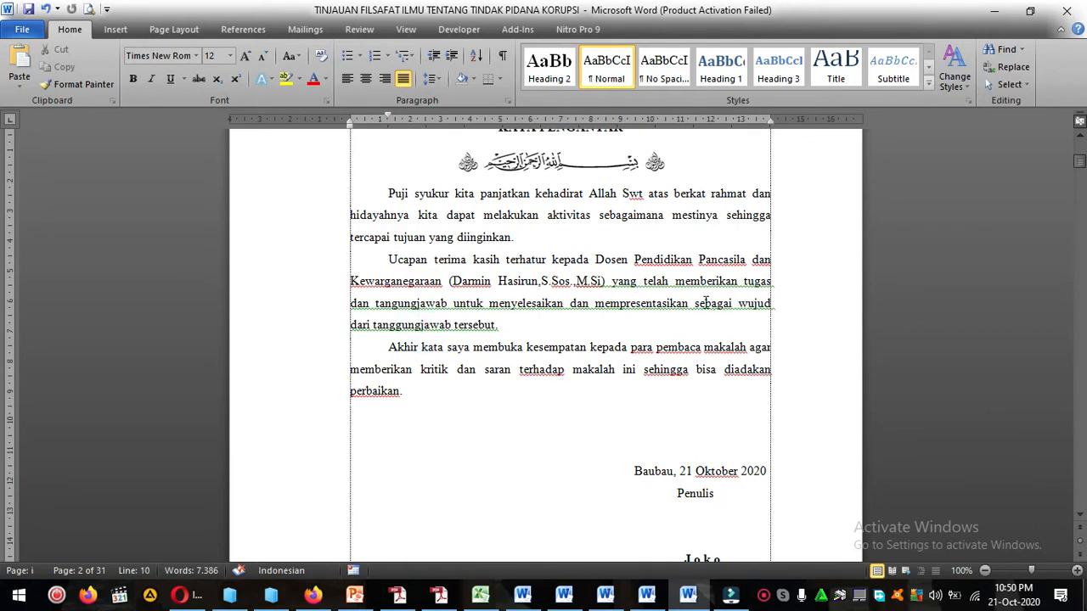
Replace "sebagai wujud dari tanggungjawab tersebut" in the second paragraph with the suffix "nya", ending the sentence in "mempresentasikannya.".
drag(694, 303, 462, 326)
key(Delete)
key(Delete)
key(Delete)
key(Delete)
key(Delete)
key(Delete)
key(Delete)
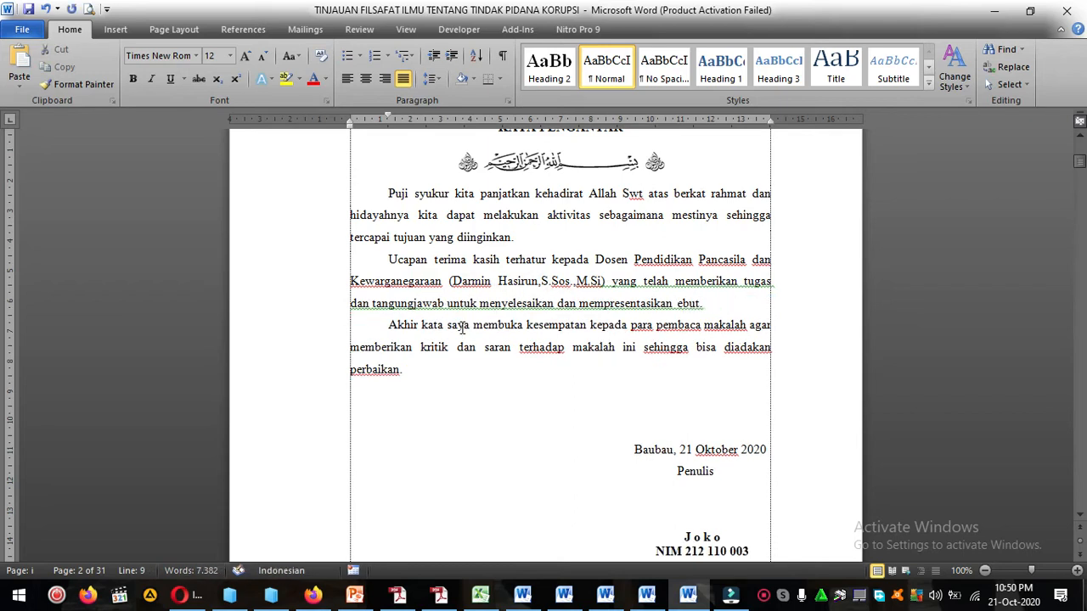
key(BackSpace)
key(BackSpace)
text(nya)
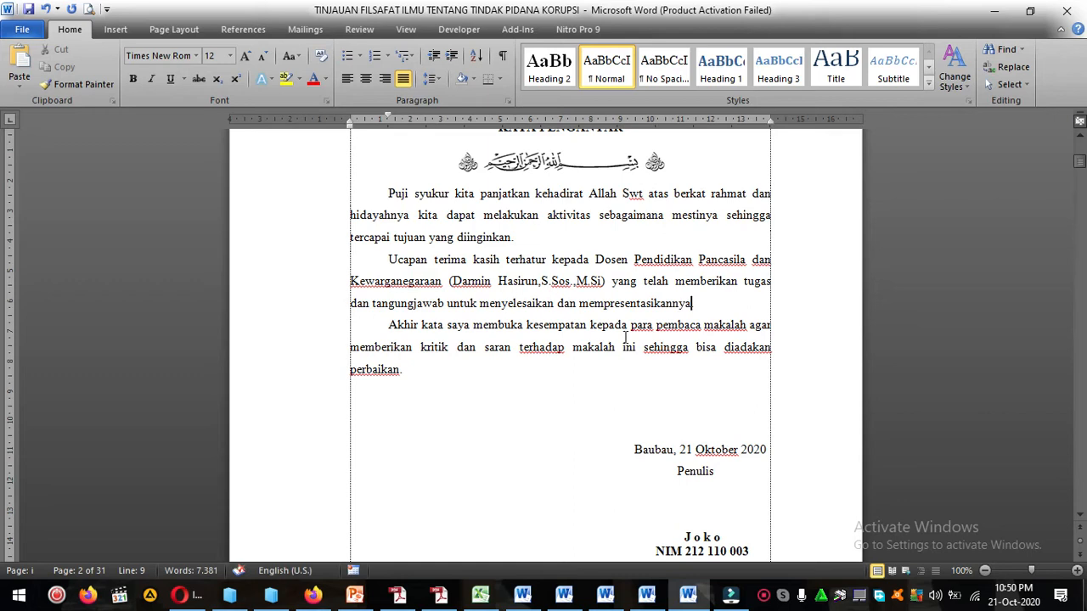
Check the preface's closing paragraph and add a comma after Penulis in the signature block.
drag(388, 326, 756, 329)
click(497, 349)
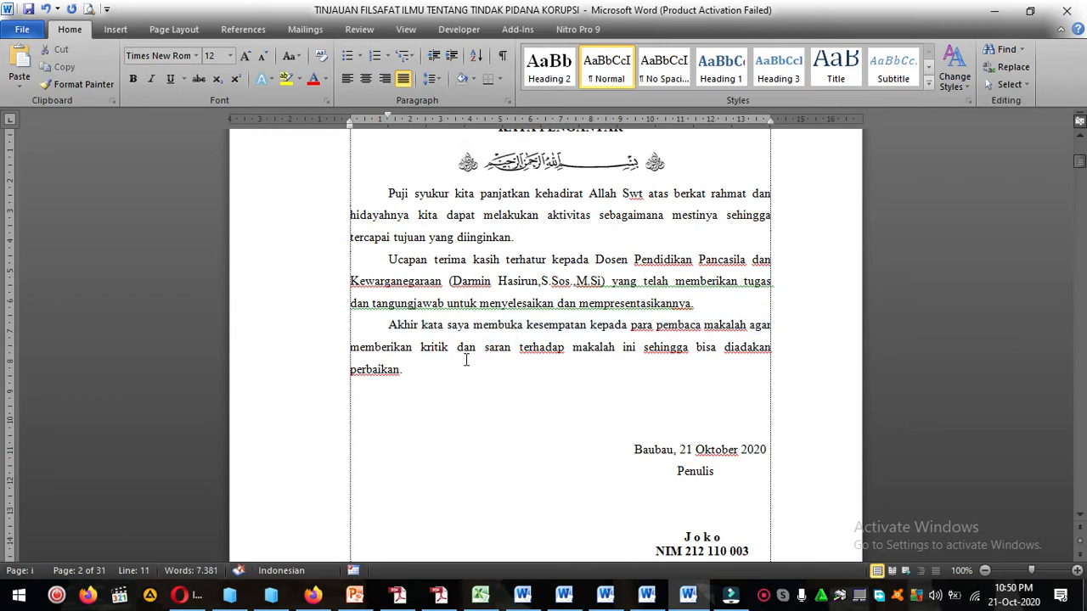
click(635, 378)
scroll(634, 379, down, 3)
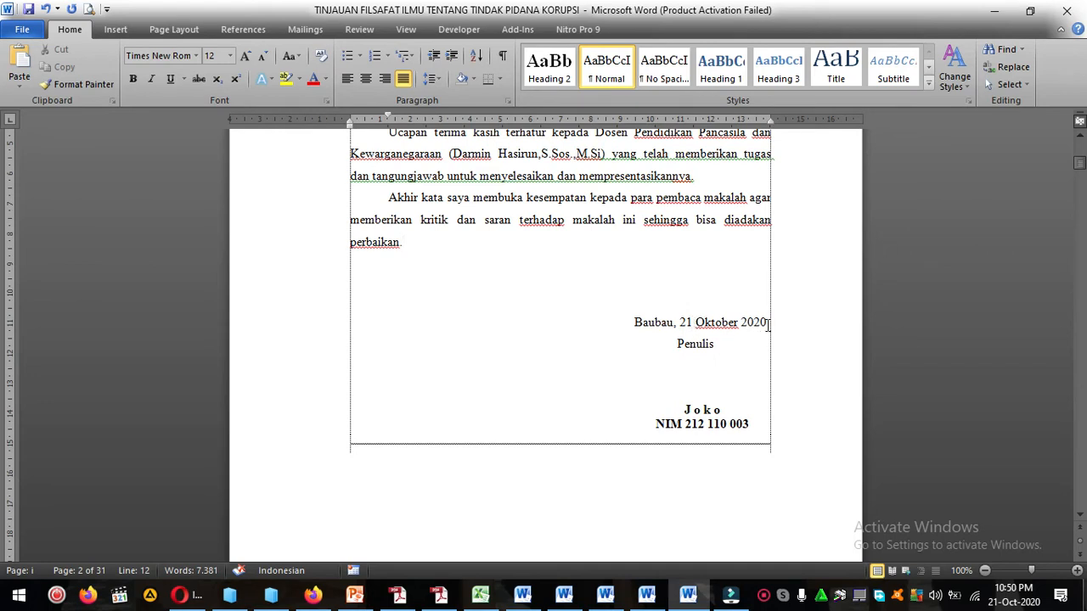
click(712, 344)
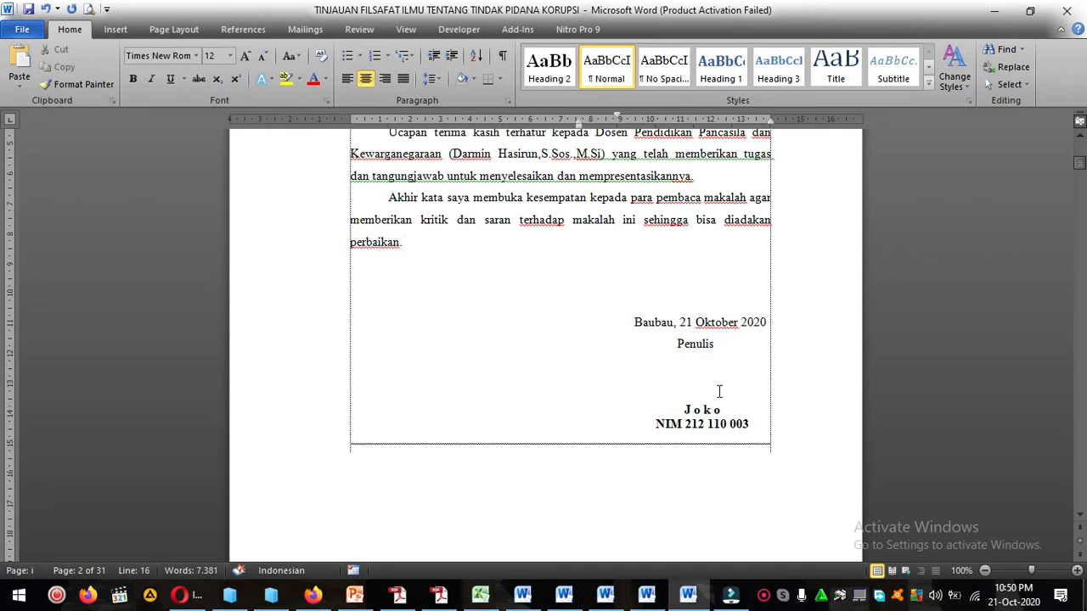
text(,)
Replace the student's name and NIM in the preface's signature block with "Kelompok 4".
click(684, 410)
drag(685, 409, 751, 428)
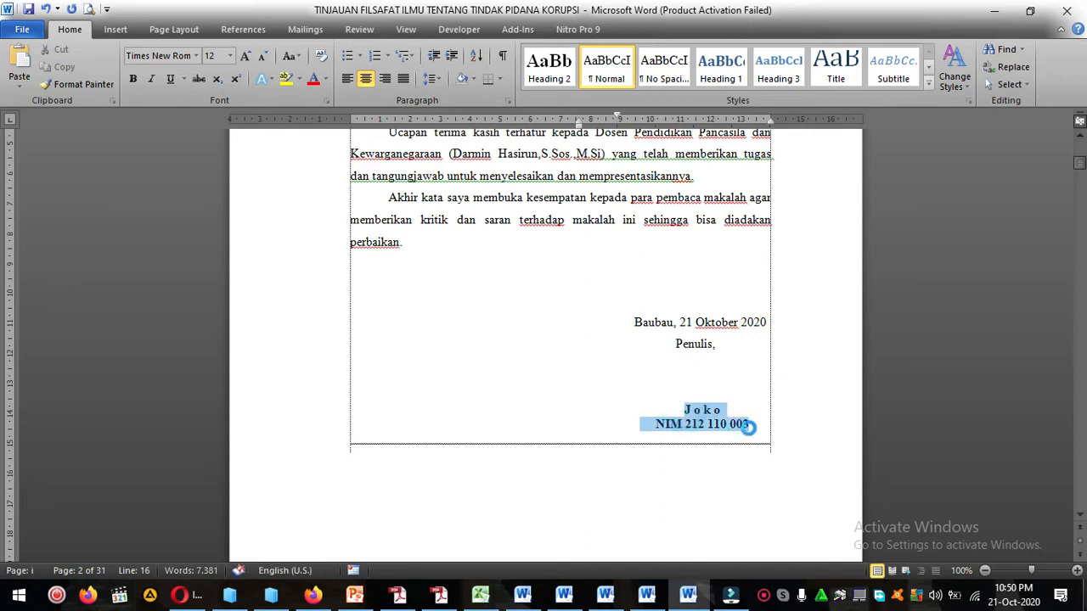
text(Kelompok 4)
scroll(702, 334, down, 2)
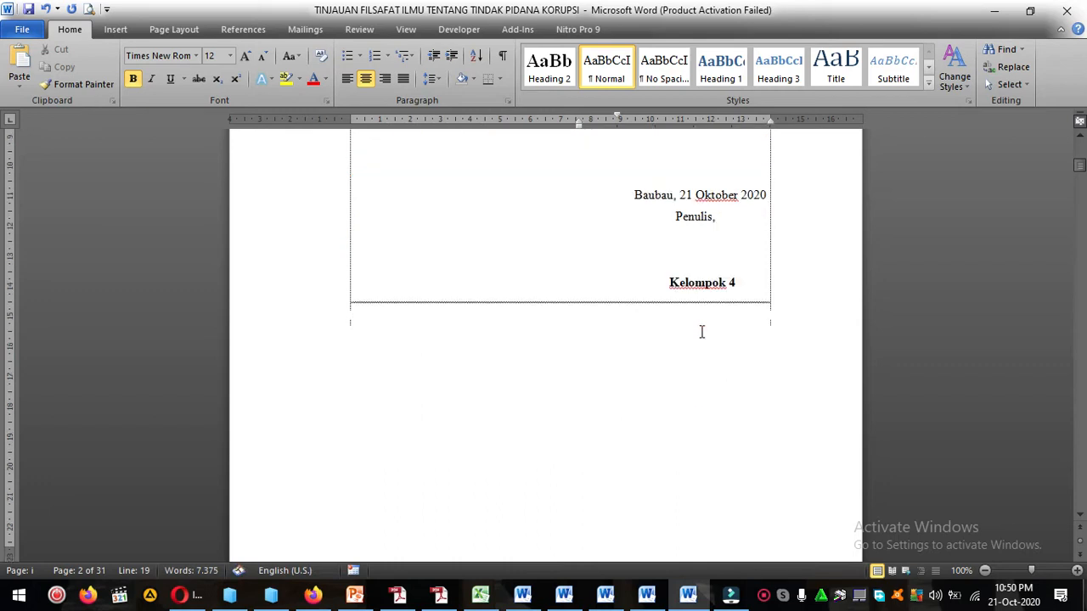
Add the line "KELOMPOK 4" beneath DISUSUN OLEH on the cover page, directly above the student's name.
scroll(702, 332, up, 2)
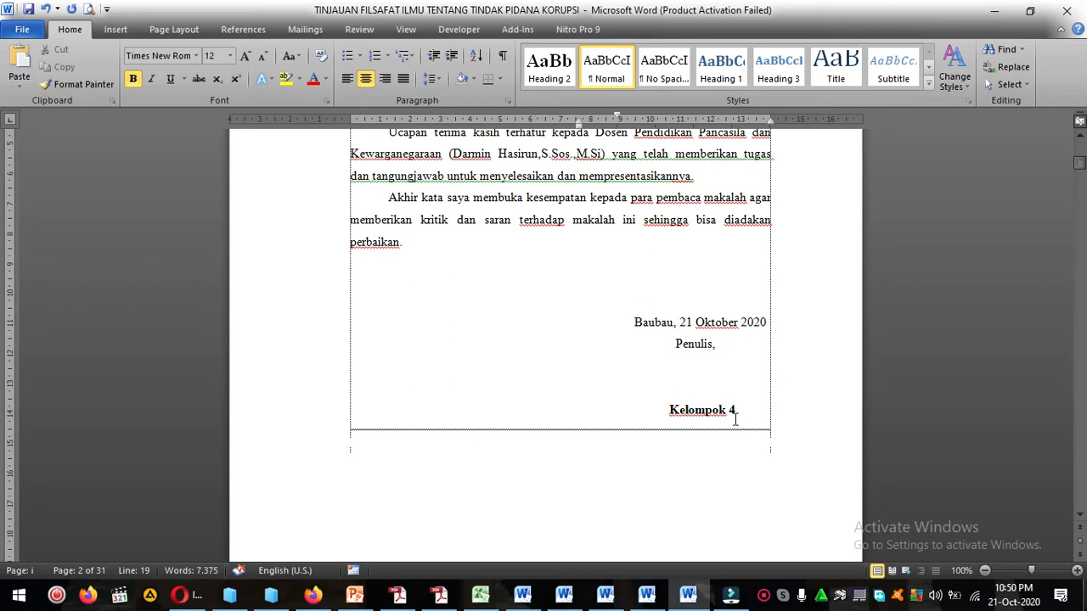
scroll(735, 416, up, 19)
scroll(619, 405, down, 1)
drag(533, 347, 630, 381)
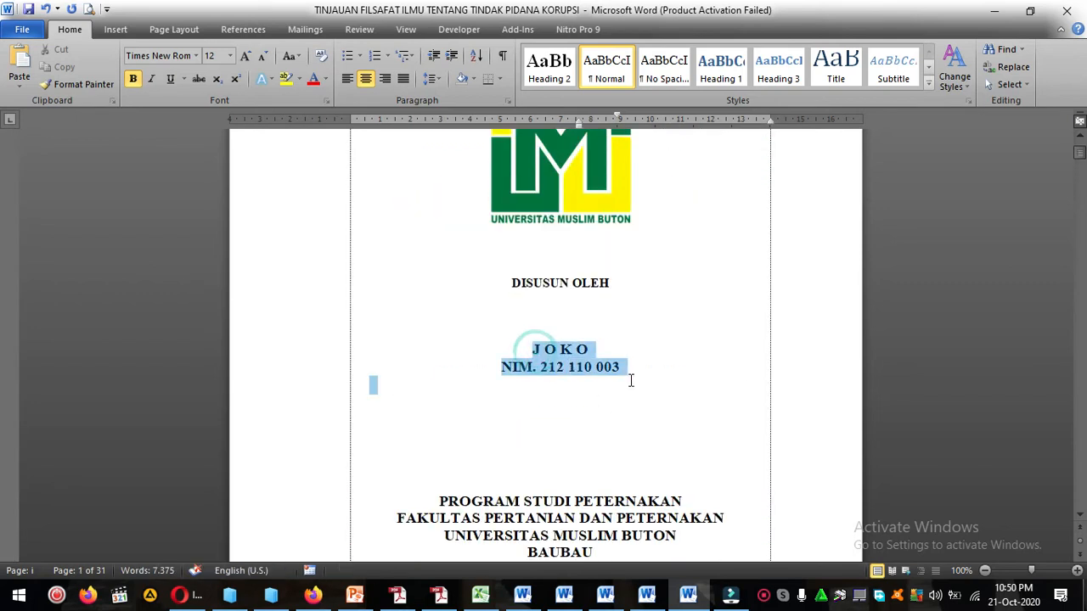
click(560, 329)
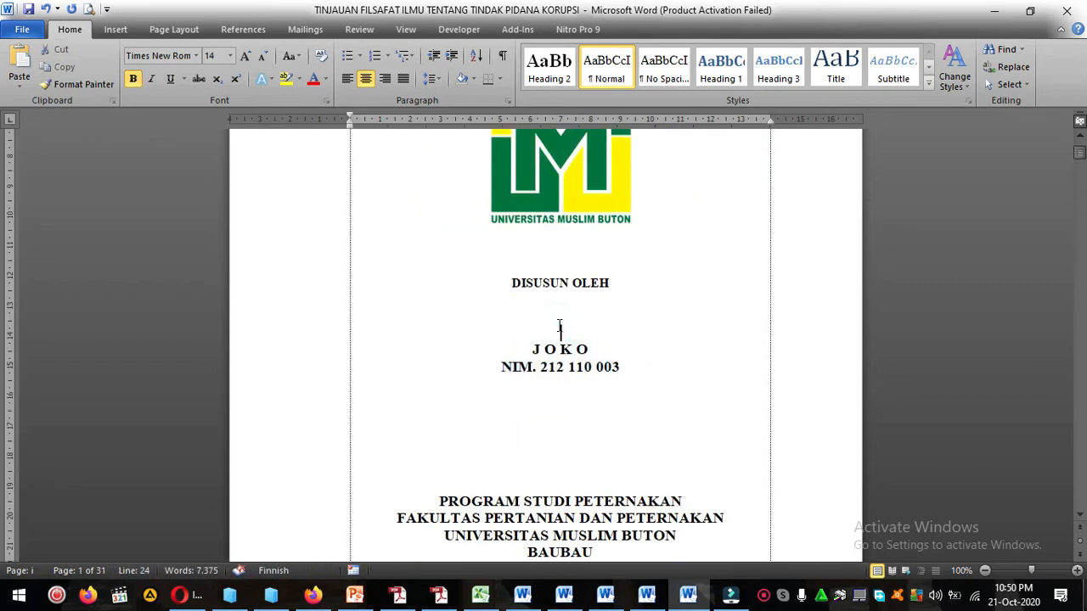
text(KELOMPOK 4)
Replace the student's name and NIM below KELOMPOK 4 with a numbered list starting with the first member's name.
drag(529, 348, 618, 367)
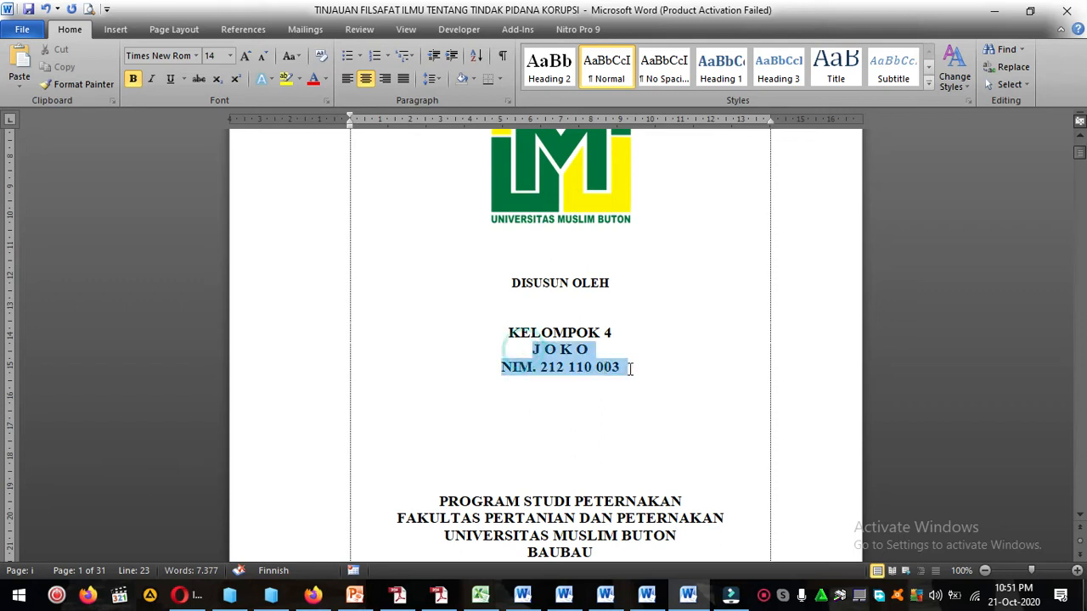
key(BackSpace)
key(BackSpace)
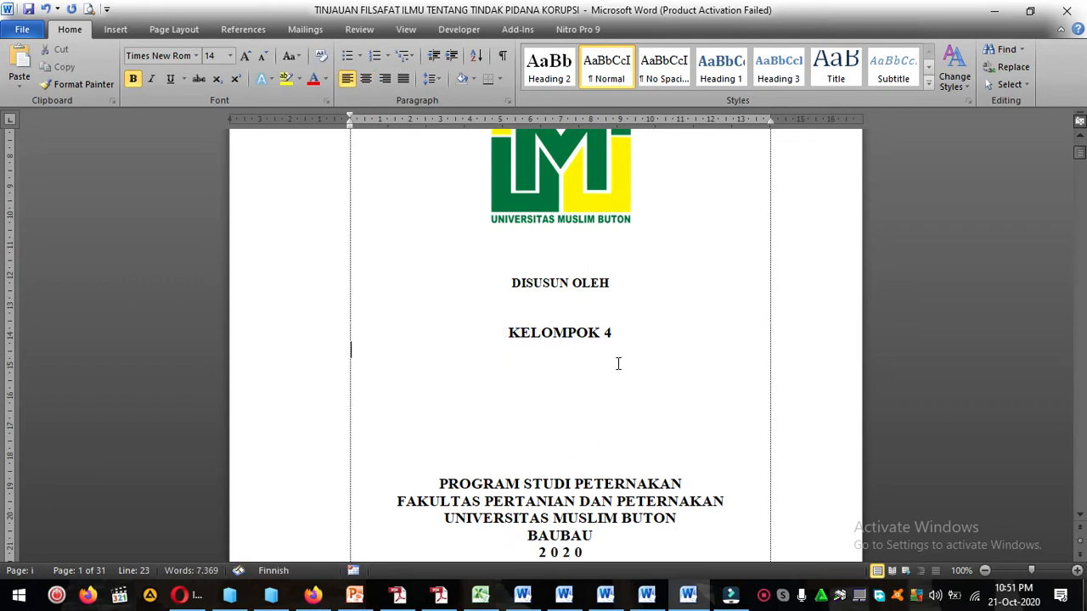
key(Return)
text(1. )
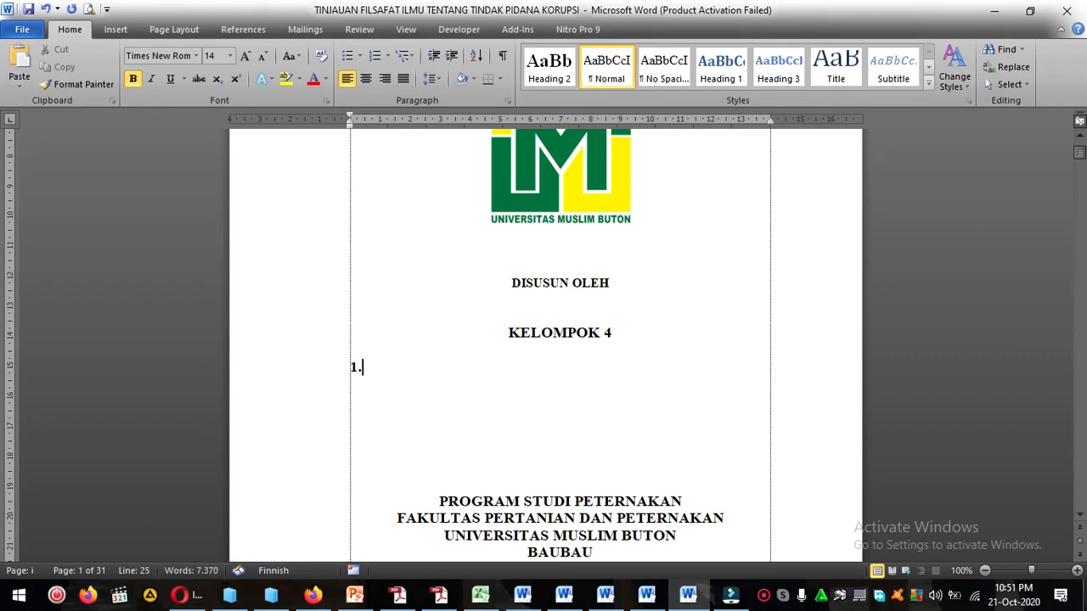
text(jOKO)
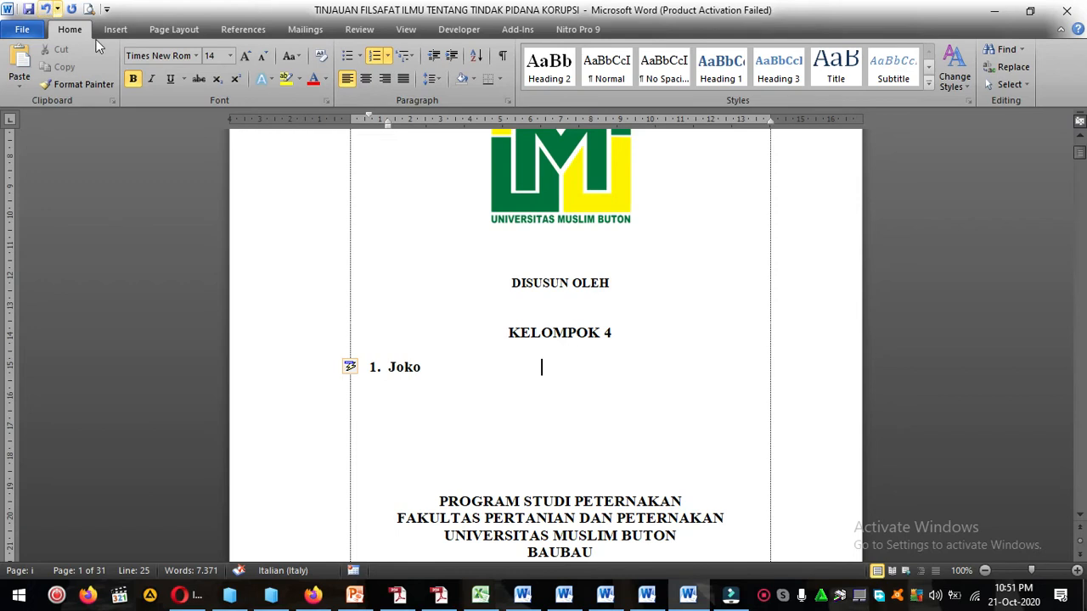
Undo the list edits until the deleted student details return on the cover page, and copy the student number after "NIM.".
scroll(704, 364, down, 15)
scroll(709, 363, up, 12)
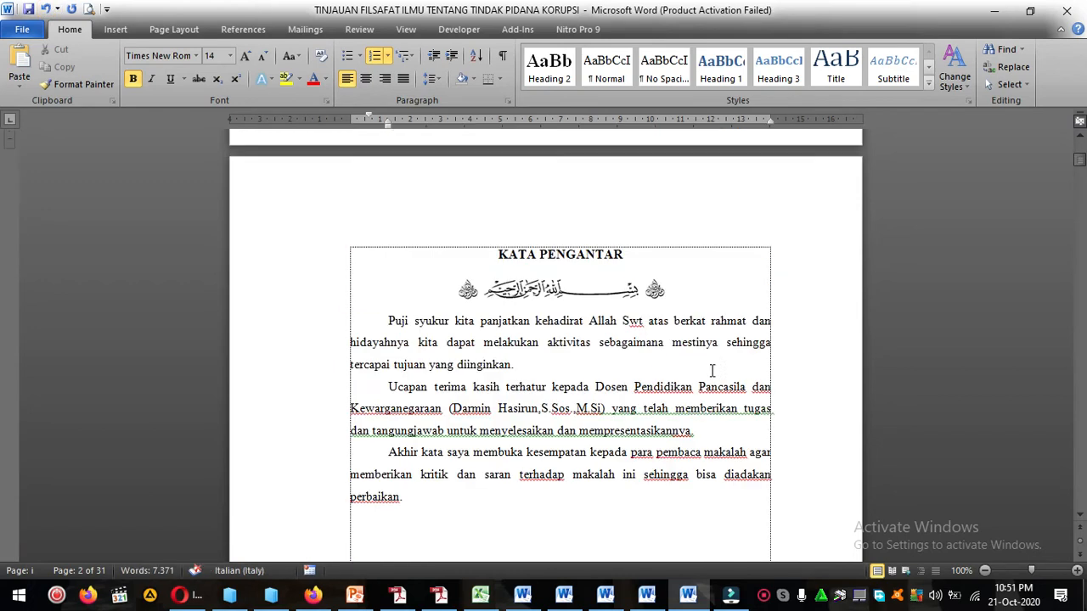
click(45, 8)
click(46, 9)
click(46, 8)
click(45, 8)
click(45, 8)
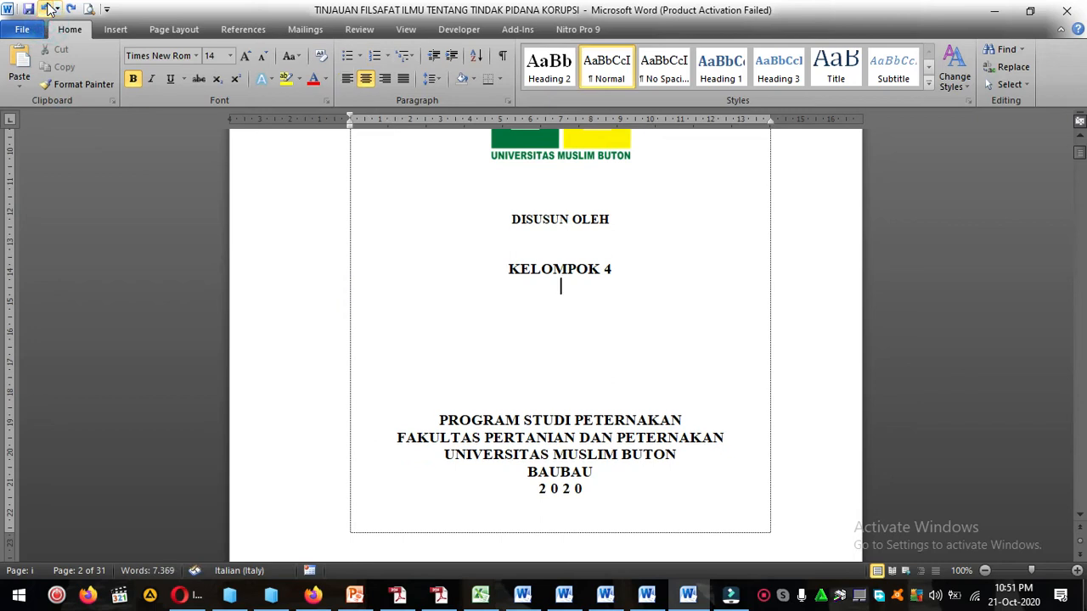
click(46, 8)
click(545, 315)
drag(540, 303, 616, 311)
key(ctrl+c)
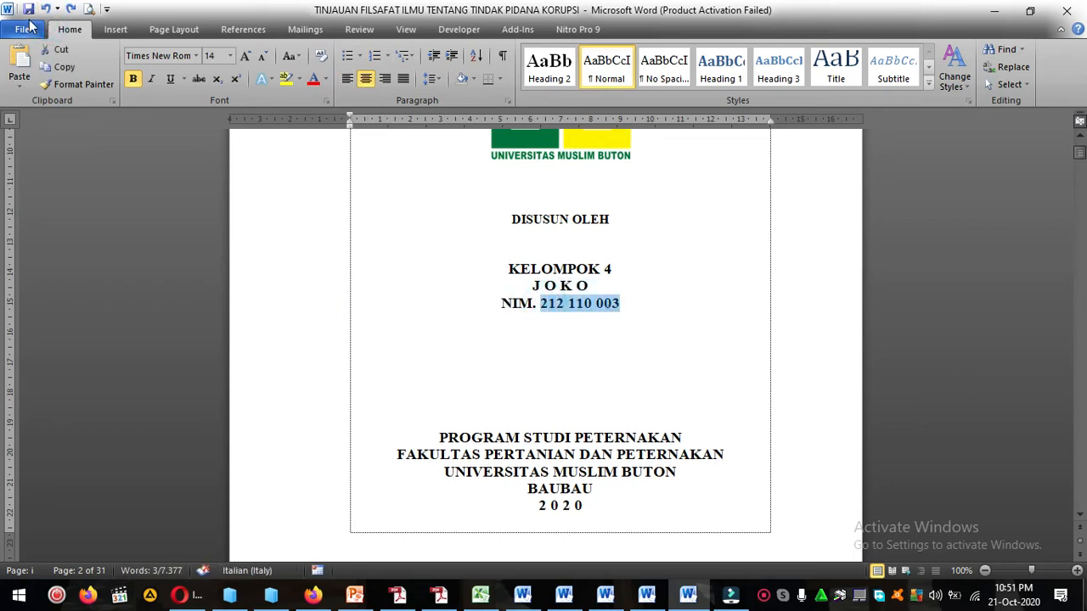
Redo the cover page list edits and paste the copied student number beside the first member's name.
click(48, 9)
click(48, 10)
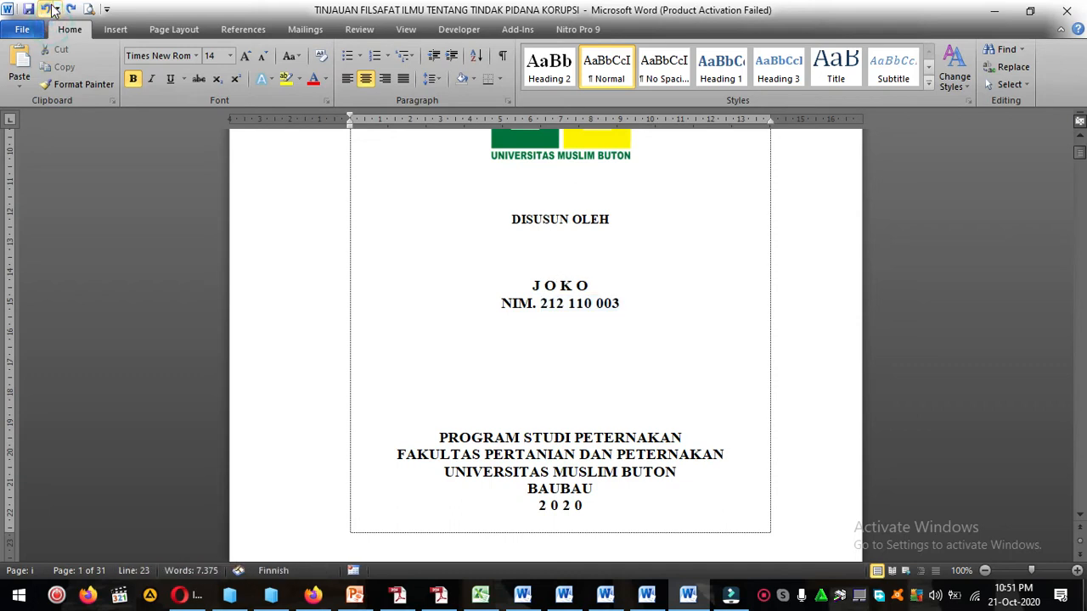
click(72, 11)
click(72, 10)
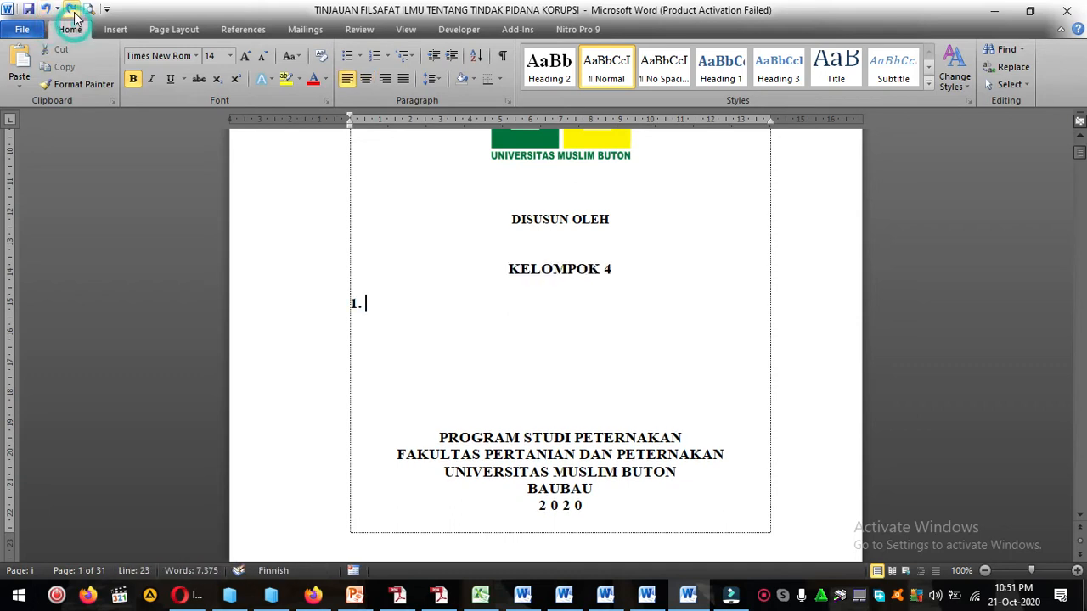
click(72, 10)
click(72, 10)
click(72, 10)
key(ctrl+v)
Indent the numbered list entry toward the page centre under KELOMPOK 4 and add a tab before the student number.
click(423, 304)
click(367, 304)
drag(387, 127, 472, 173)
drag(472, 126, 489, 134)
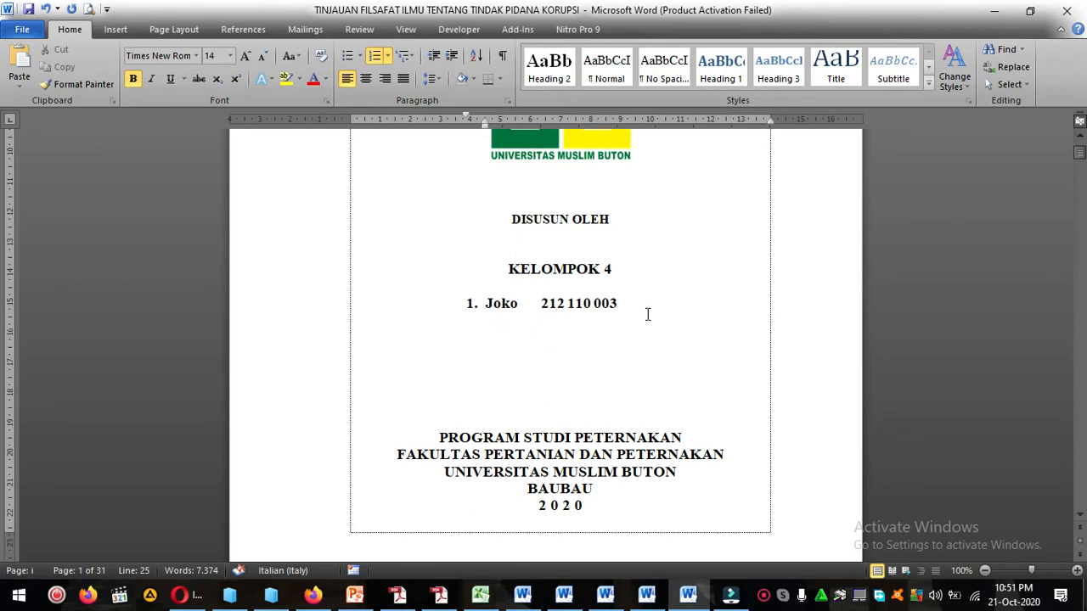
click(541, 303)
key(Tab)
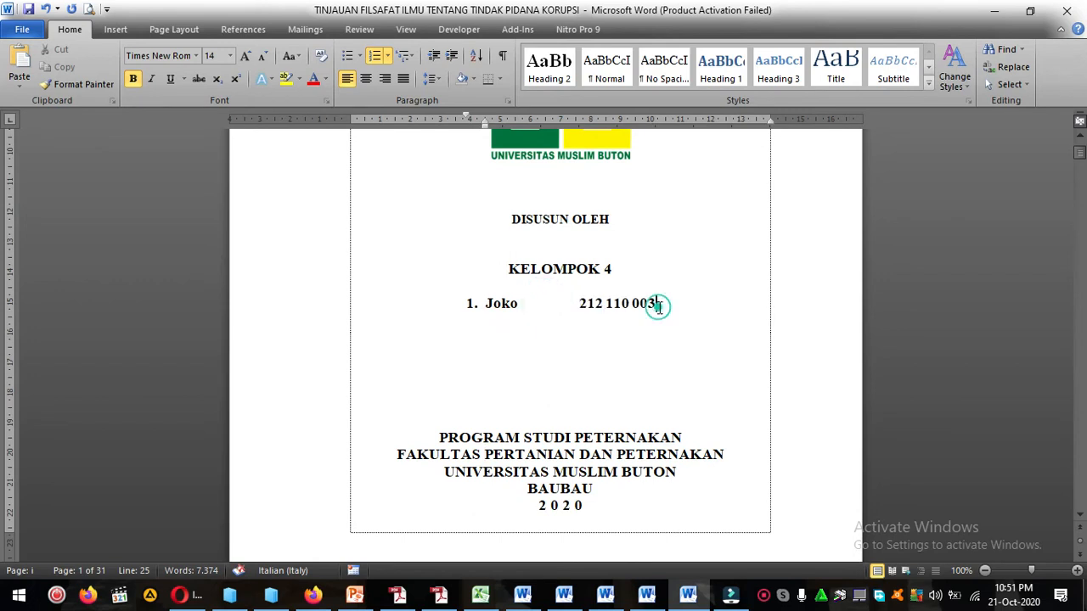
Add the second and third group members with their student numbers, and delete an empty line beneath the list.
key(Return)
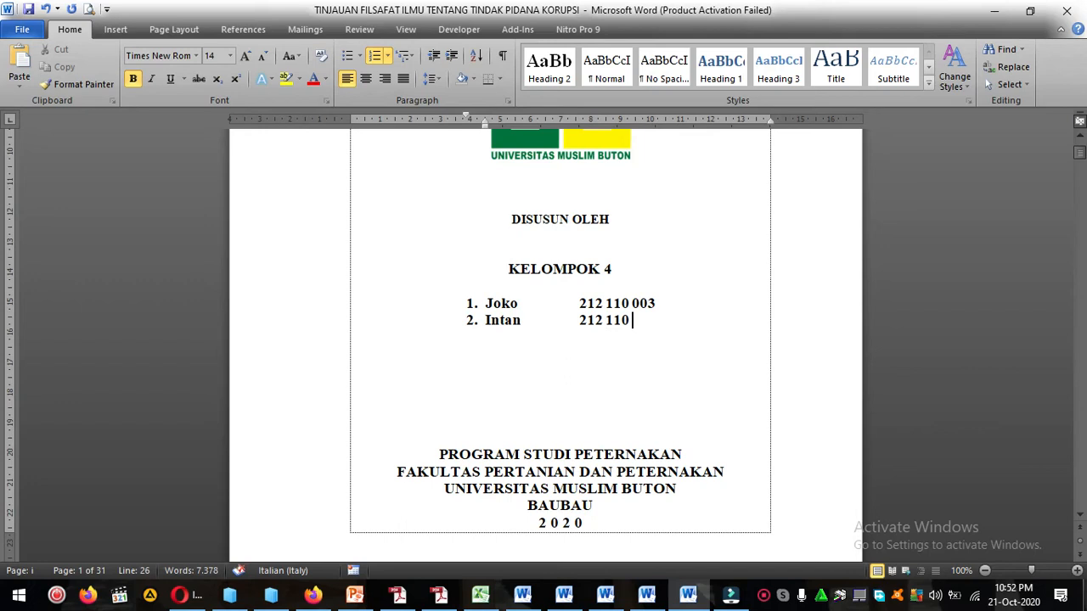
key(Return)
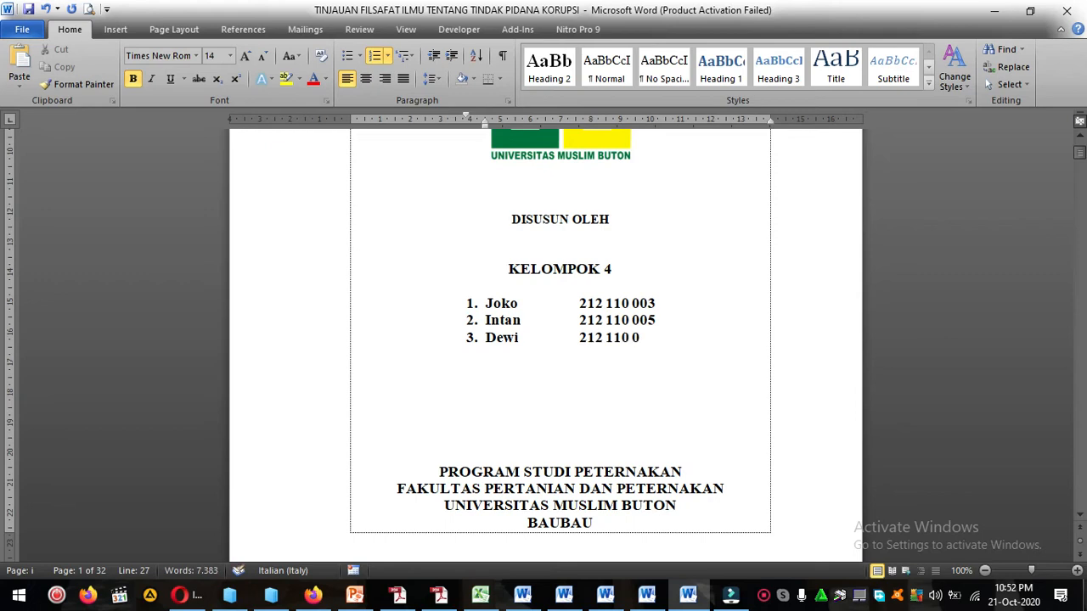
click(641, 376)
key(Delete)
Set the whole preface, from the KATA PENGANTAR title through the signature block, to 1,5 lines spacing.
scroll(641, 376, down, 5)
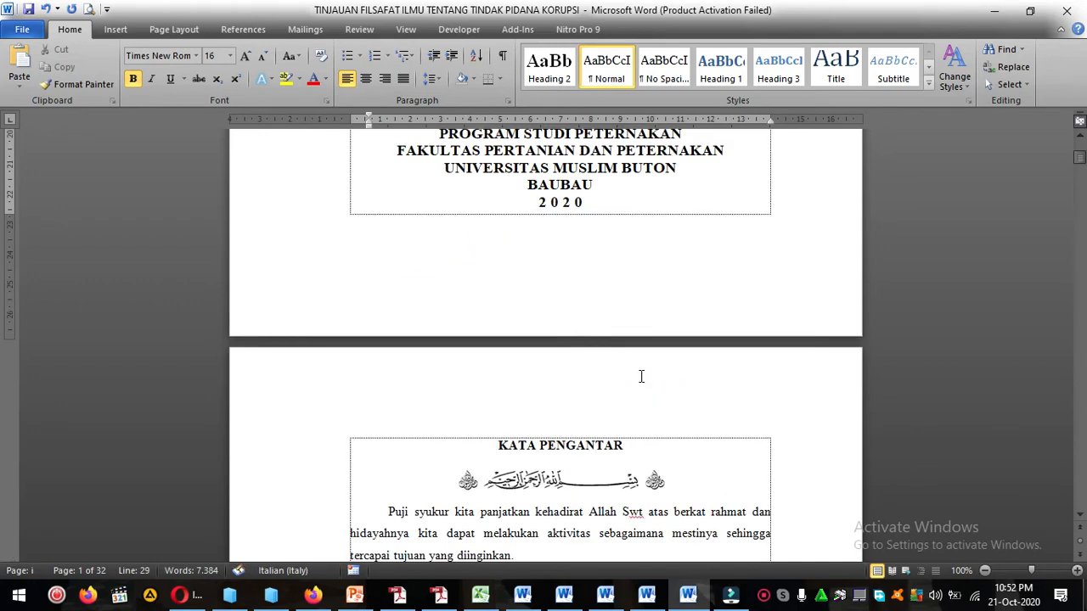
scroll(641, 376, down, 8)
click(641, 376)
scroll(641, 376, down, 6)
scroll(641, 376, up, 10)
click(489, 254)
scroll(682, 357, down, 3)
scroll(682, 357, down, 3)
shift+click(735, 358)
right_click(567, 145)
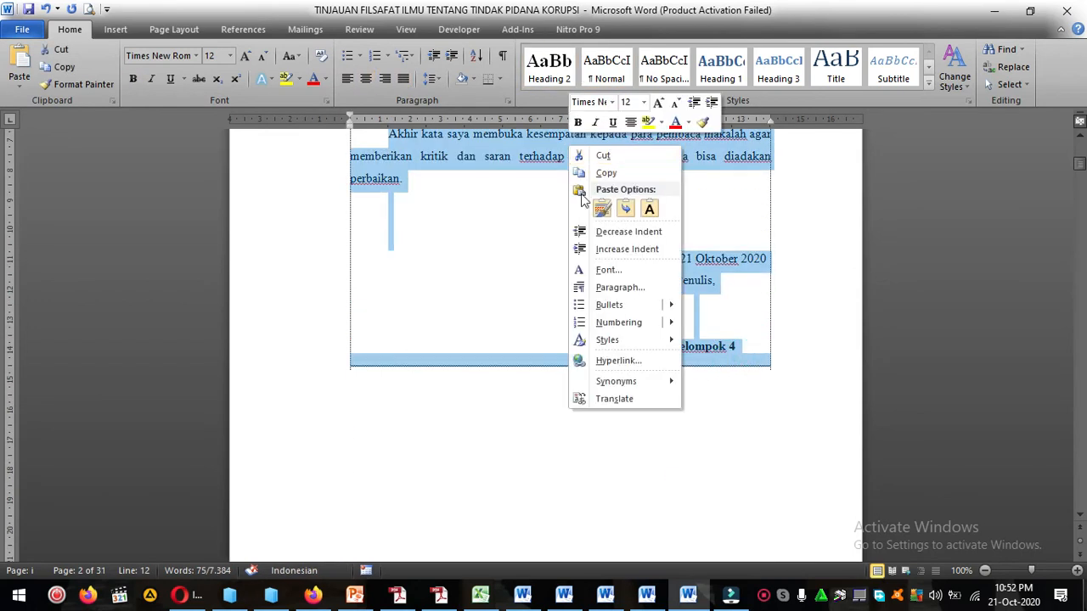
click(618, 287)
click(325, 277)
click(324, 293)
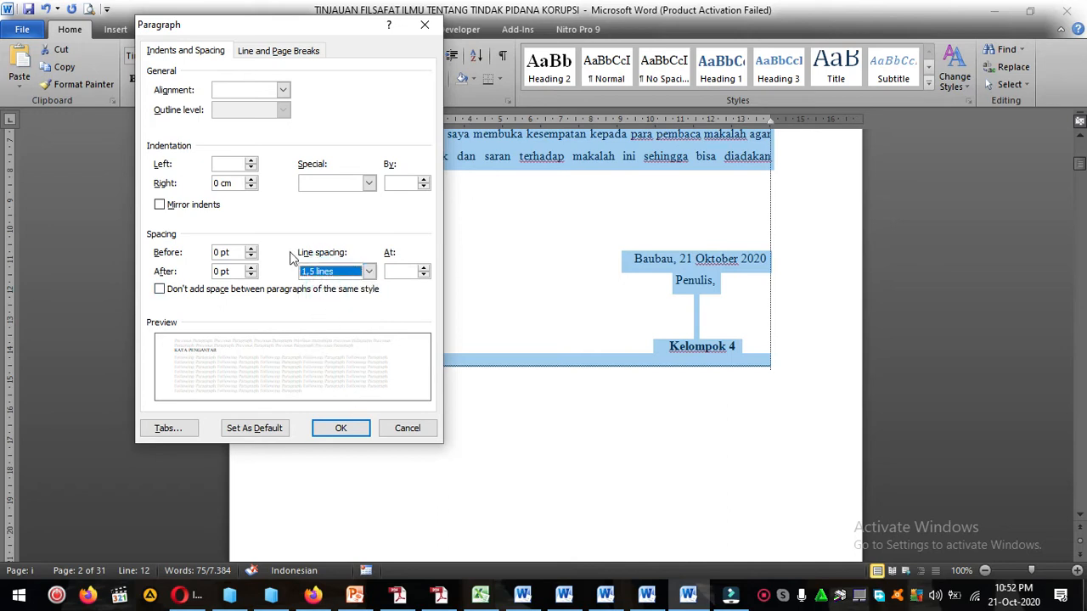
click(349, 429)
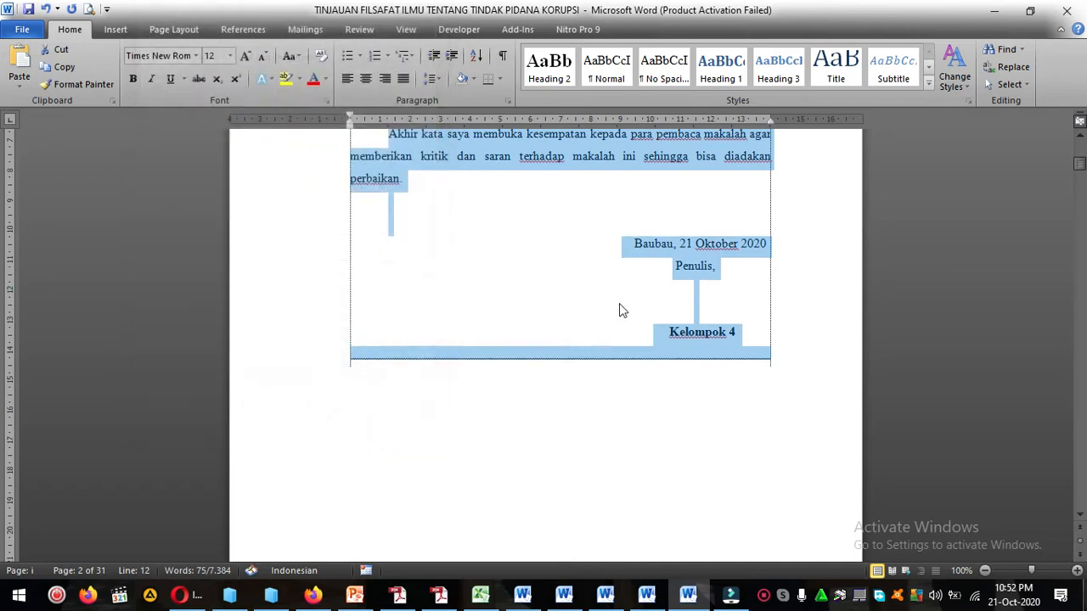
click(620, 296)
Insert a blank line beneath the KATA PENGANTAR title and another beneath the bismillah calligraphy.
scroll(620, 296, up, 5)
click(669, 262)
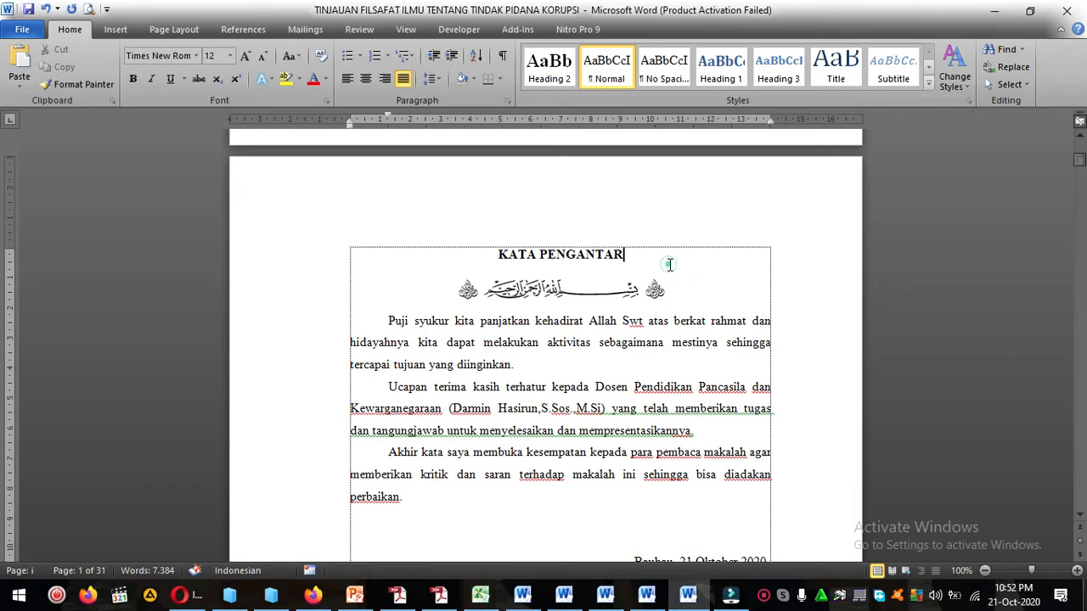
key(Return)
click(691, 330)
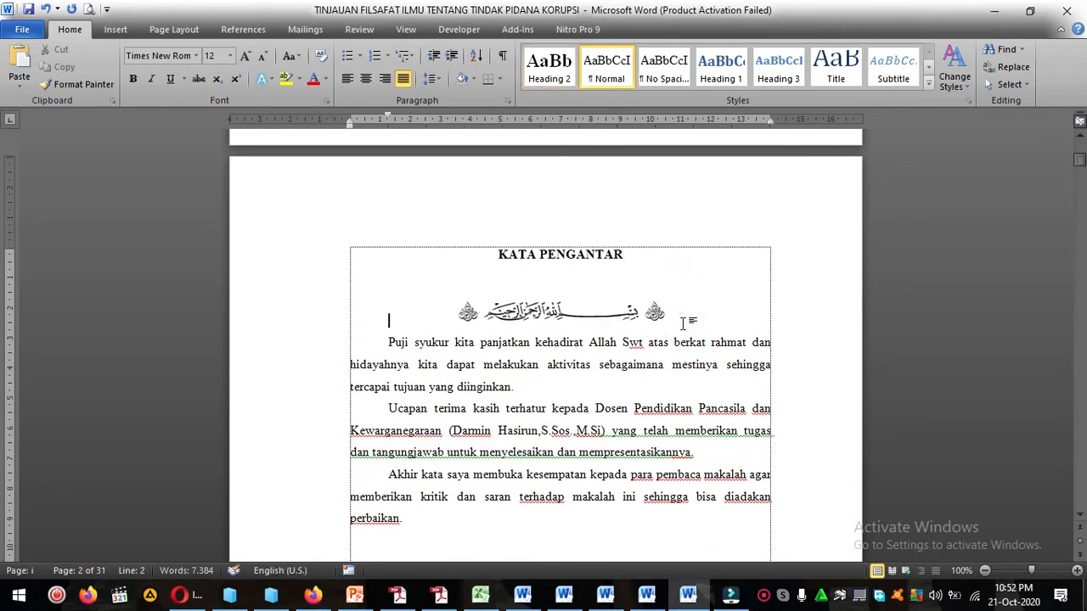
key(Return)
Examine the layout and page numbering from the cover page through the preface to the DAFTAR ISI page.
scroll(684, 333, down, 1)
click(559, 246)
click(576, 276)
scroll(583, 291, down, 1)
scroll(594, 317, down, 10)
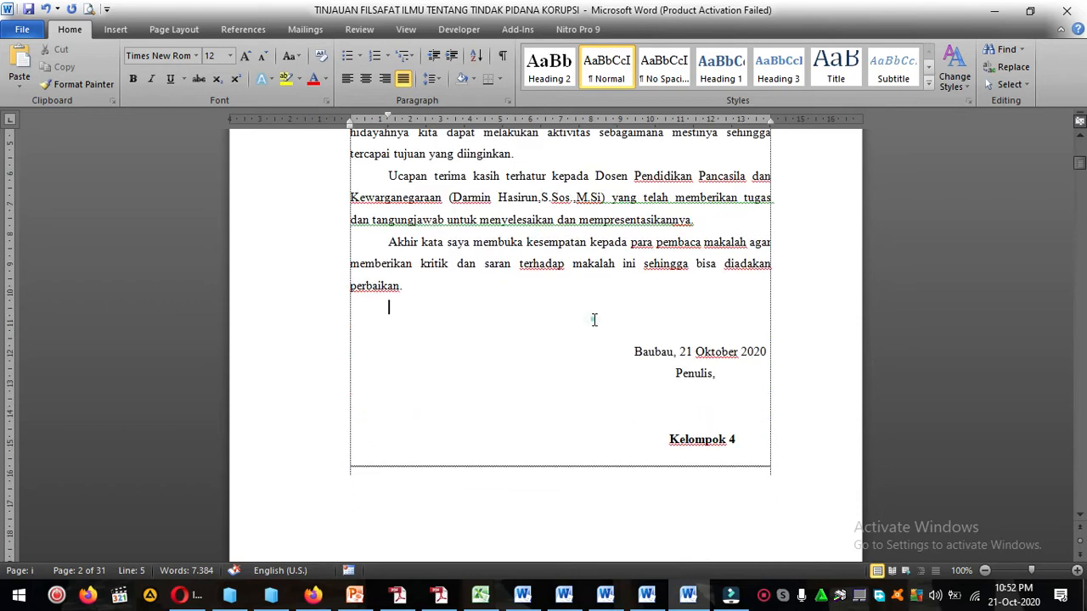
scroll(594, 320, up, 15)
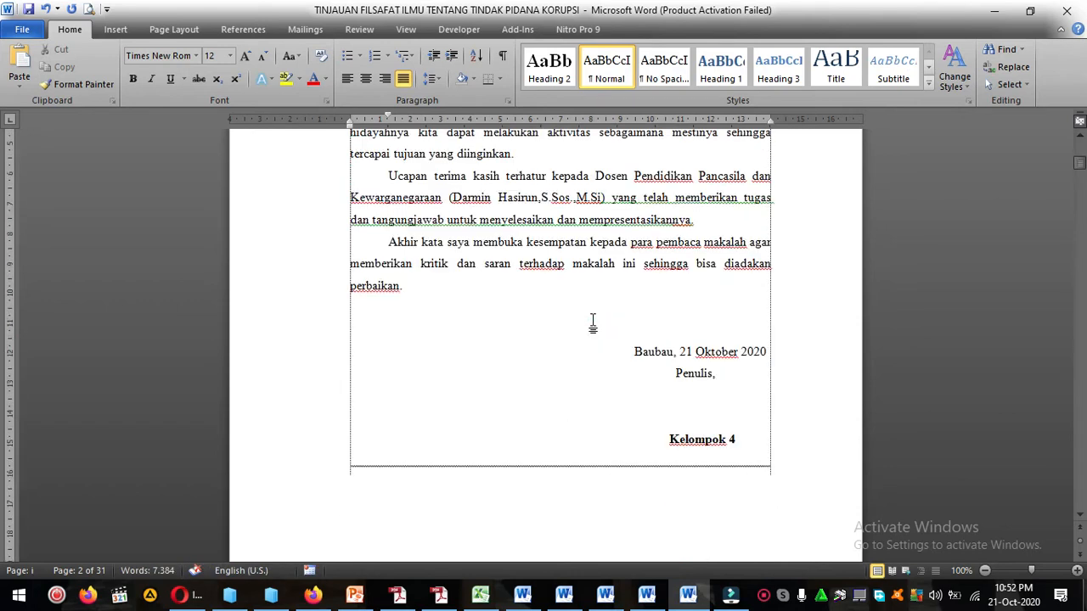
click(610, 331)
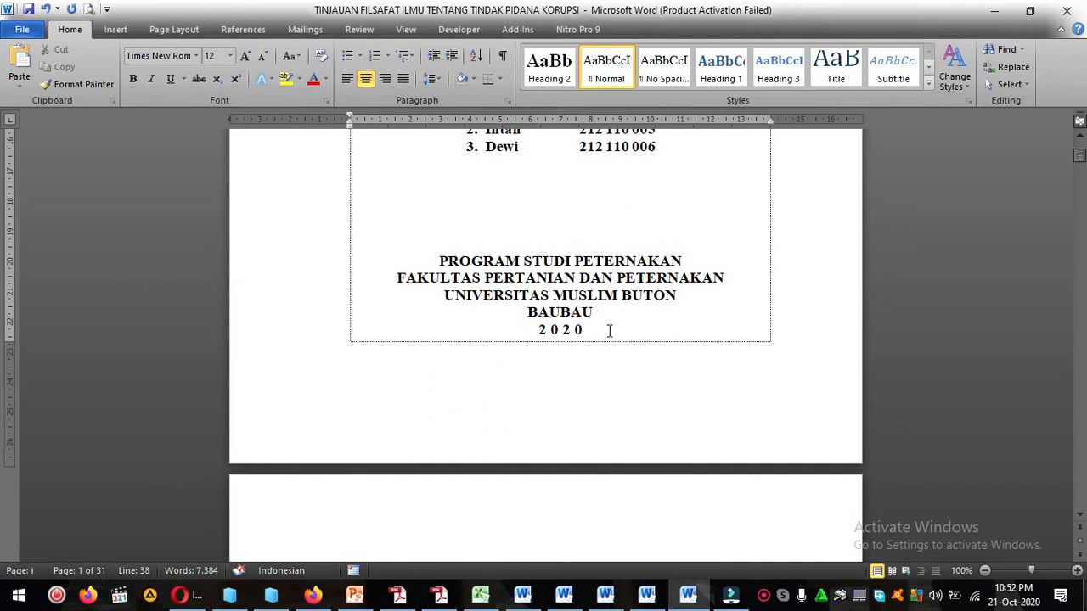
scroll(573, 328, up, 10)
scroll(582, 364, down, 10)
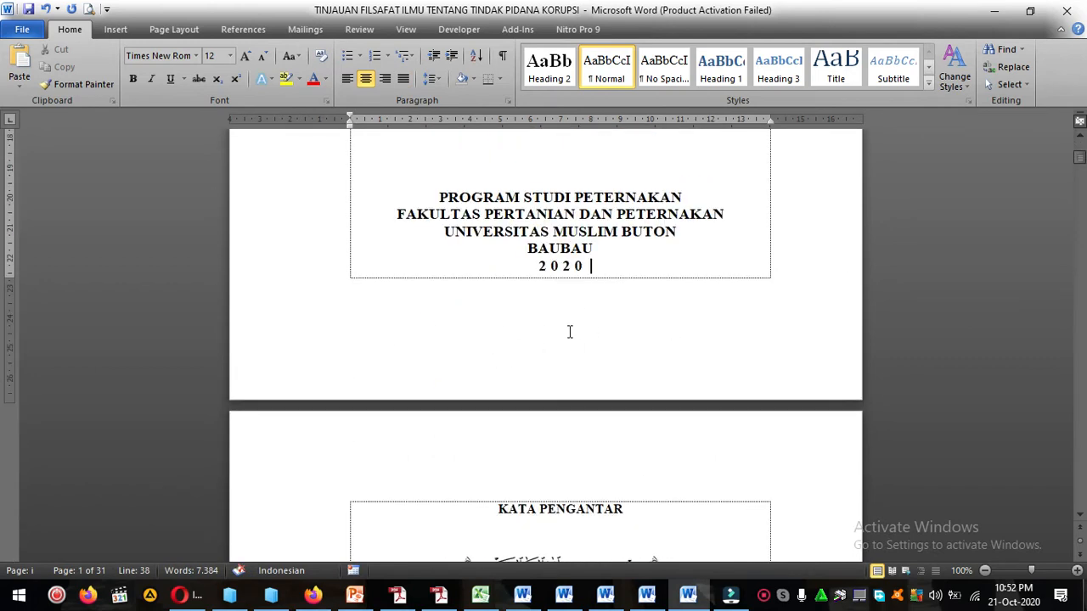
scroll(614, 347, down, 2)
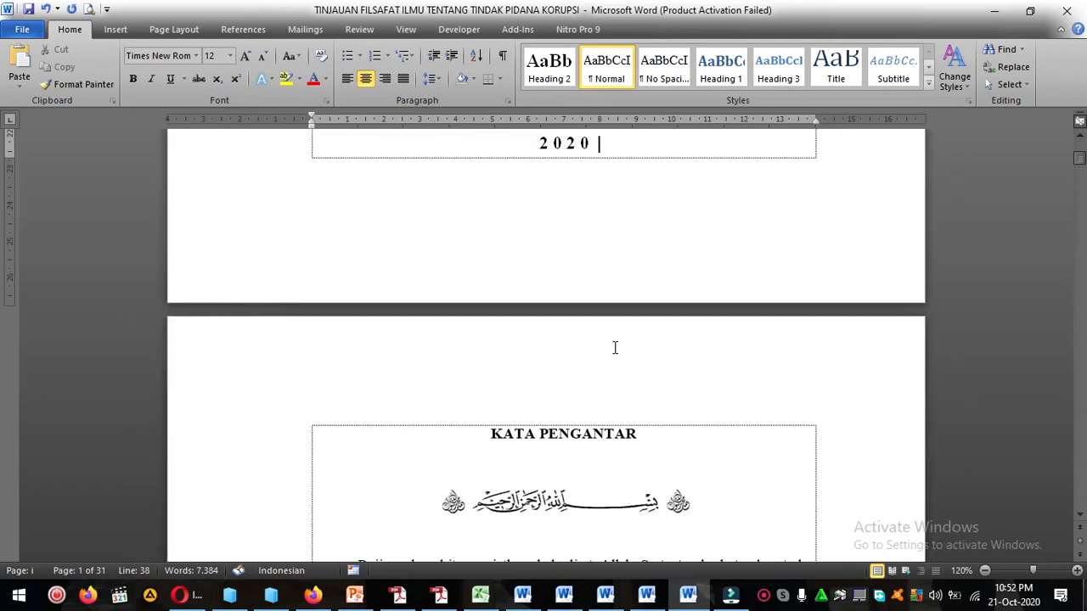
ctrl+scroll(614, 347, up, 2)
scroll(596, 380, down, 15)
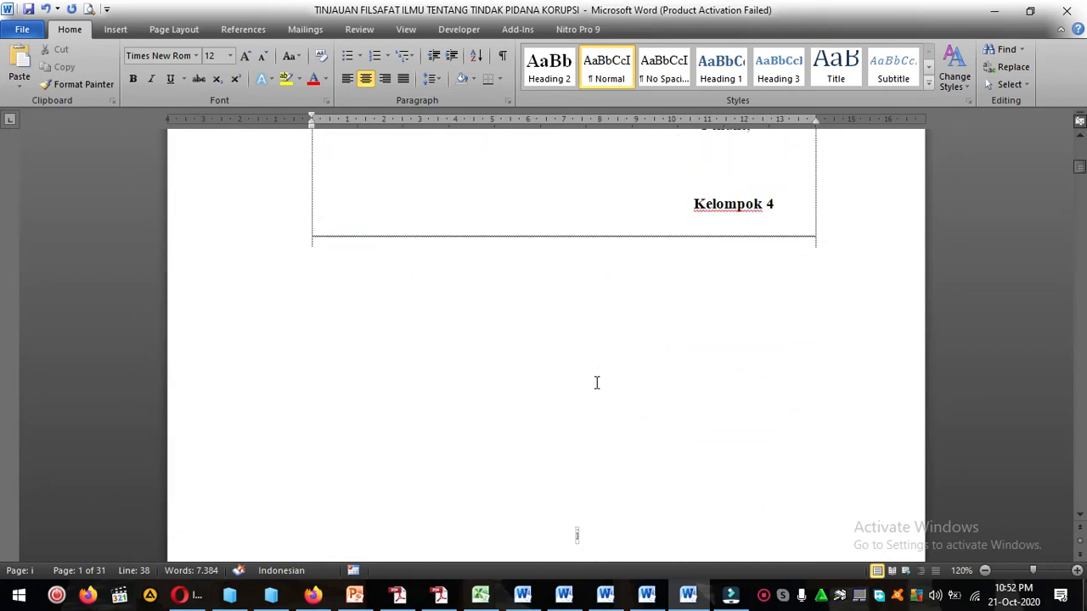
scroll(583, 408, up, 15)
scroll(586, 396, down, 18)
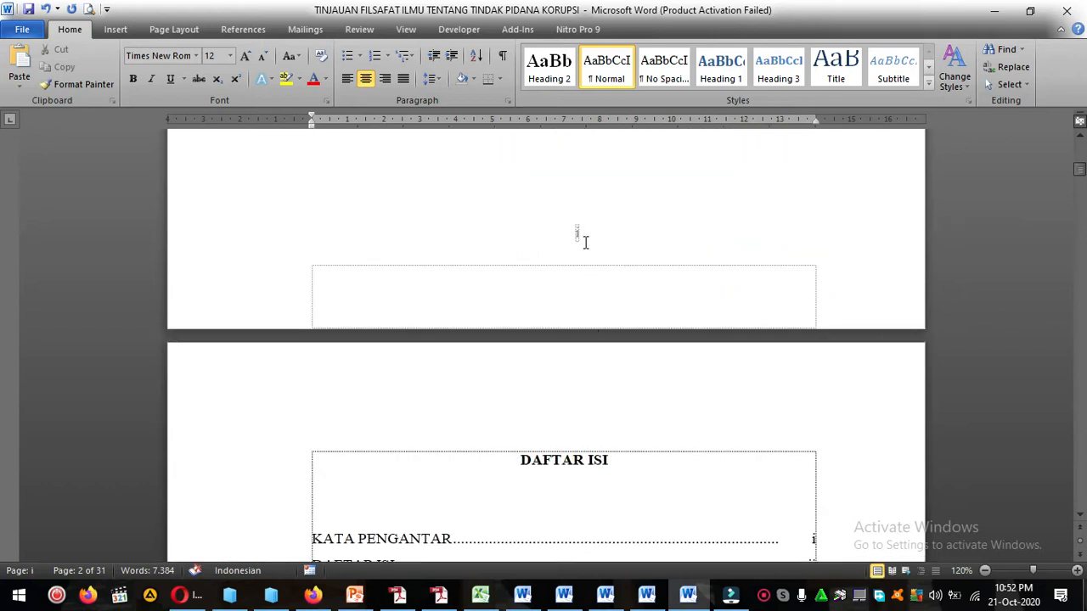
scroll(599, 244, up, 10)
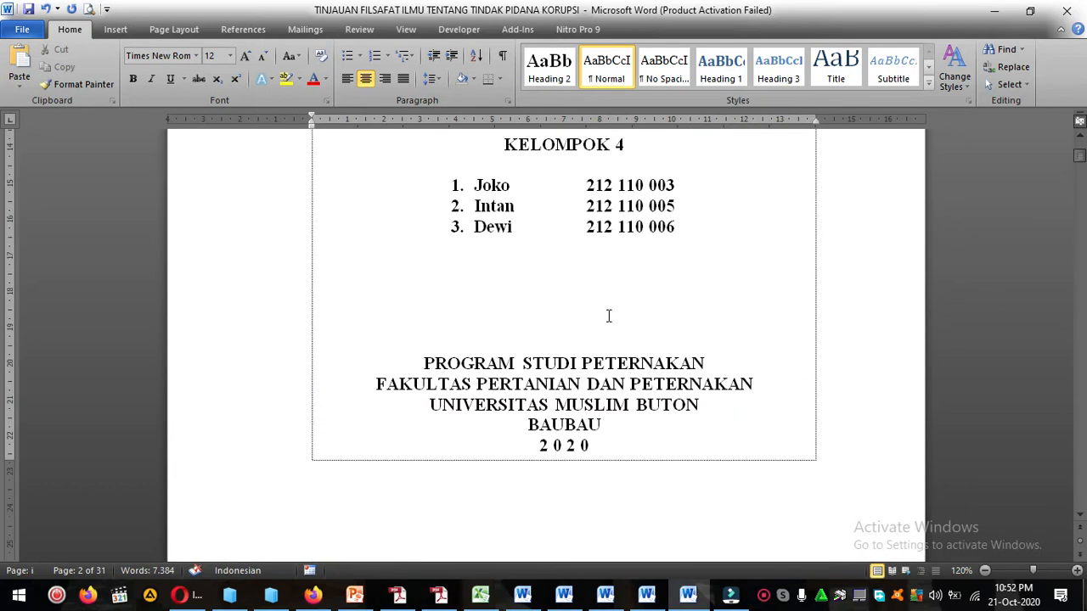
Insert a Next Page section break after the year 2020 at the end of the cover page.
click(585, 447)
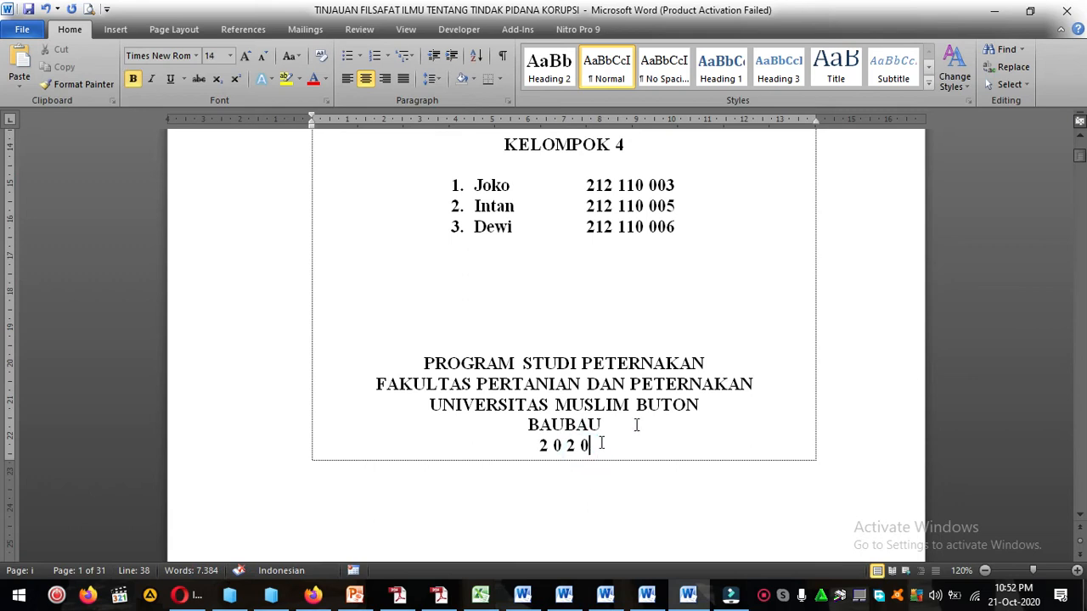
click(585, 455)
click(594, 443)
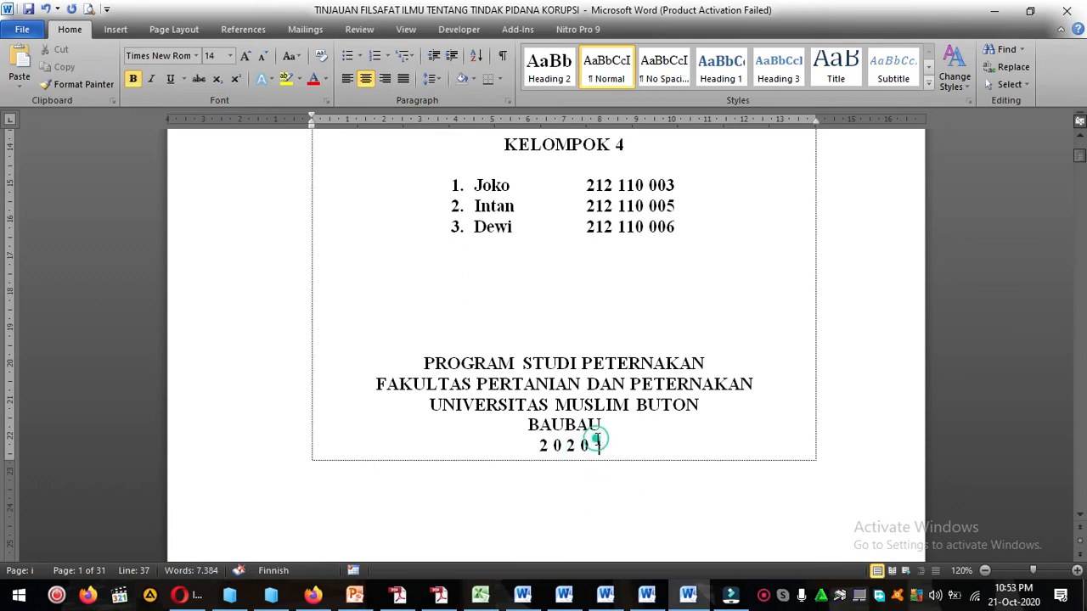
click(595, 447)
click(594, 446)
scroll(523, 266, up, 5)
scroll(524, 340, down, 7)
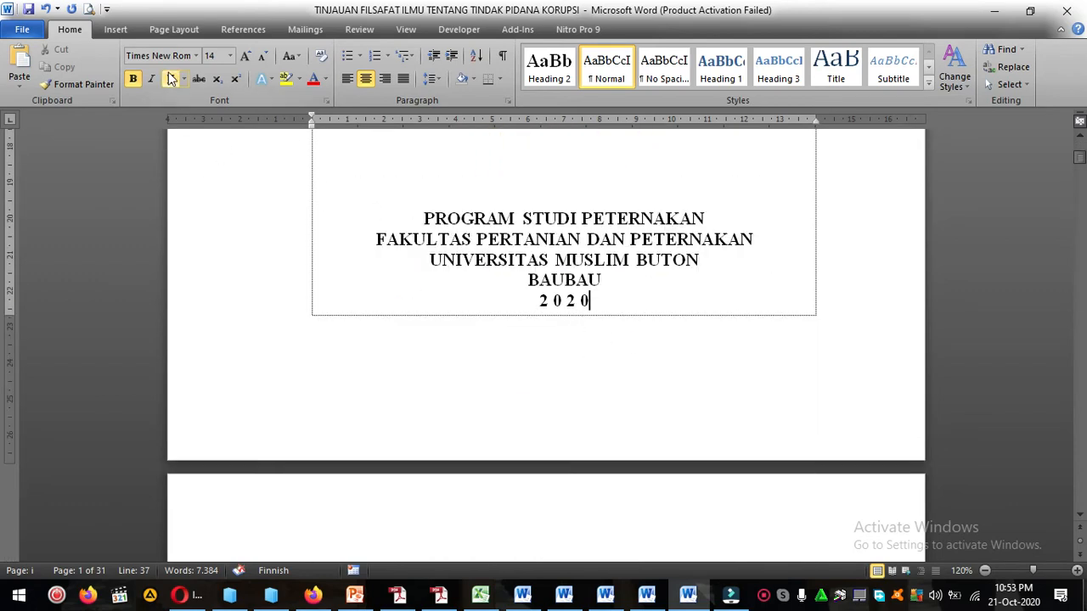
click(183, 29)
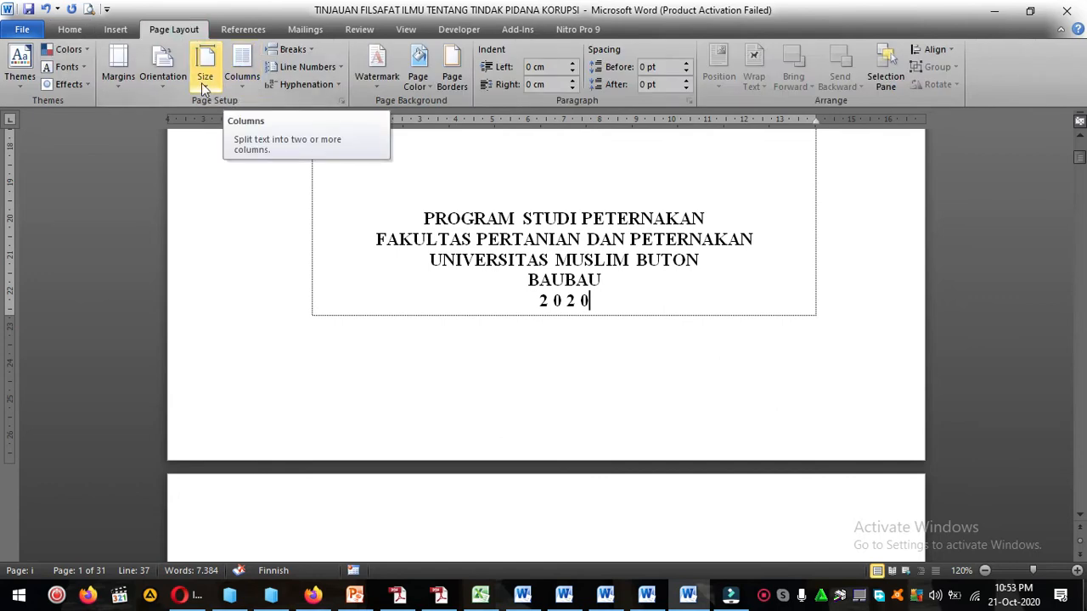
click(298, 49)
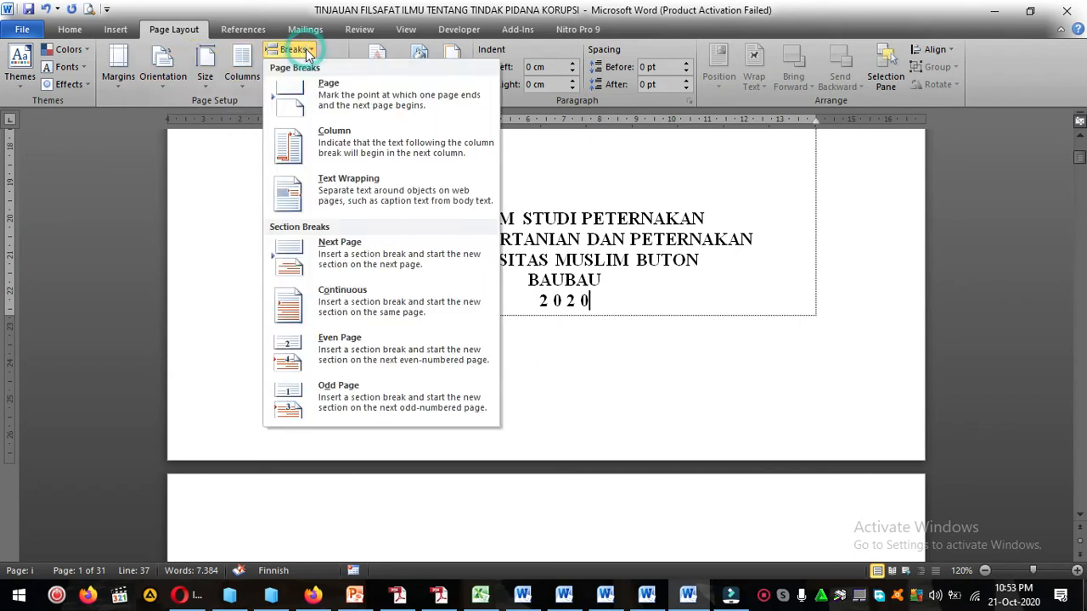
click(389, 268)
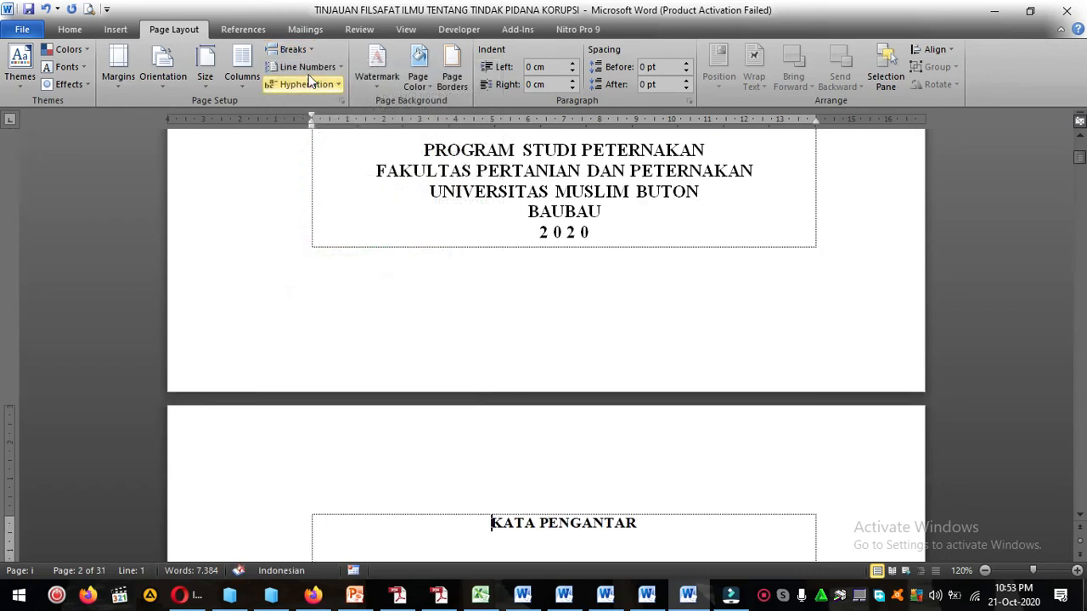
Try inserting a second Next Page section break after the cover page's year.
click(307, 48)
click(603, 240)
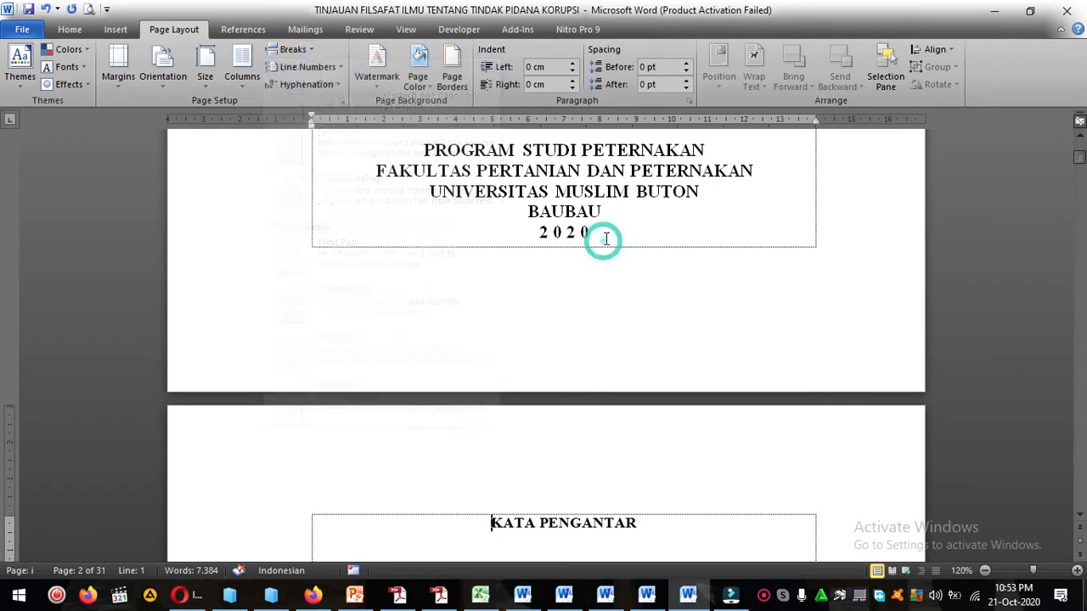
click(606, 238)
scroll(606, 238, up, 3)
scroll(605, 239, down, 2)
click(597, 310)
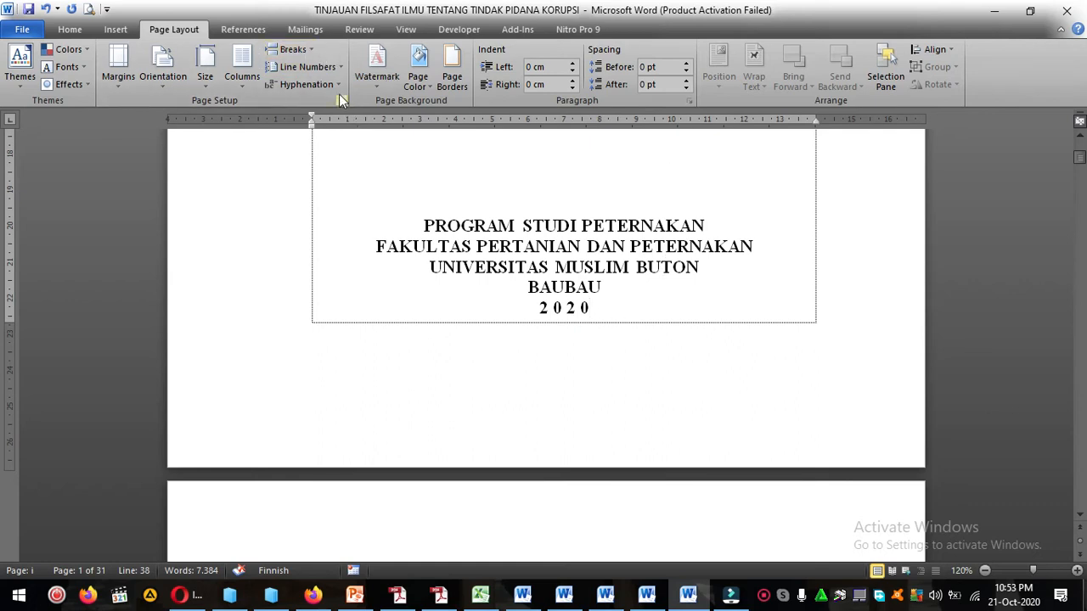
click(314, 50)
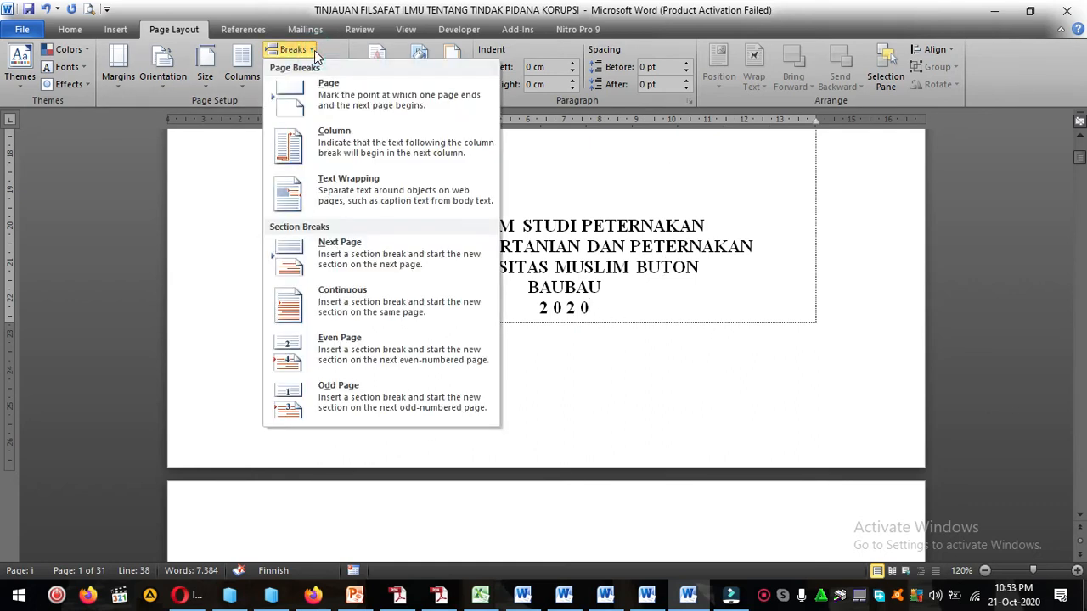
click(308, 53)
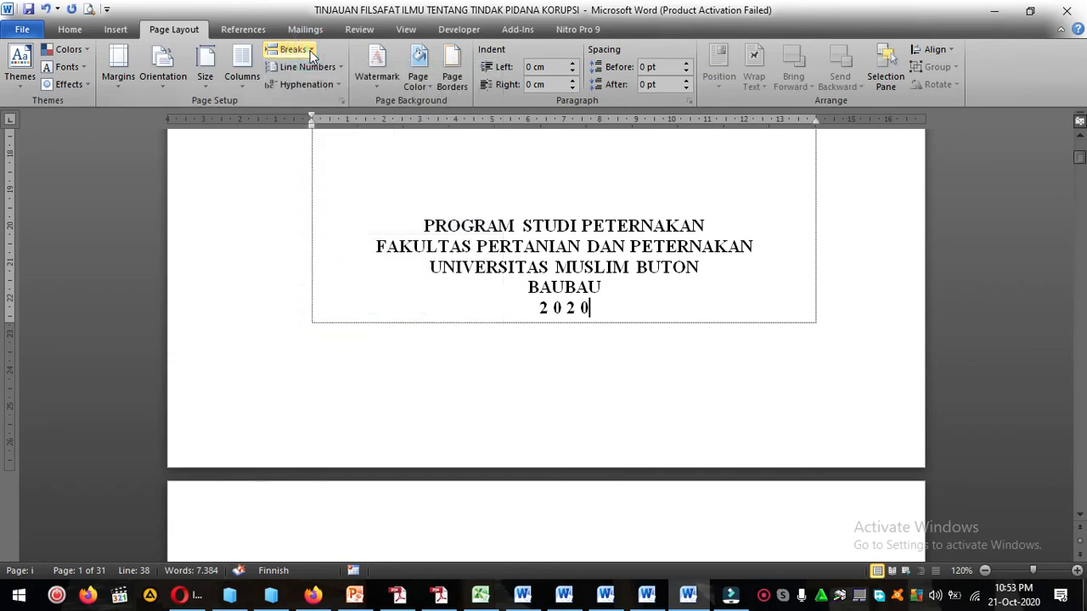
click(301, 52)
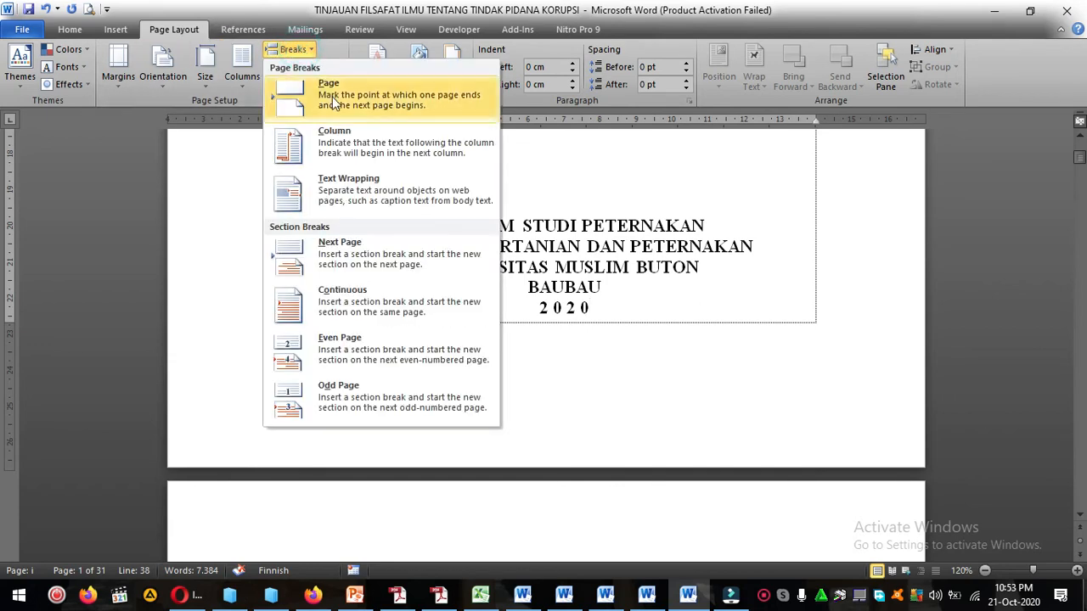
click(380, 252)
scroll(536, 367, down, 1)
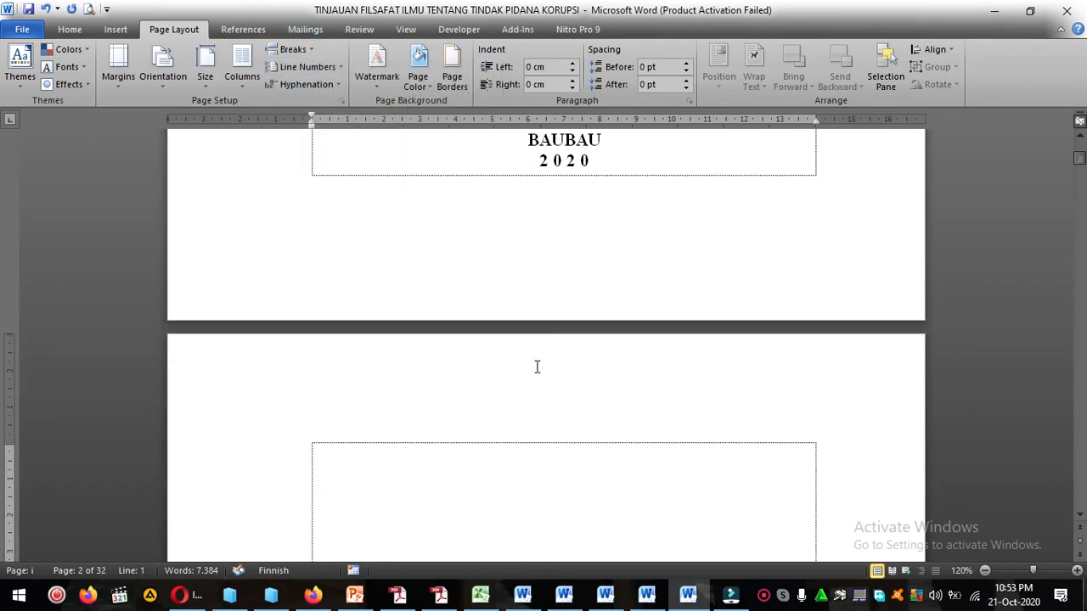
Delete the page number from the preface page's Section 2 footer and return to the document body.
scroll(536, 367, down, 12)
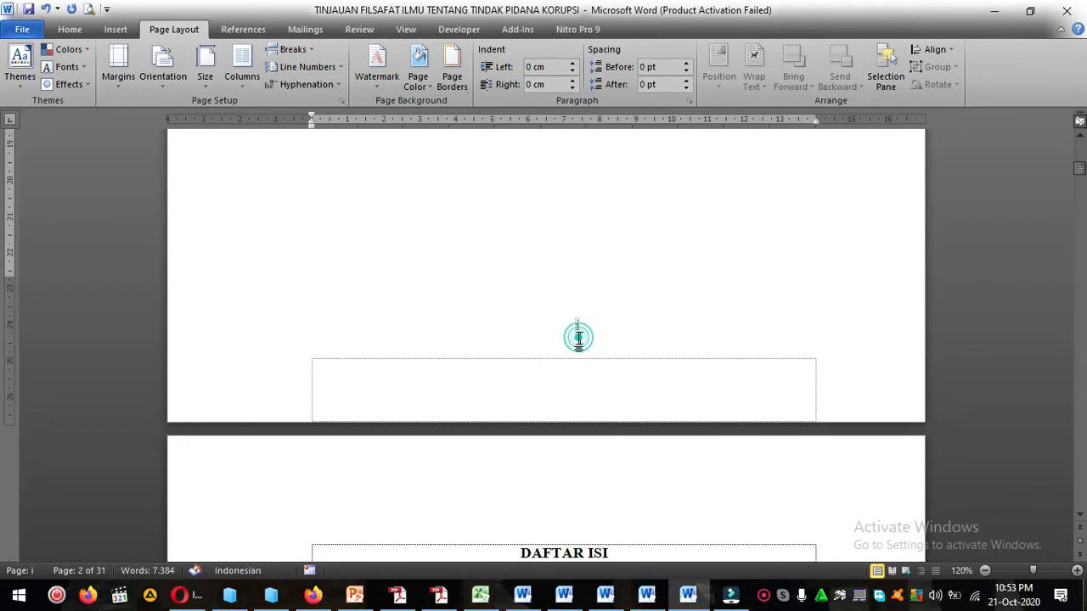
click(578, 337)
double_click(575, 445)
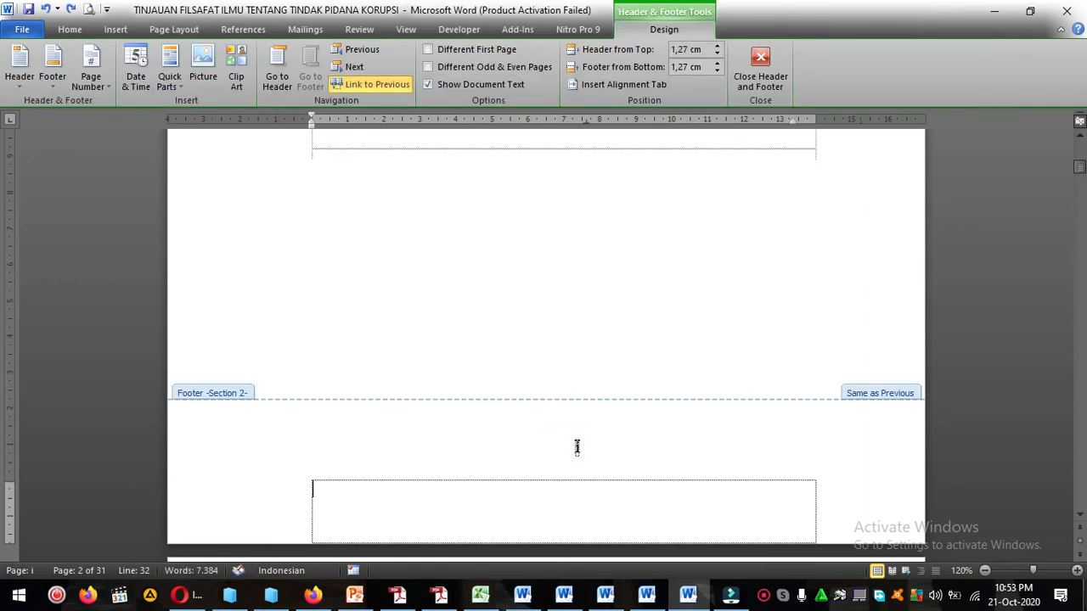
click(576, 448)
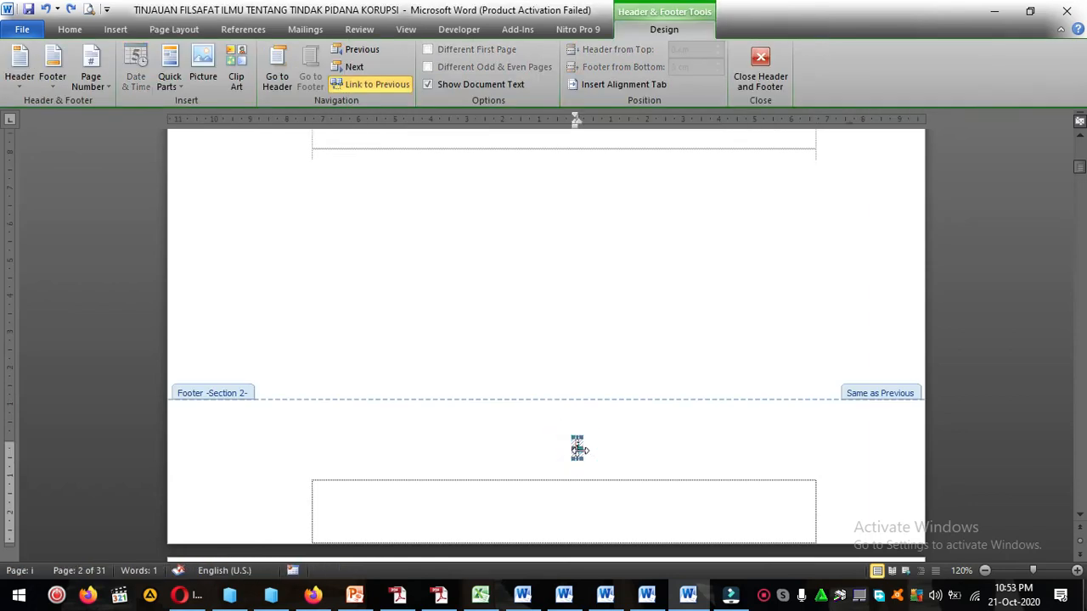
key(Delete)
double_click(569, 294)
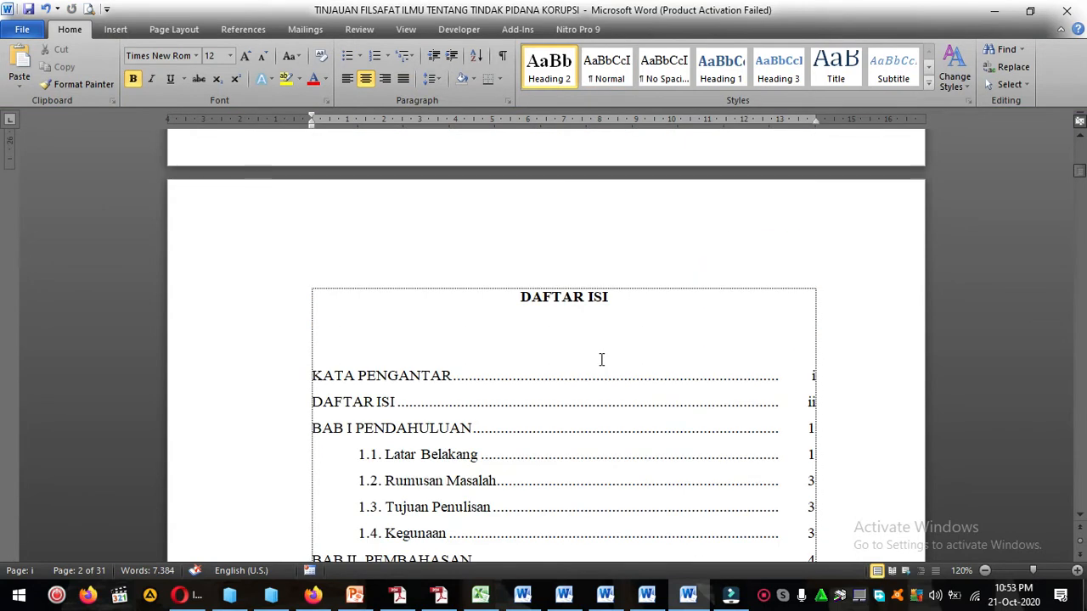
Apply the i, ii, iii page number format to the preface section, starting at i.
click(596, 349)
scroll(579, 360, down, 5)
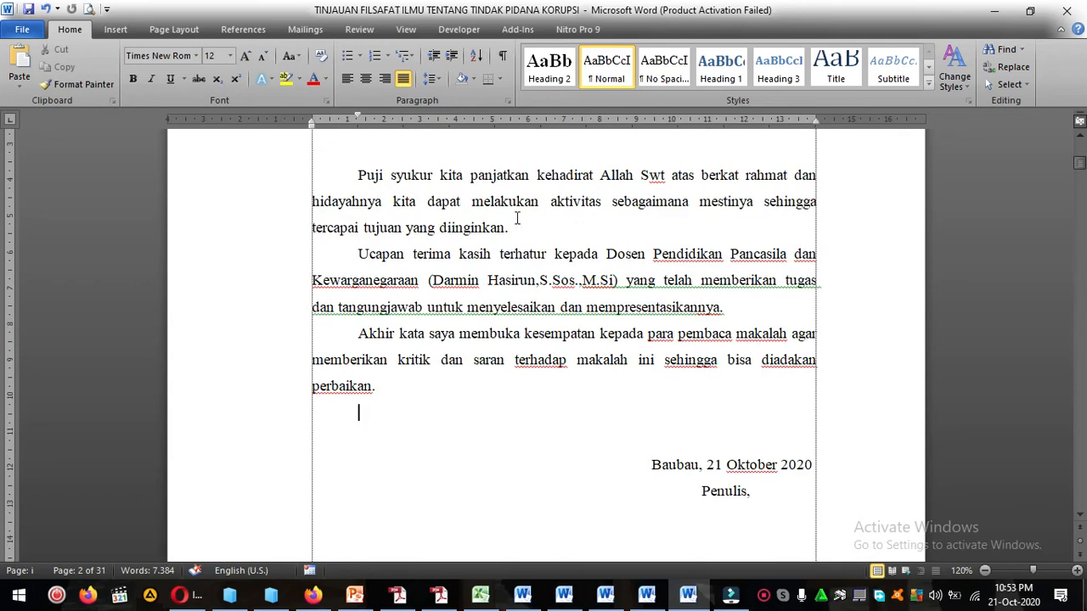
click(116, 30)
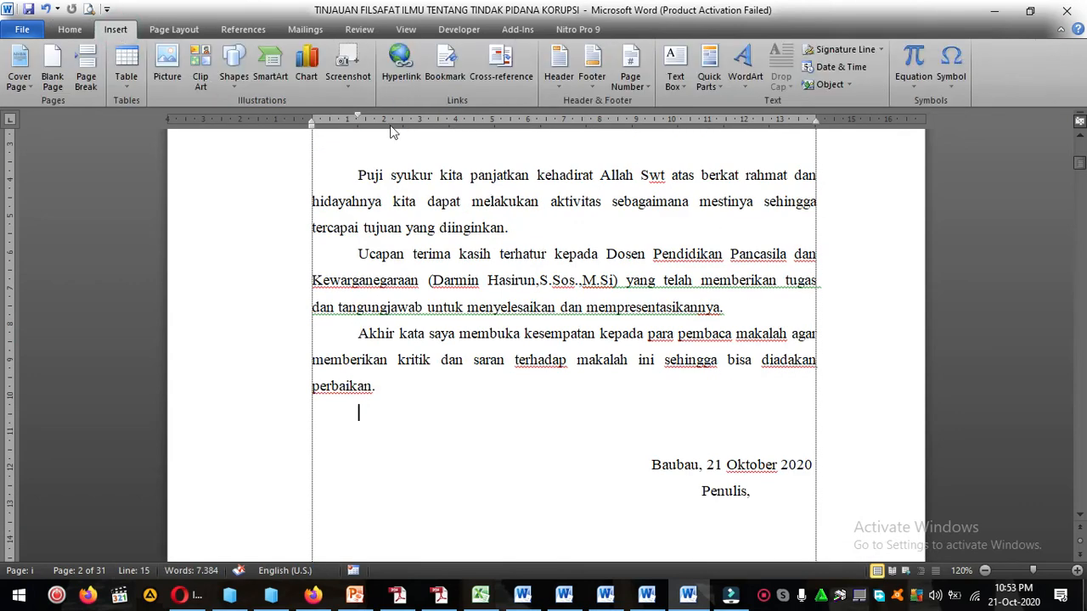
click(645, 86)
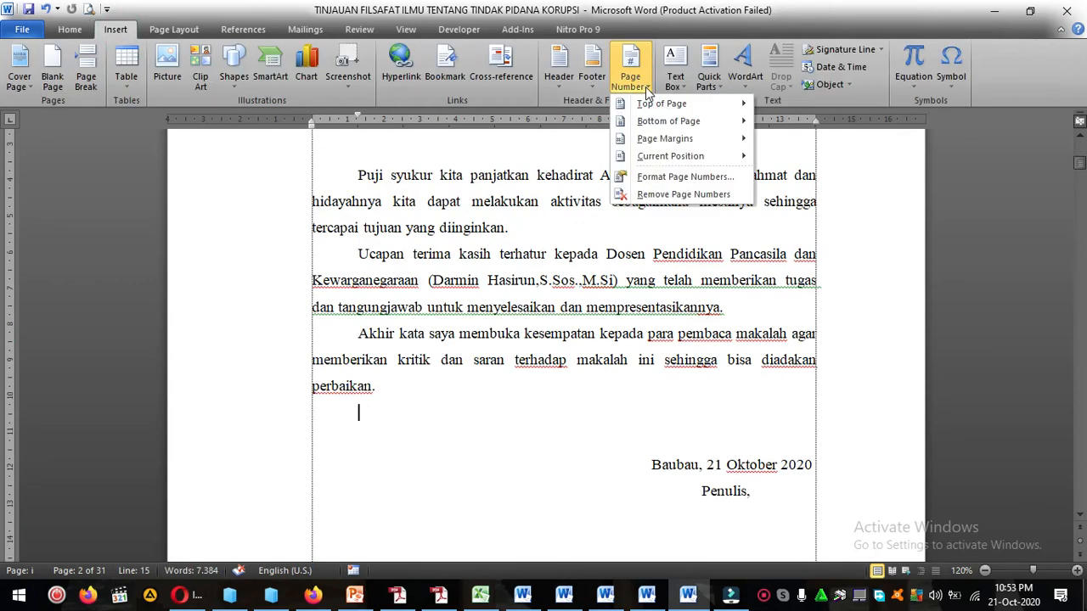
click(670, 184)
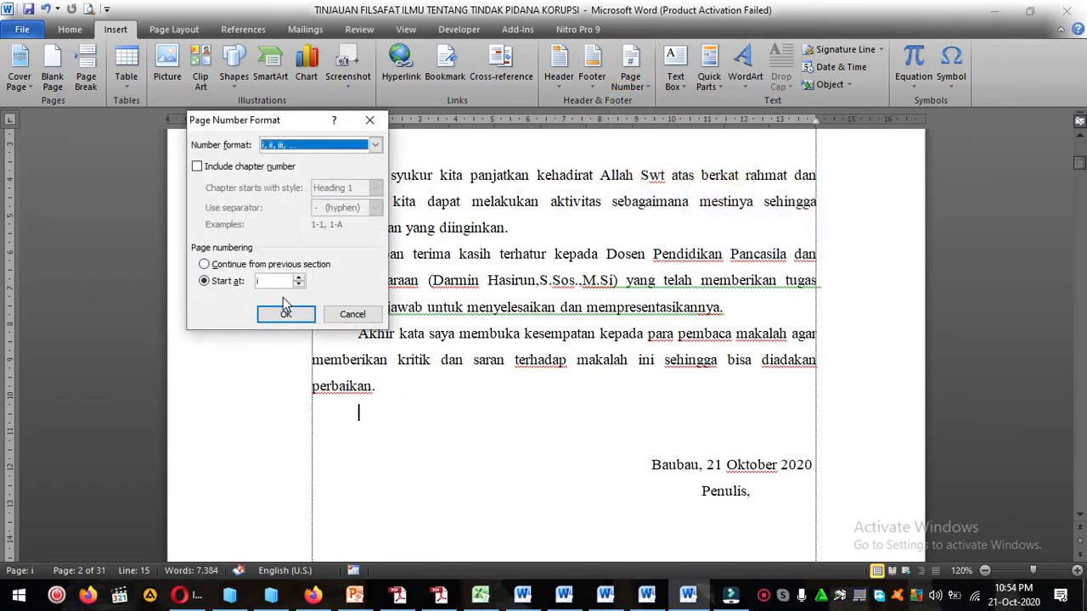
click(288, 315)
Insert a Plain Number 2 page number at the bottom of the preface page and return to the document body.
scroll(606, 368, down, 5)
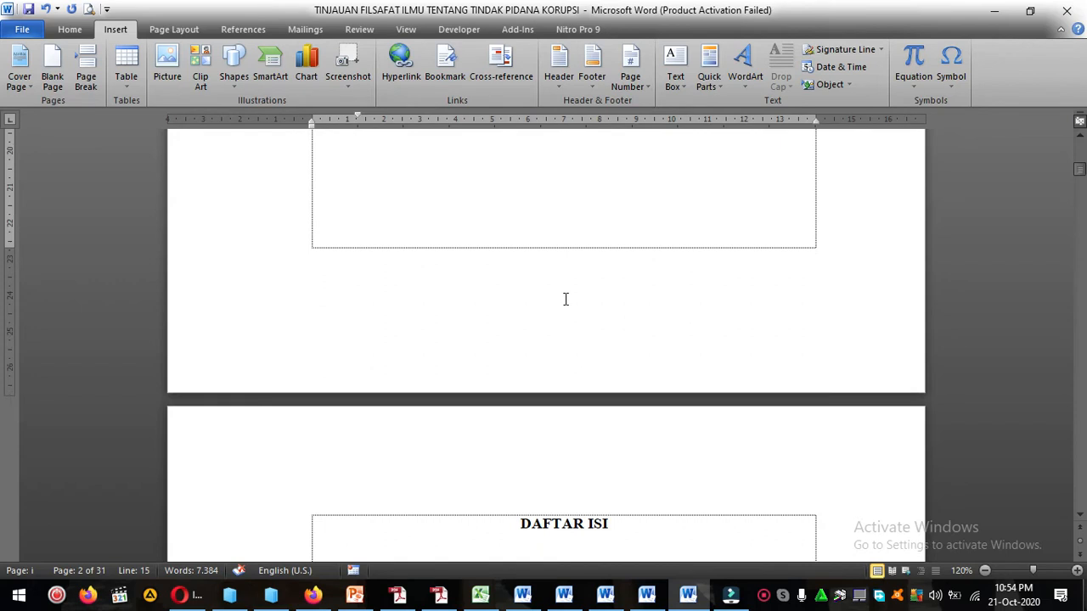
click(630, 75)
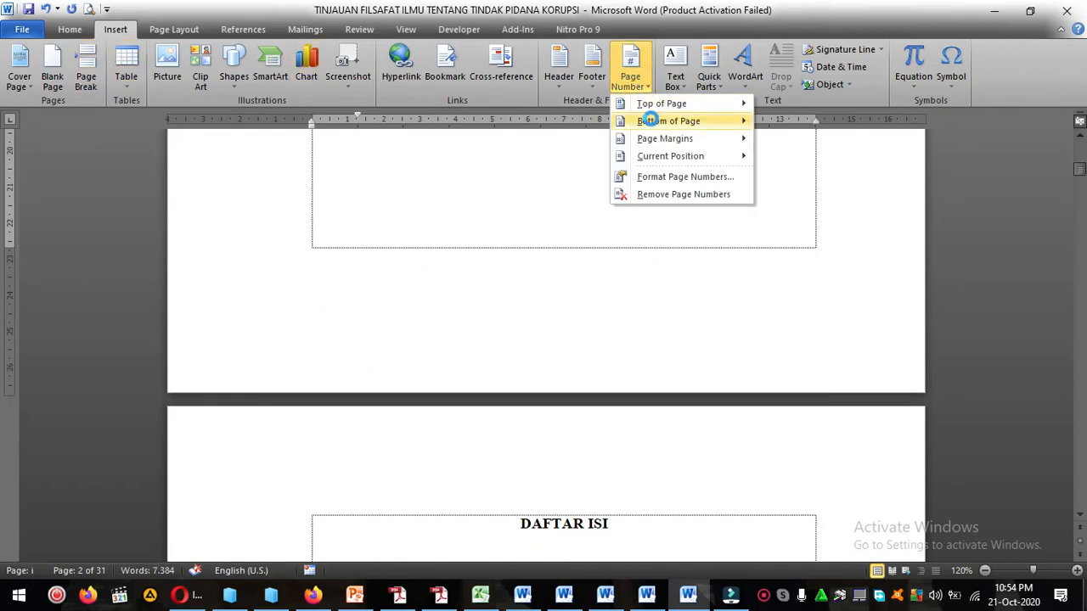
mouse_move(654, 124)
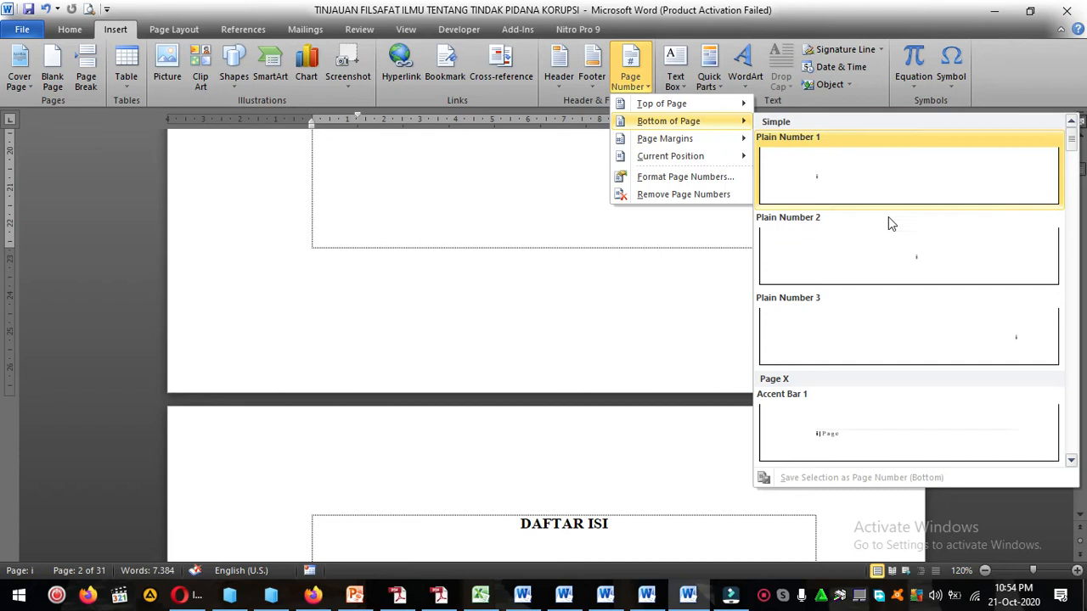
click(921, 271)
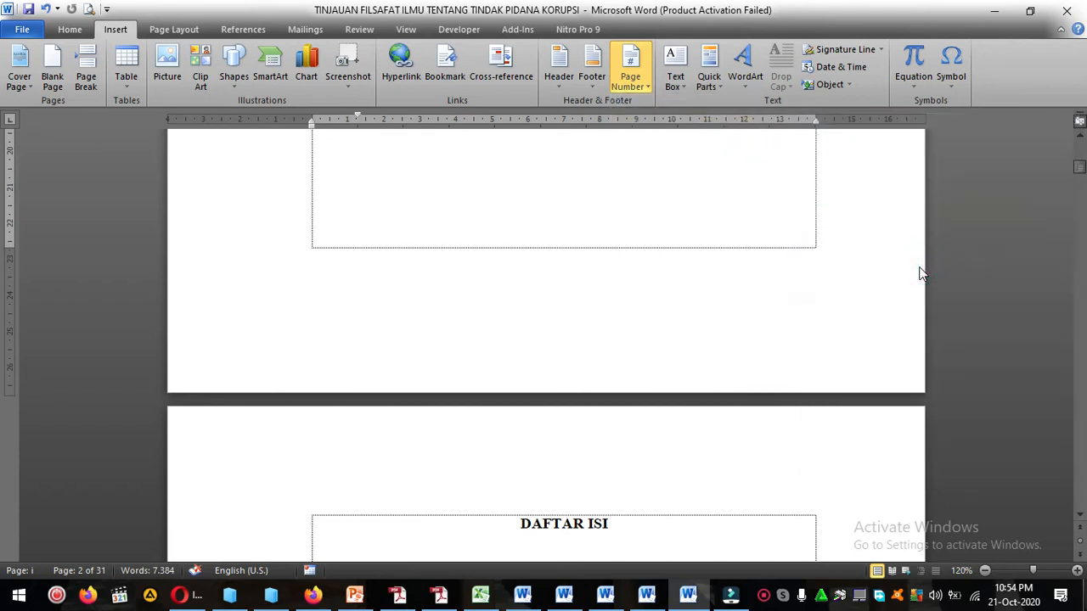
double_click(655, 318)
Examine the footer page numbering from the cover page through the preface to the DAFTAR ISI page.
scroll(656, 308, down, 5)
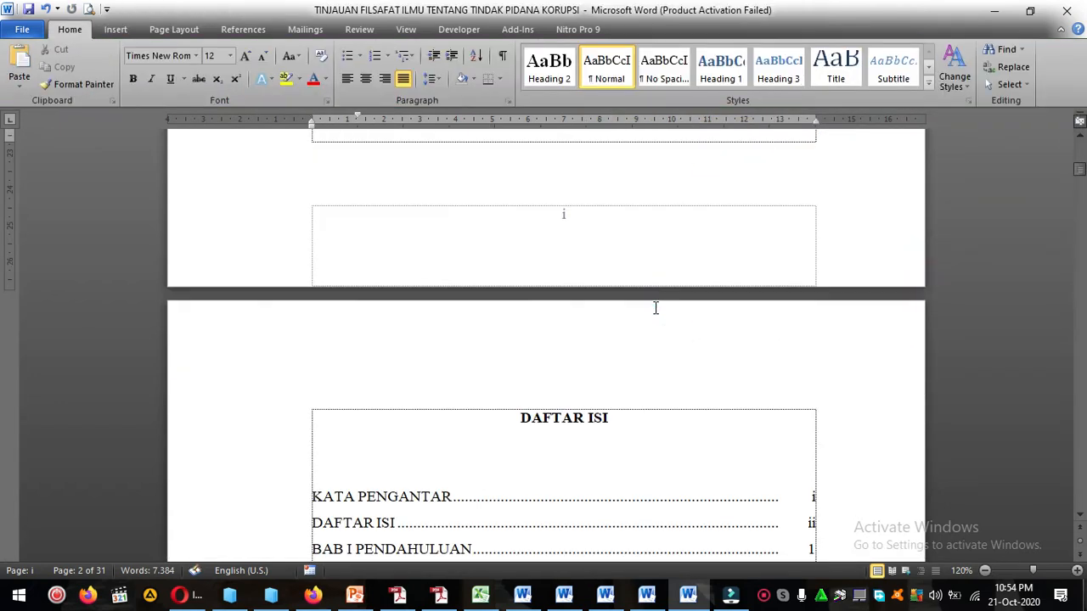
scroll(655, 308, up, 15)
scroll(653, 309, down, 5)
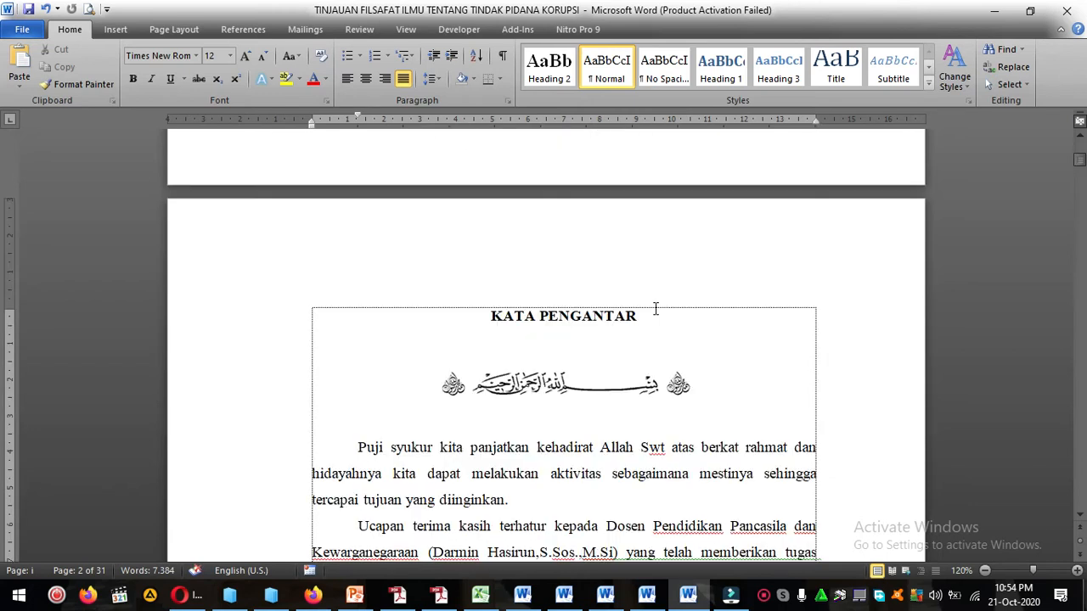
scroll(607, 423, up, 5)
scroll(534, 483, down, 15)
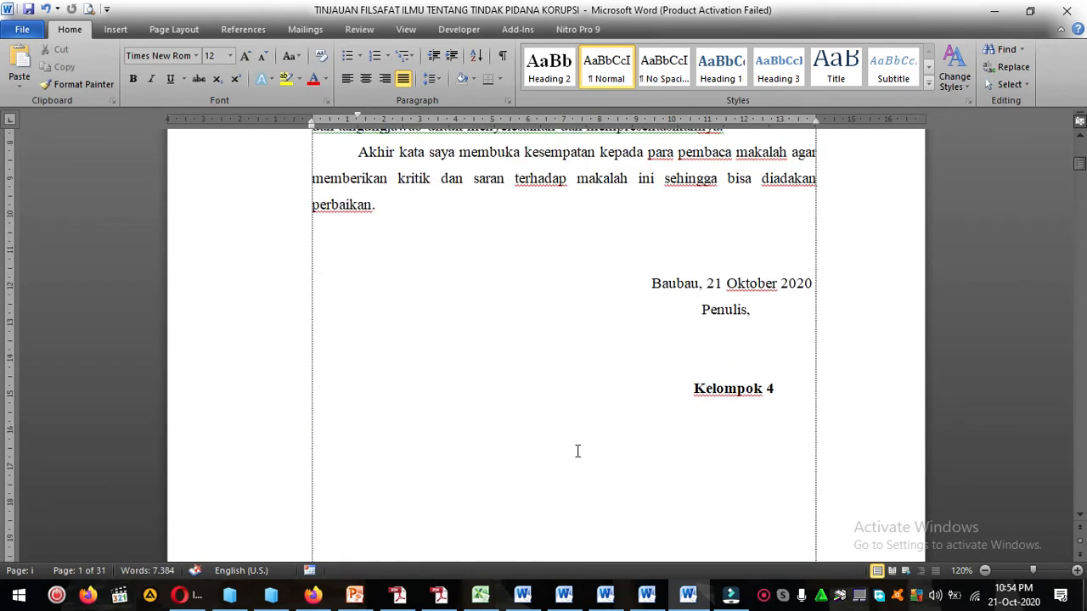
scroll(577, 326, down, 1)
scroll(575, 325, down, 8)
scroll(578, 357, down, 4)
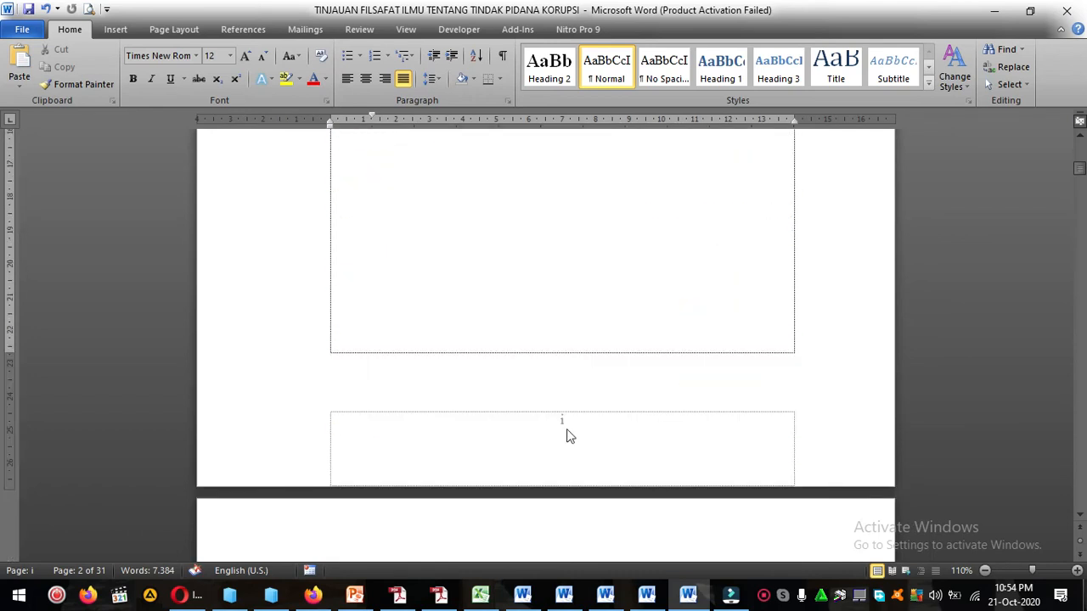
scroll(597, 425, down, 2)
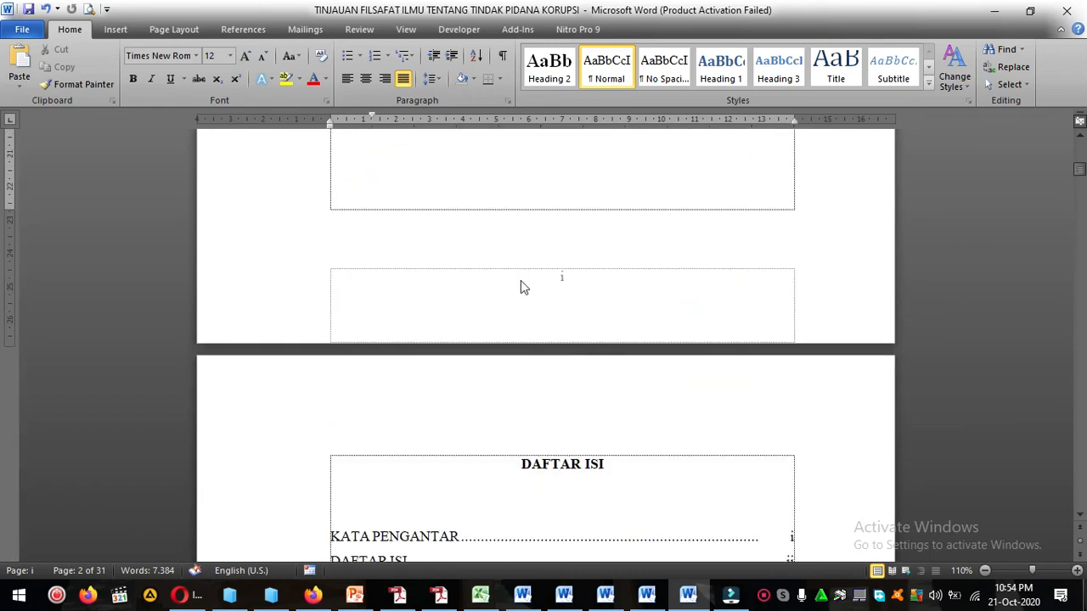
scroll(567, 305, down, 2)
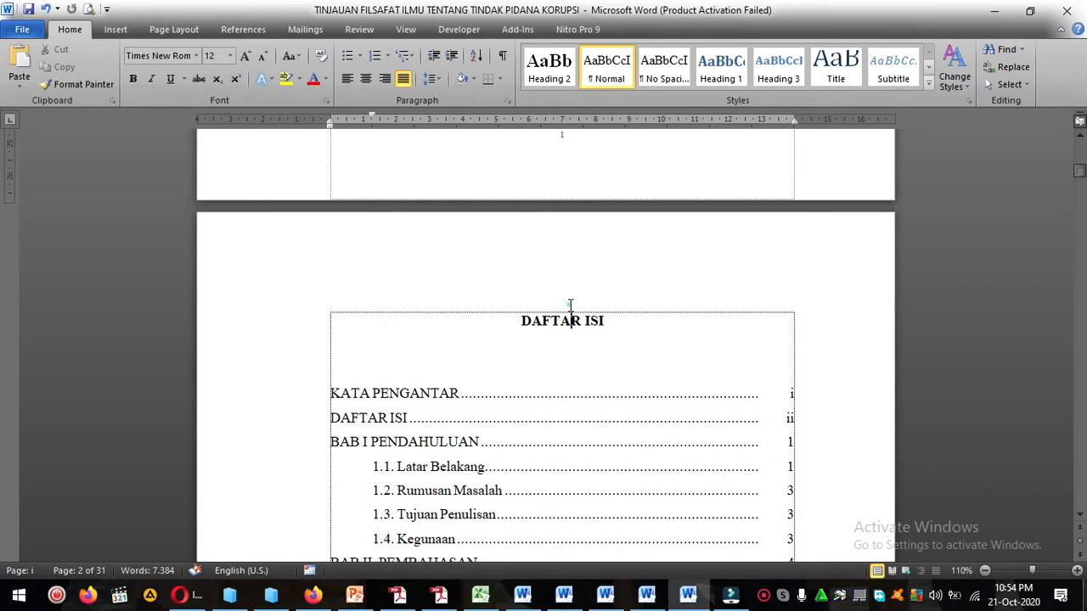
click(571, 305)
scroll(570, 305, up, 15)
scroll(573, 304, up, 15)
Review the cover page from its title to the year, and the KATA PENGANTAR page through its three body paragraphs.
drag(348, 253, 710, 275)
click(713, 291)
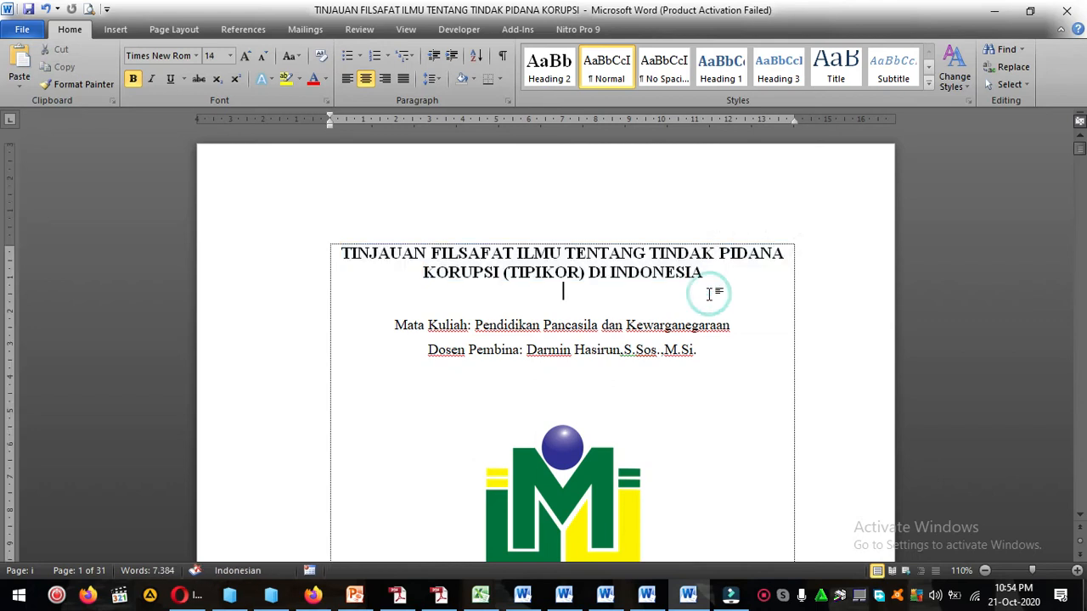
scroll(710, 295, down, 3)
scroll(711, 294, down, 3)
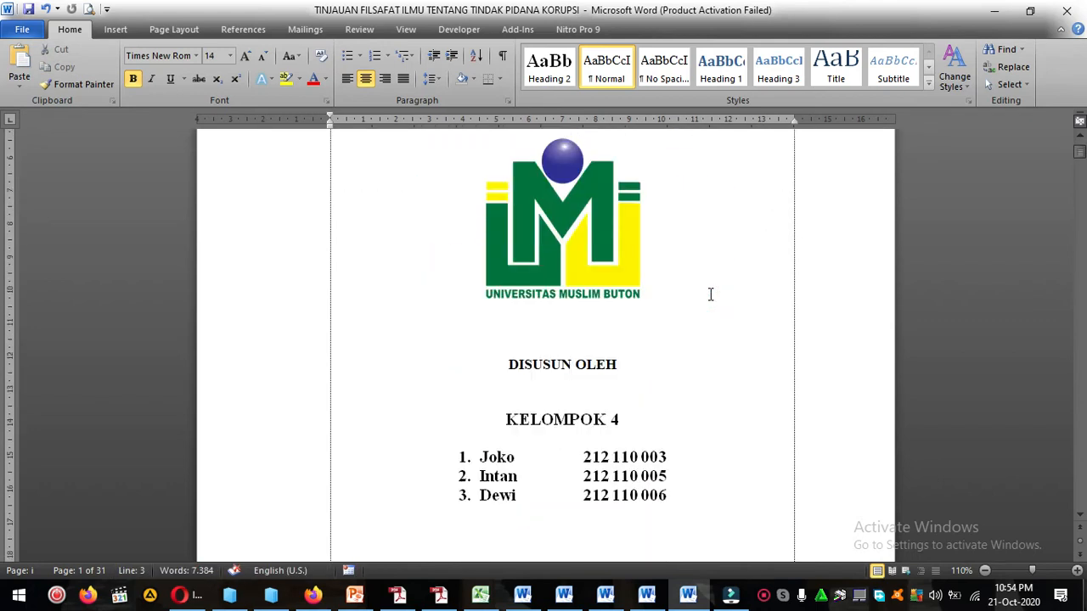
scroll(710, 294, down, 15)
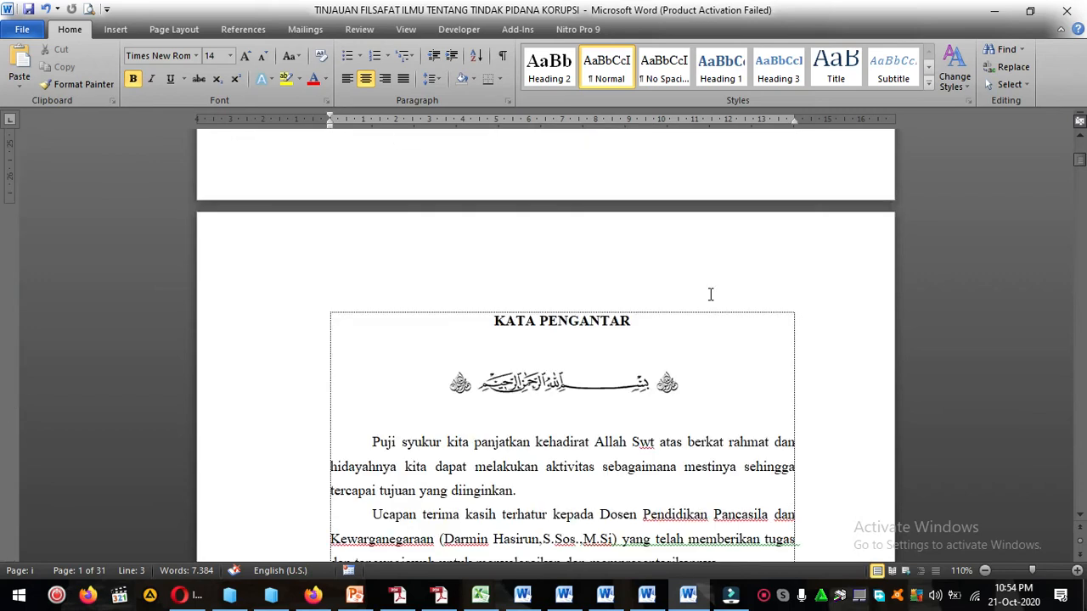
click(701, 285)
scroll(701, 286, down, 1)
click(701, 286)
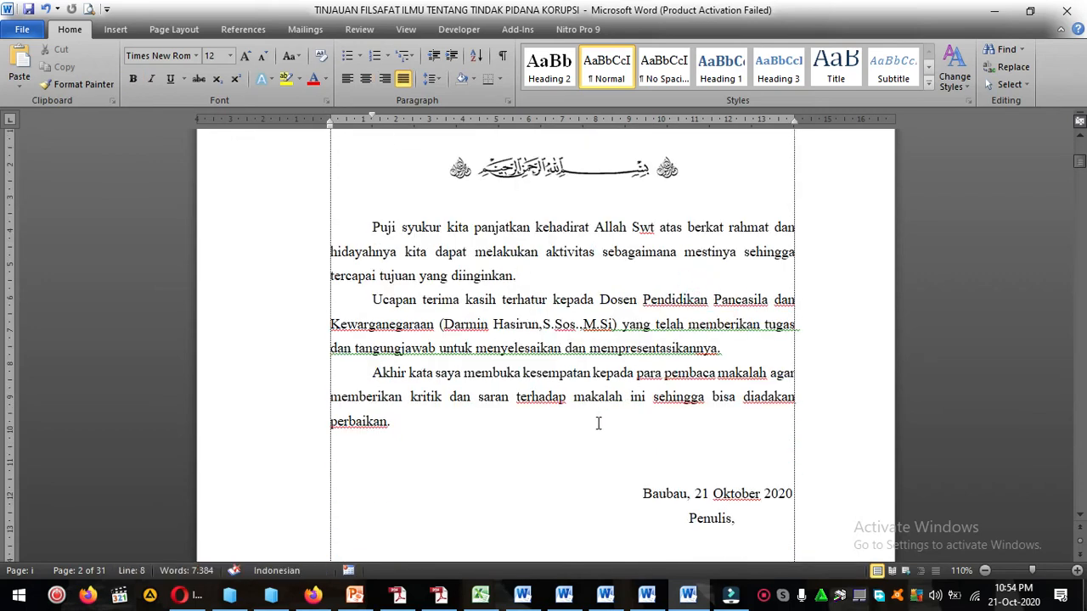
scroll(492, 382, down, 1)
click(476, 362)
drag(360, 157, 405, 374)
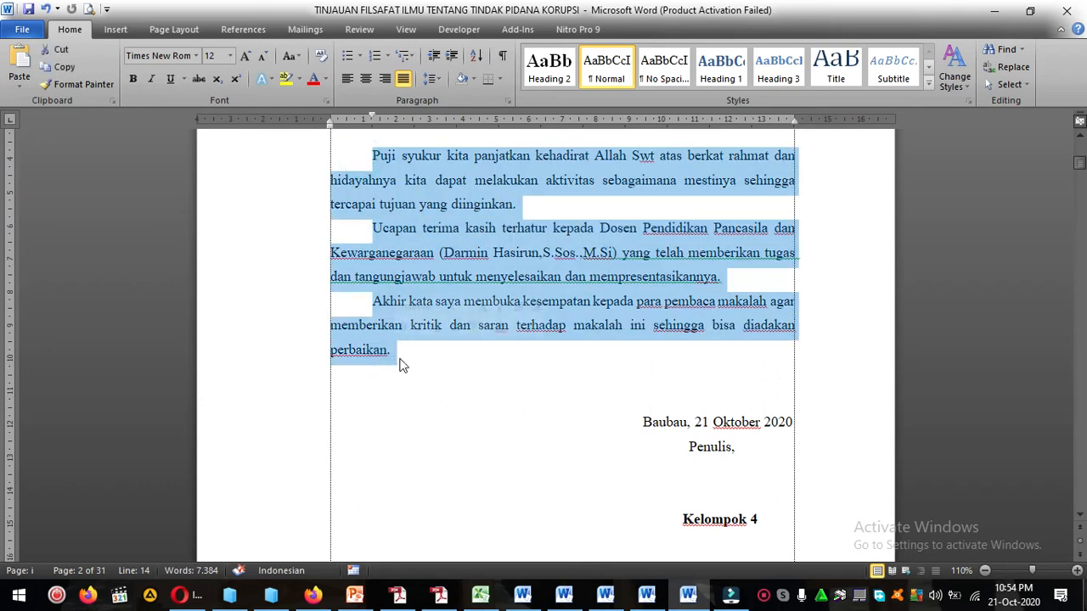
Reread the preface's opening praise, the thanks to the lecturer, and the closing request for criticism and suggestions.
click(404, 359)
scroll(609, 372, down, 1)
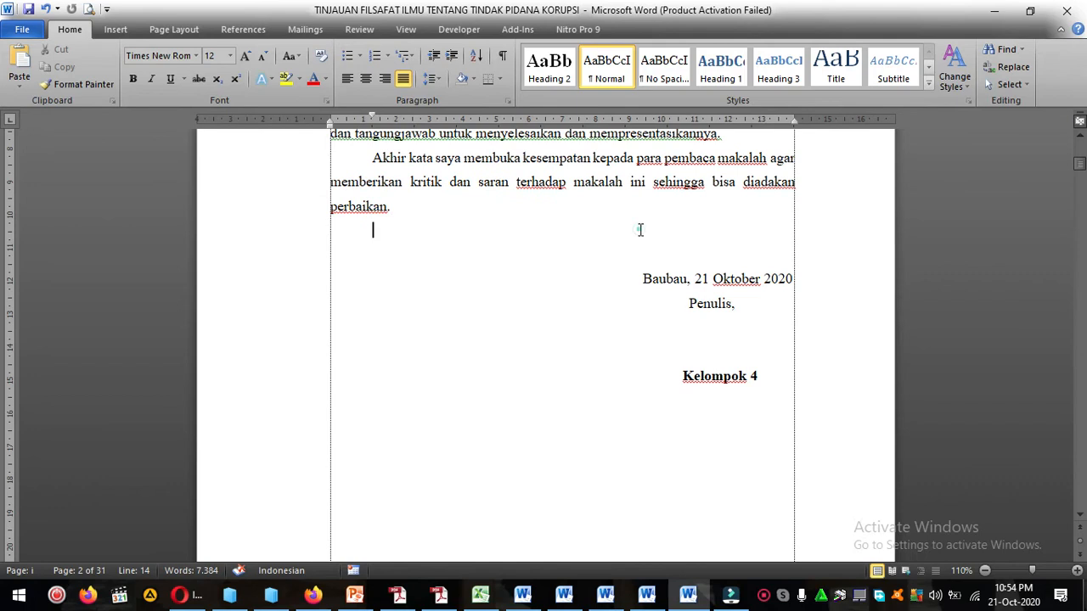
scroll(640, 246, up, 5)
scroll(640, 286, up, 2)
scroll(637, 306, down, 2)
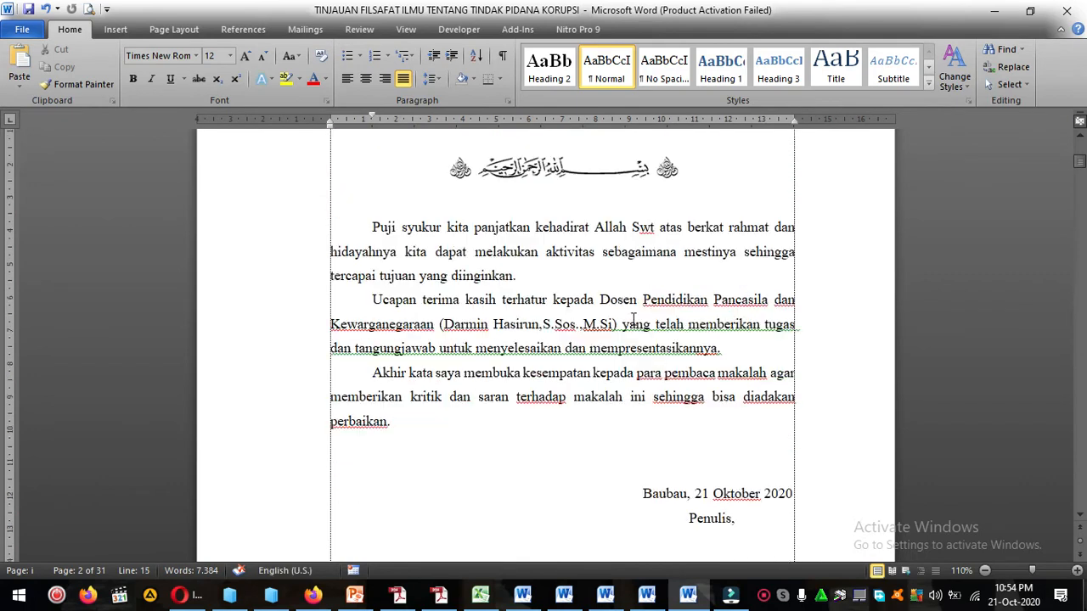
click(628, 278)
click(650, 229)
drag(526, 300, 751, 292)
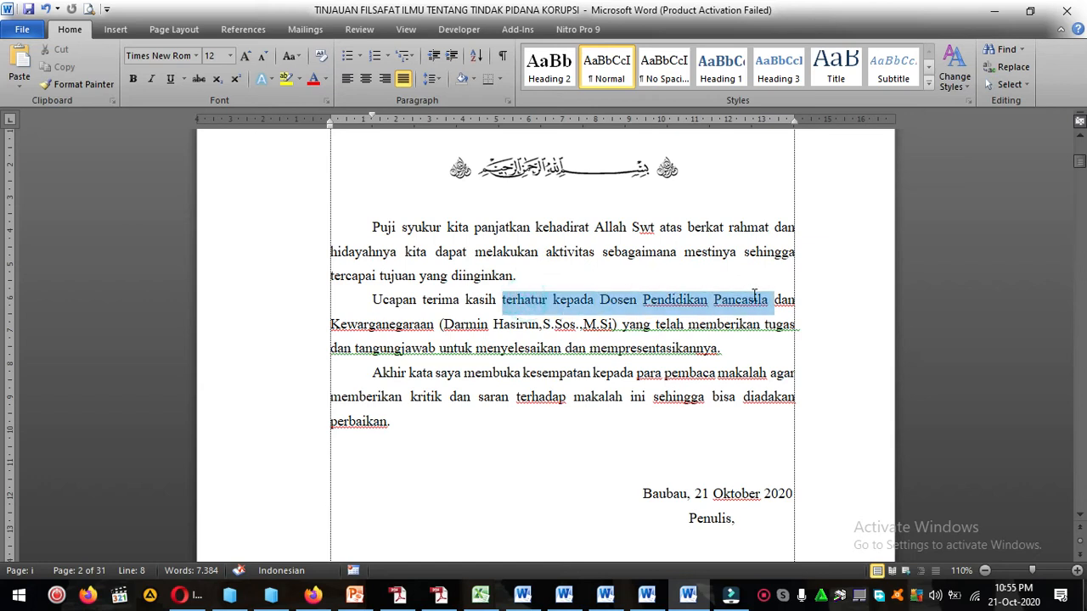
click(753, 295)
click(593, 325)
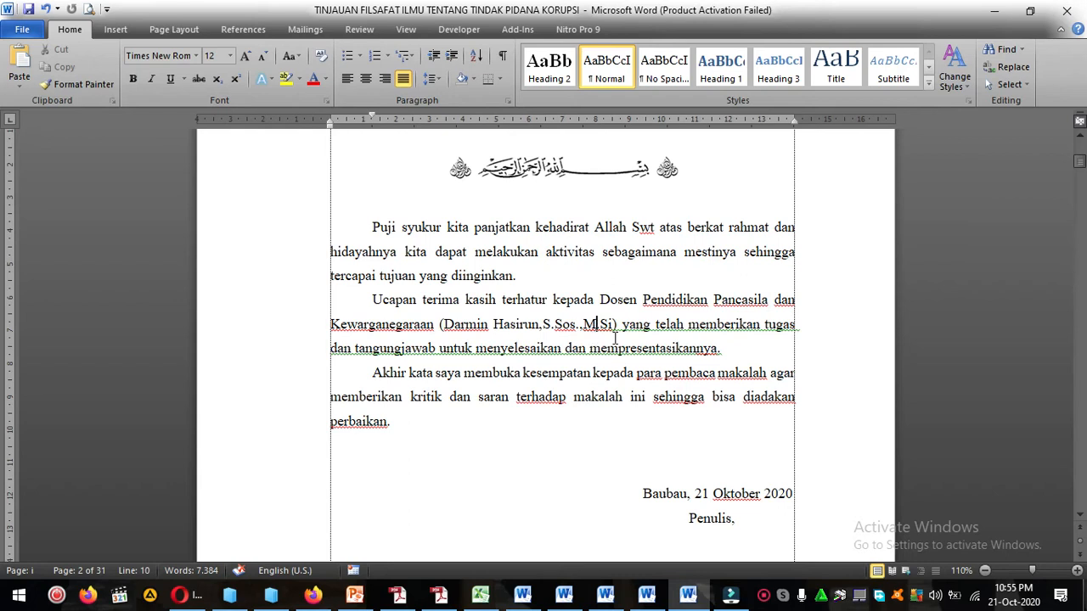
click(722, 348)
scroll(744, 348, down, 3)
drag(363, 231, 539, 272)
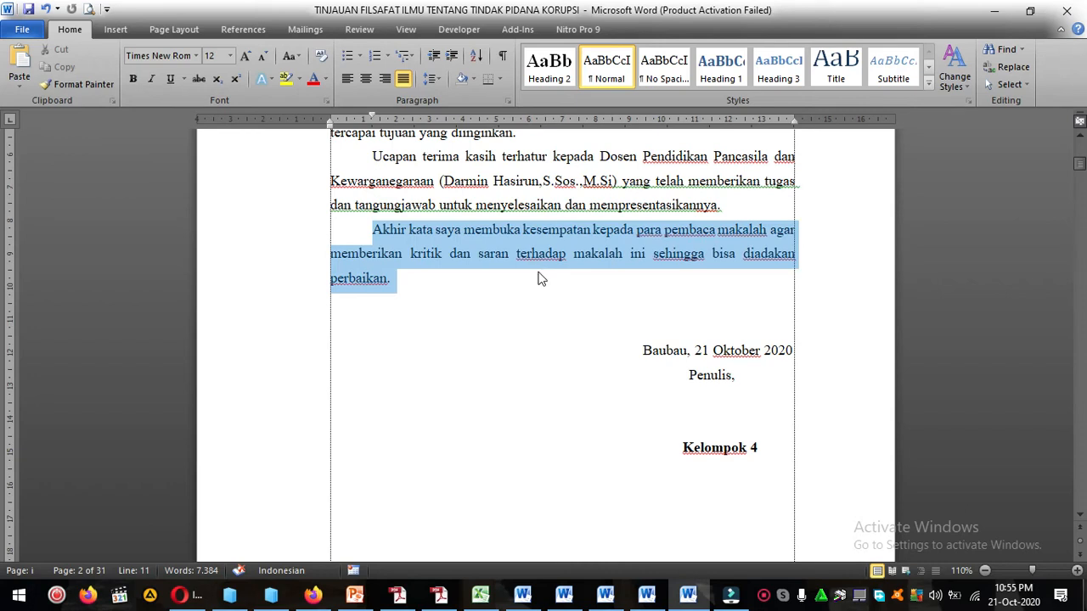
click(538, 273)
drag(407, 253, 604, 290)
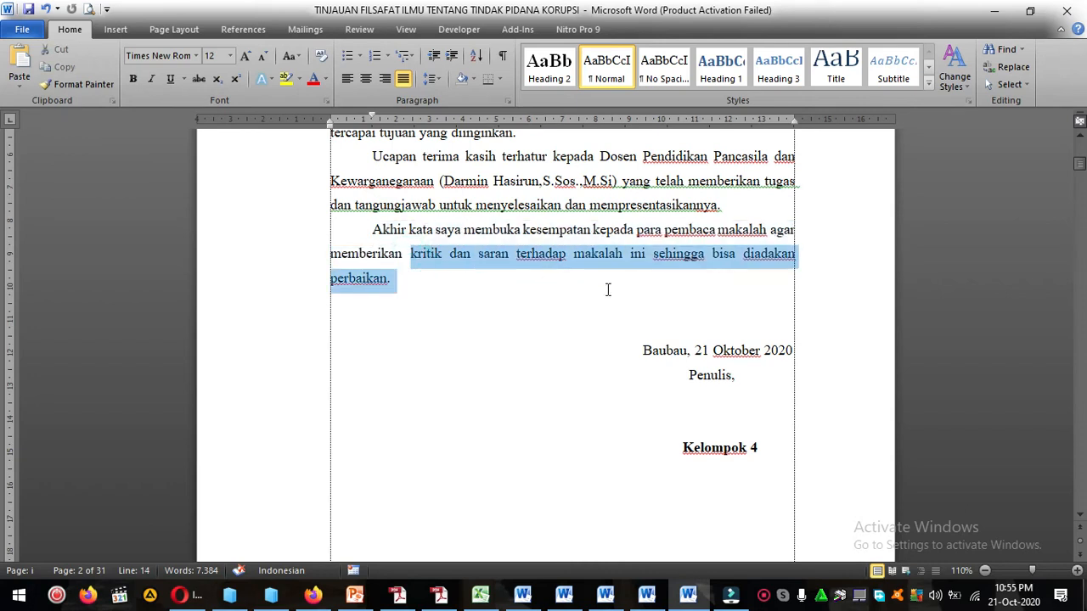
click(607, 290)
Insert a blank line between the place-and-date line and "Penulis," in the preface's signature block.
click(636, 352)
click(792, 352)
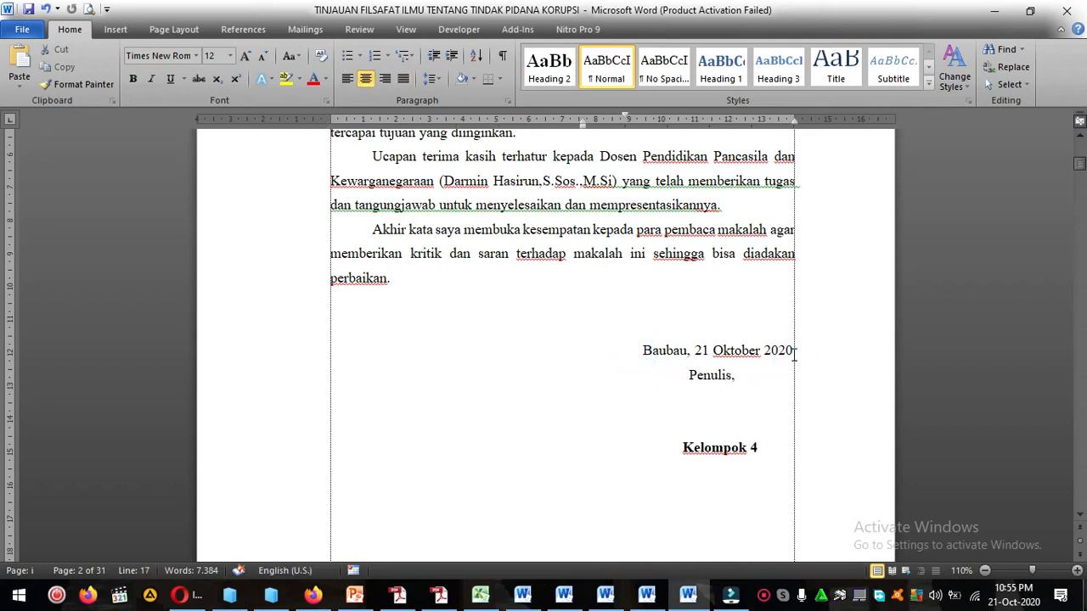
key(Return)
Examine the signature block's place, date, "Penulis," and "Kelompok 4" lines.
drag(643, 352, 689, 355)
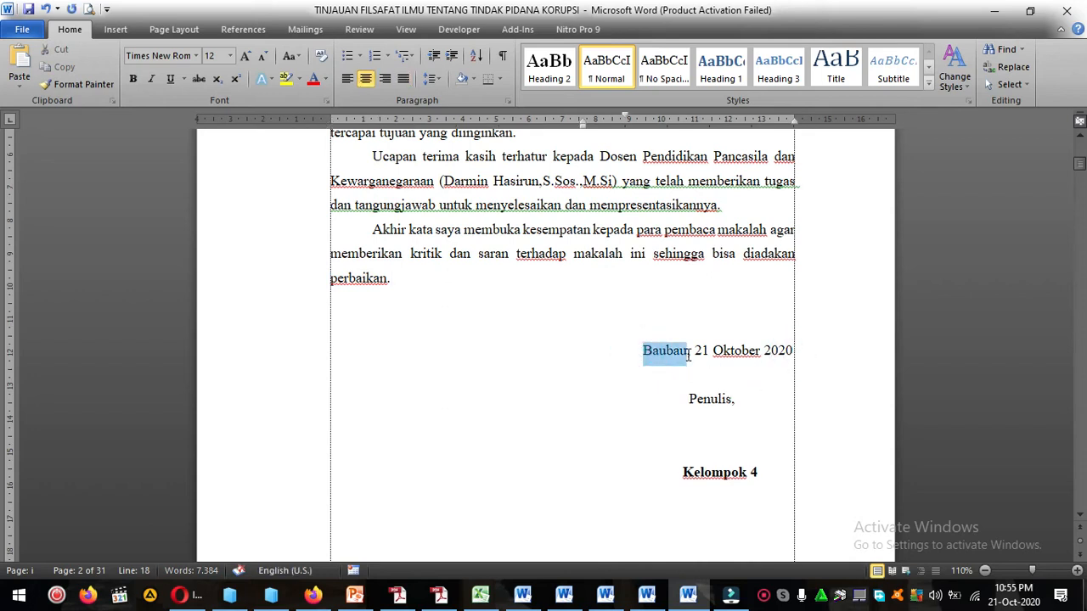
click(689, 355)
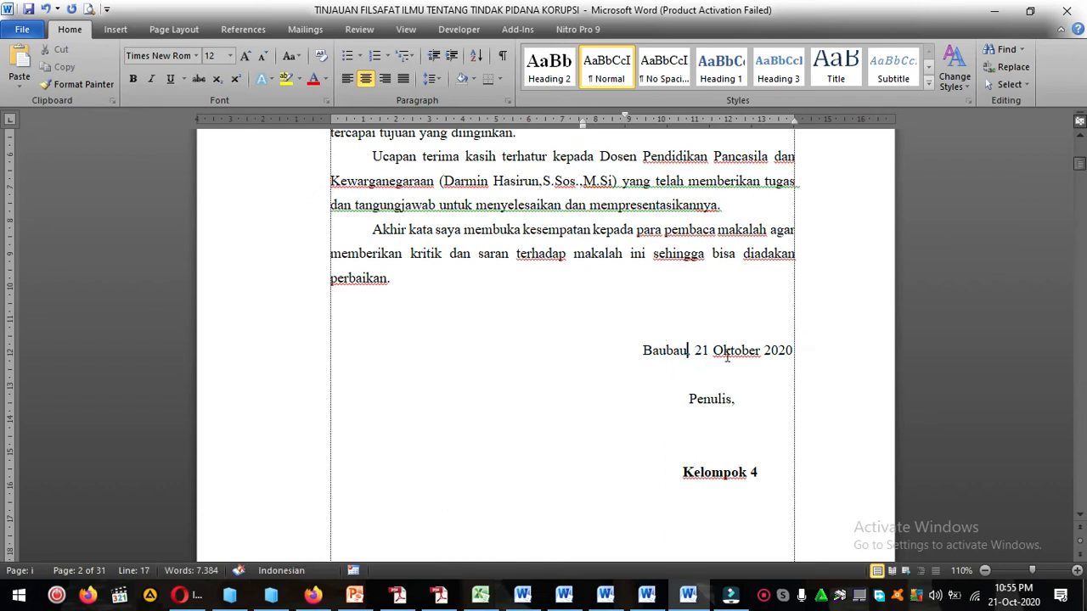
click(693, 350)
click(713, 351)
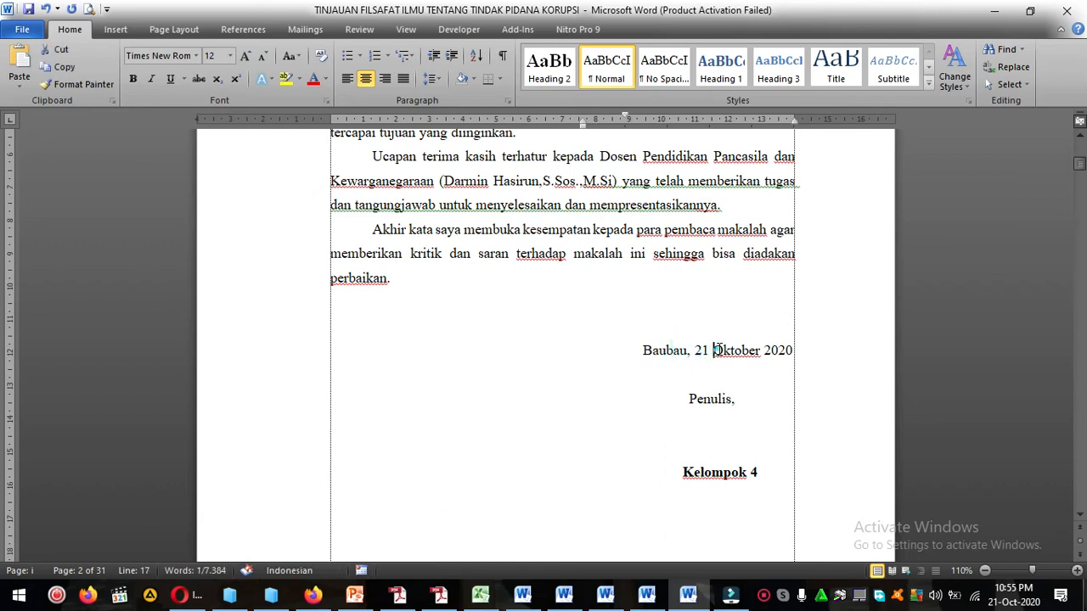
click(759, 376)
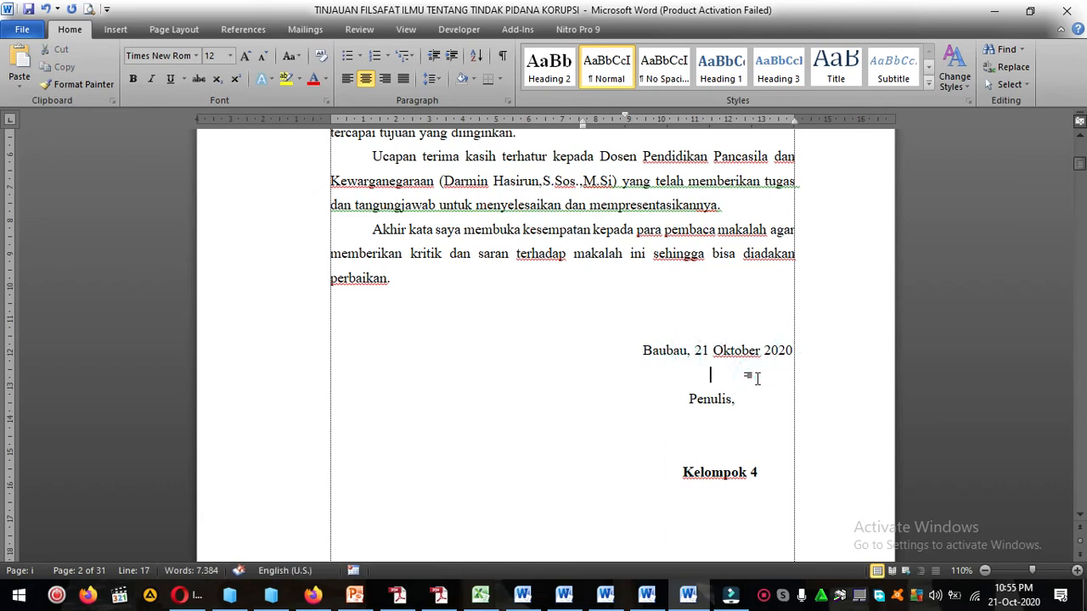
scroll(739, 366, down, 1)
click(716, 372)
drag(689, 389, 755, 394)
click(756, 398)
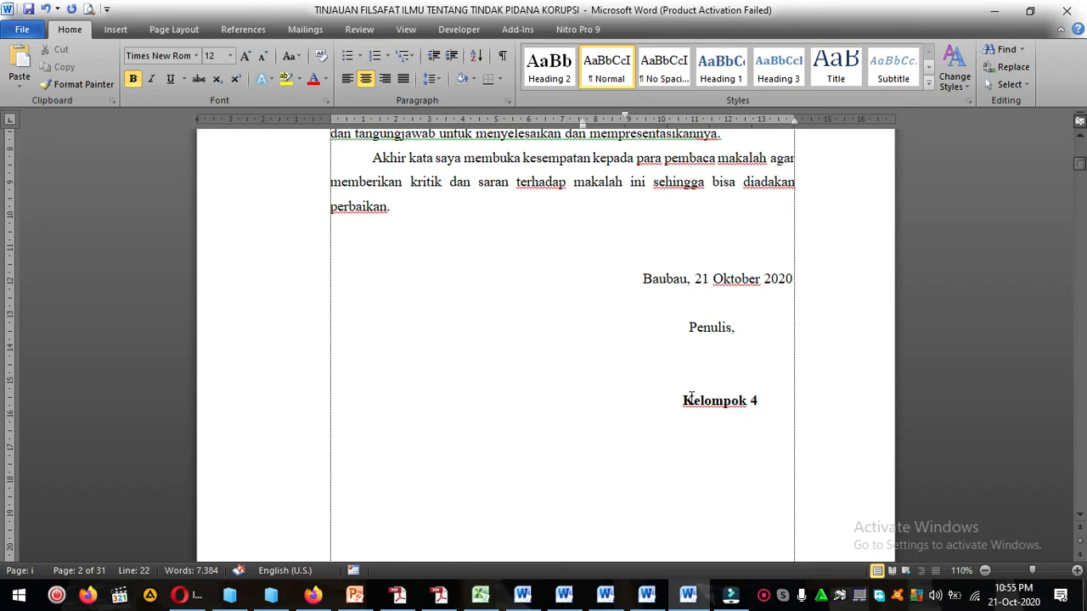
Examine the preface's footer page number and the DAFTAR ISI page with its heading, entries and page numbers.
scroll(736, 417, down, 4)
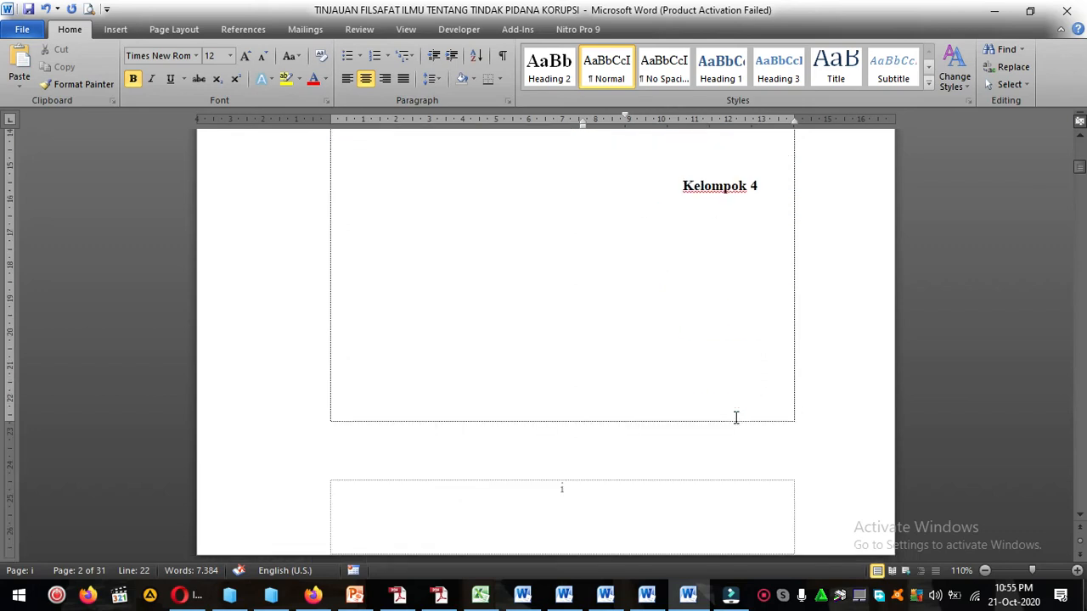
scroll(736, 417, down, 8)
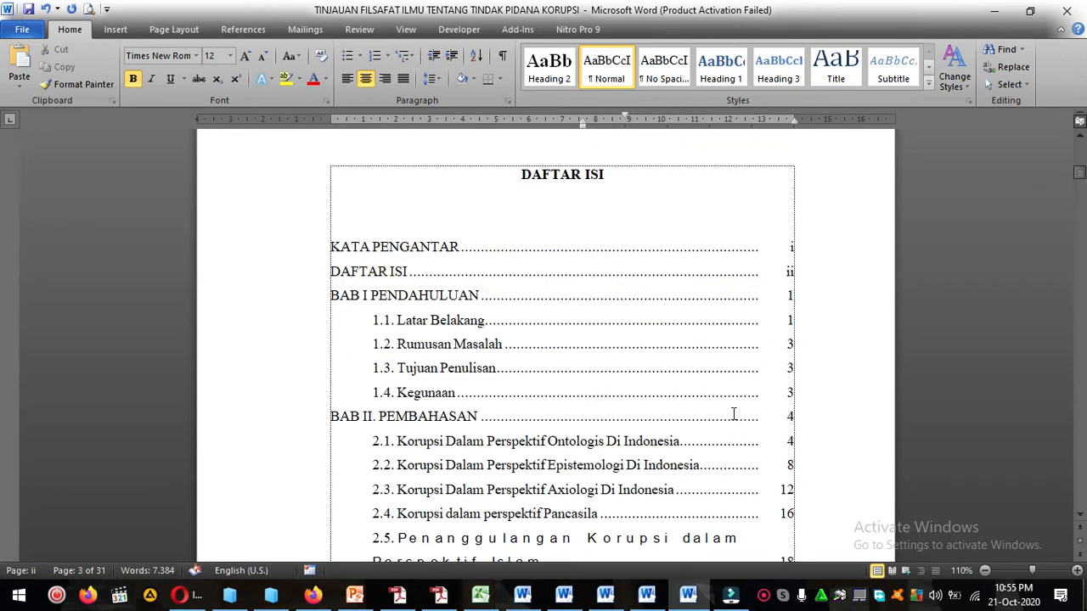
scroll(635, 331, up, 20)
scroll(635, 331, down, 20)
scroll(635, 331, down, 6)
click(521, 318)
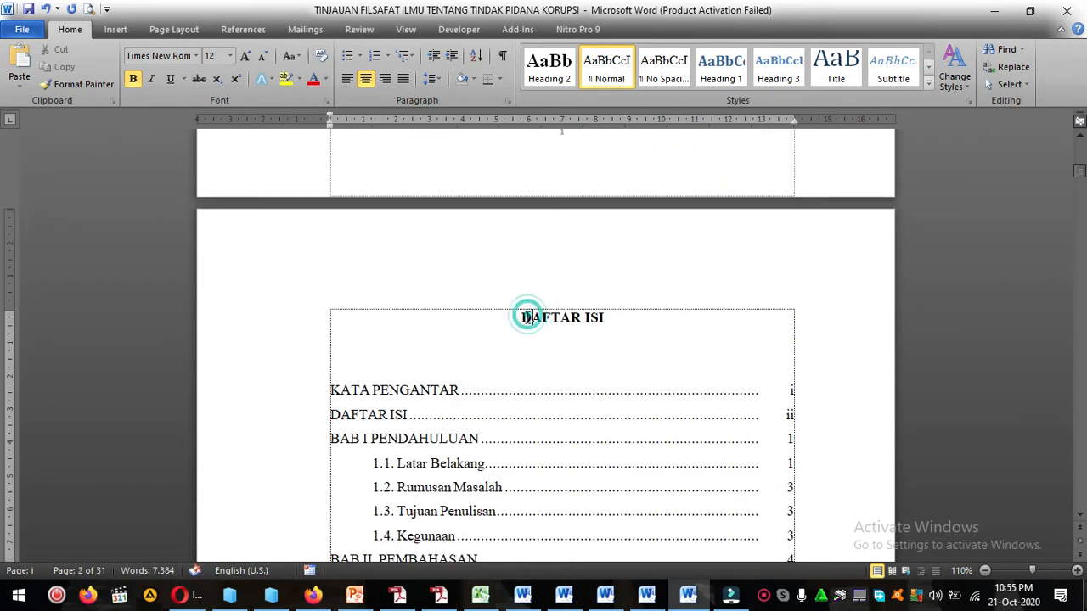
scroll(652, 323, down, 1)
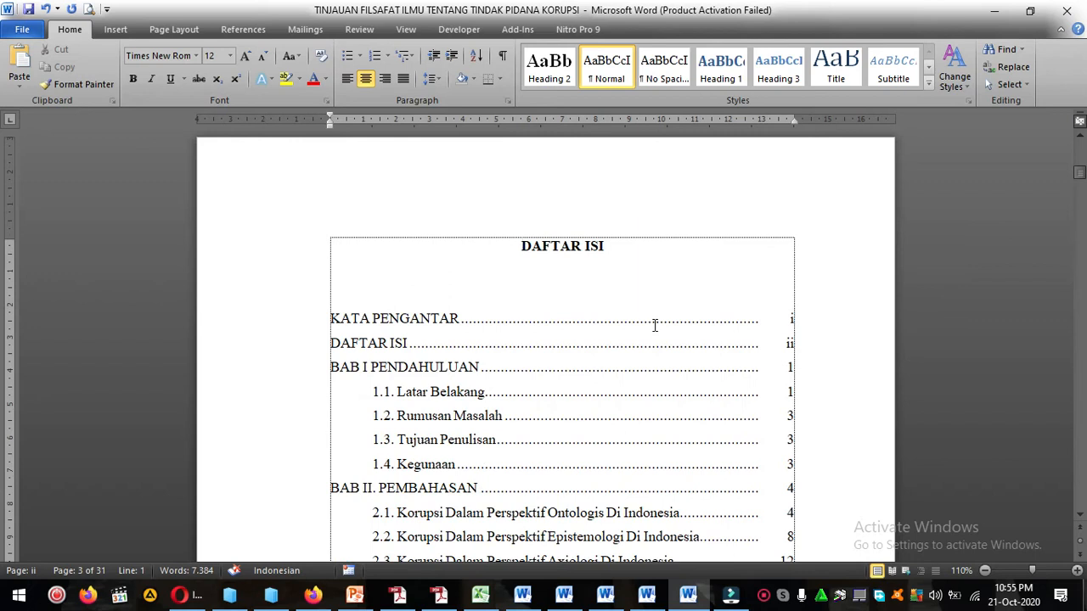
scroll(655, 325, down, 2)
scroll(653, 323, up, 3)
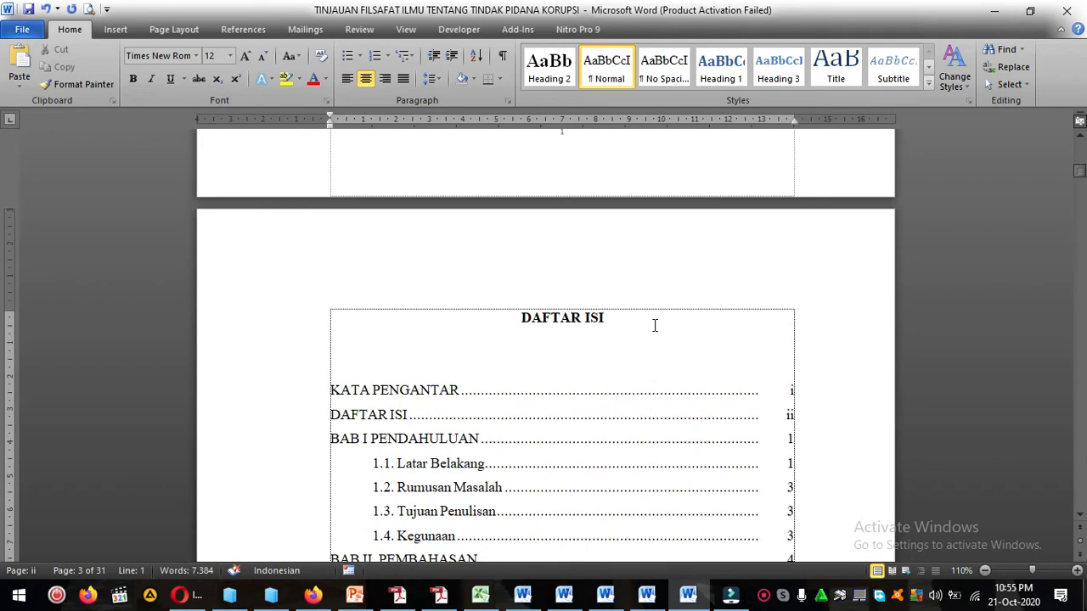
click(790, 392)
click(712, 359)
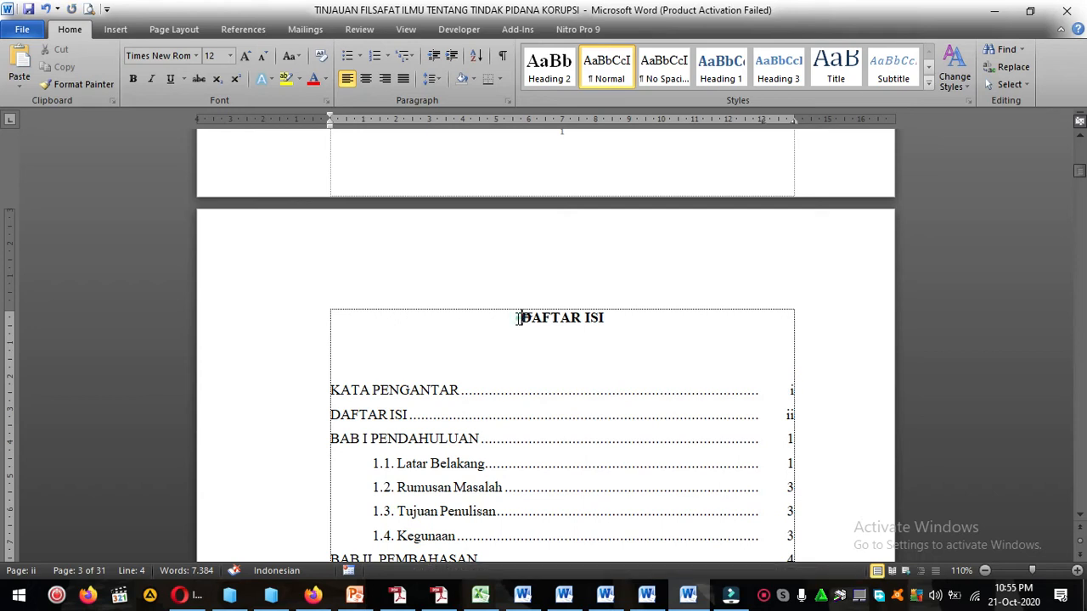
scroll(762, 359, down, 8)
scroll(761, 365, up, 6)
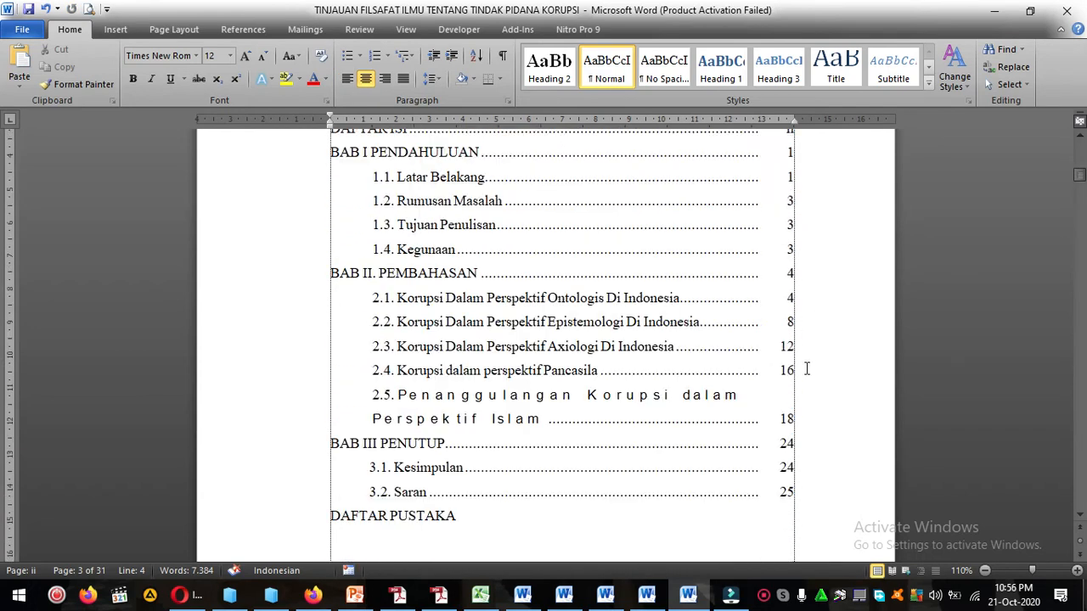
click(511, 245)
Format the table of contents entries from BAB II. PEMBAHASAN through 2.5 in Times New Roman, size 12.
scroll(511, 245, down, 4)
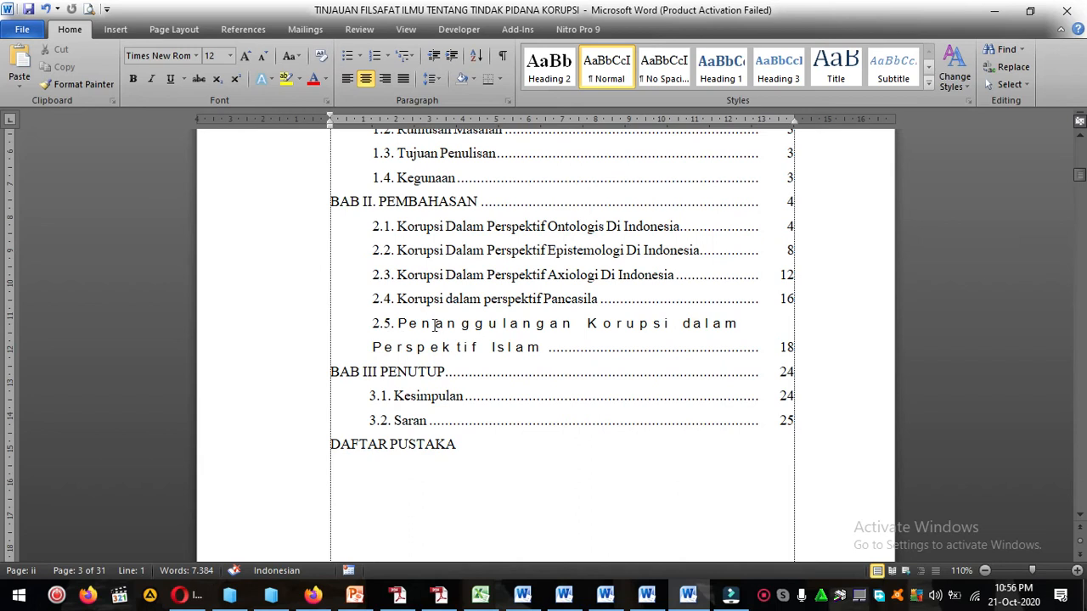
click(372, 323)
drag(402, 331, 543, 348)
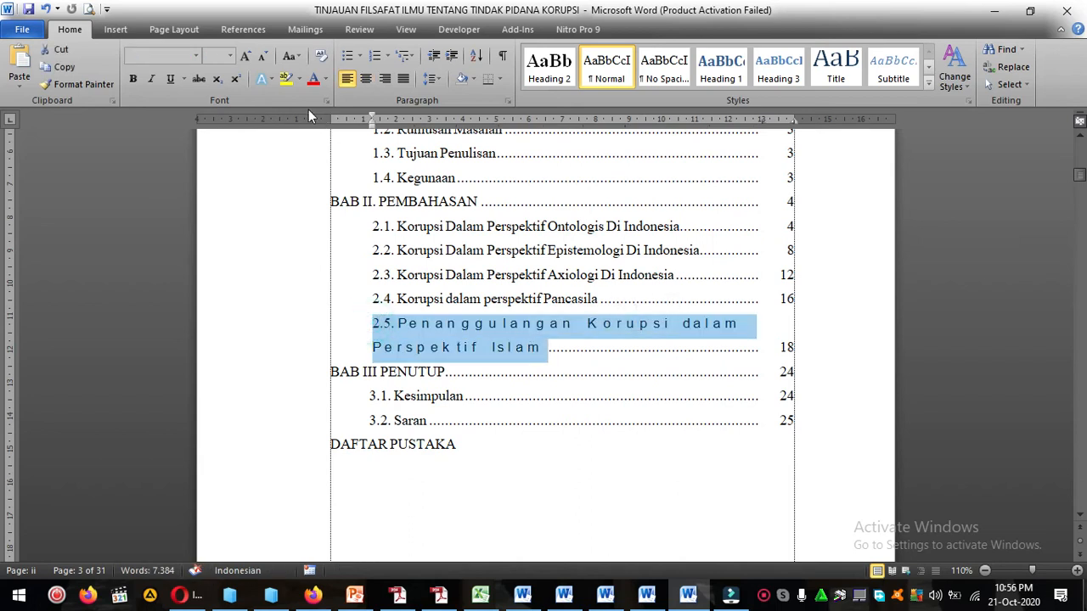
click(455, 255)
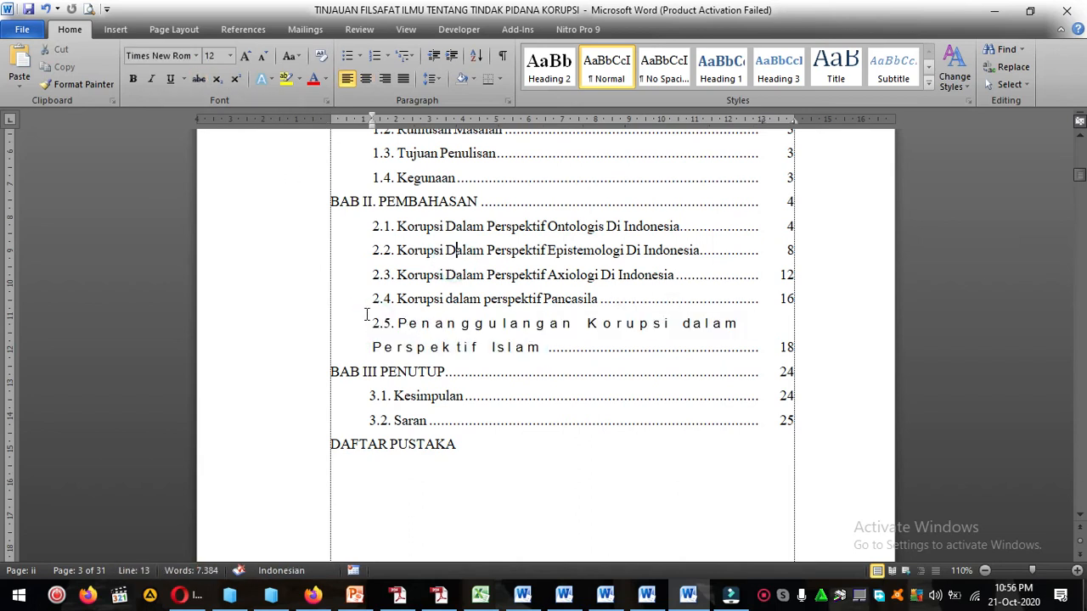
drag(332, 207, 806, 353)
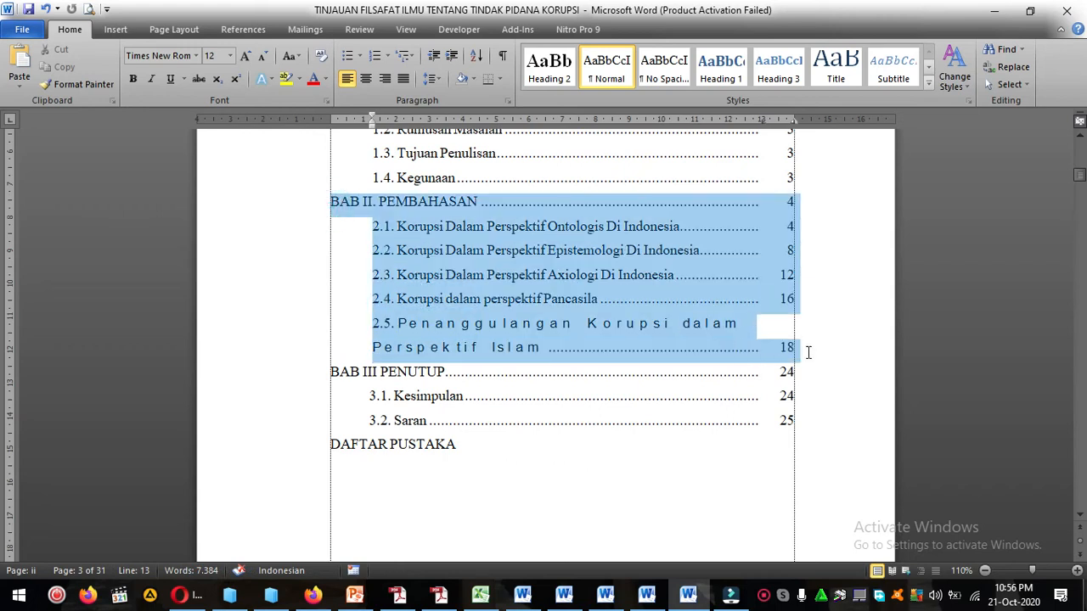
click(199, 56)
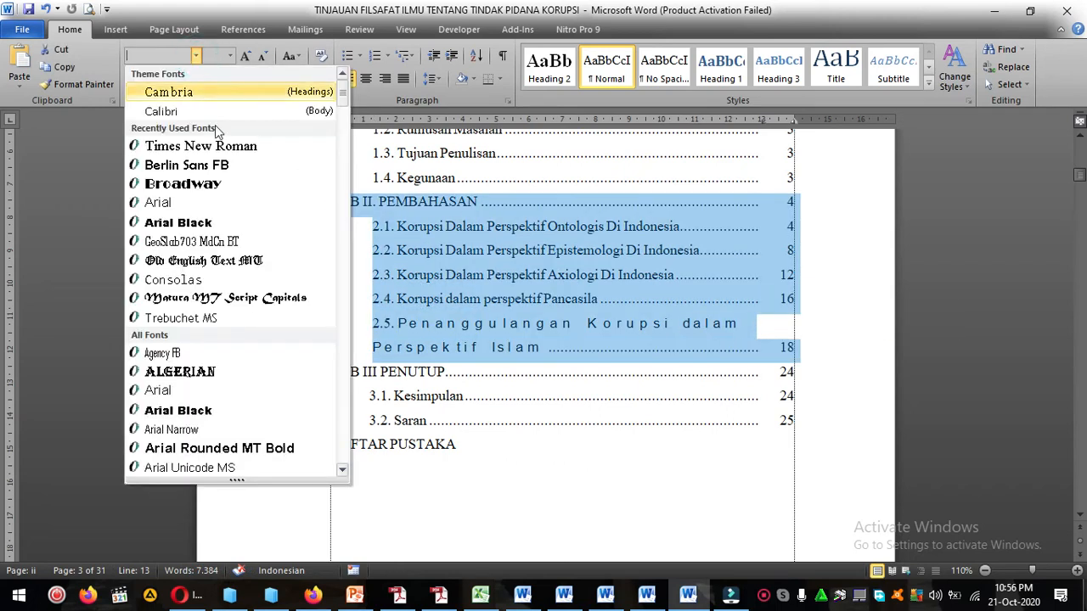
click(222, 151)
click(228, 56)
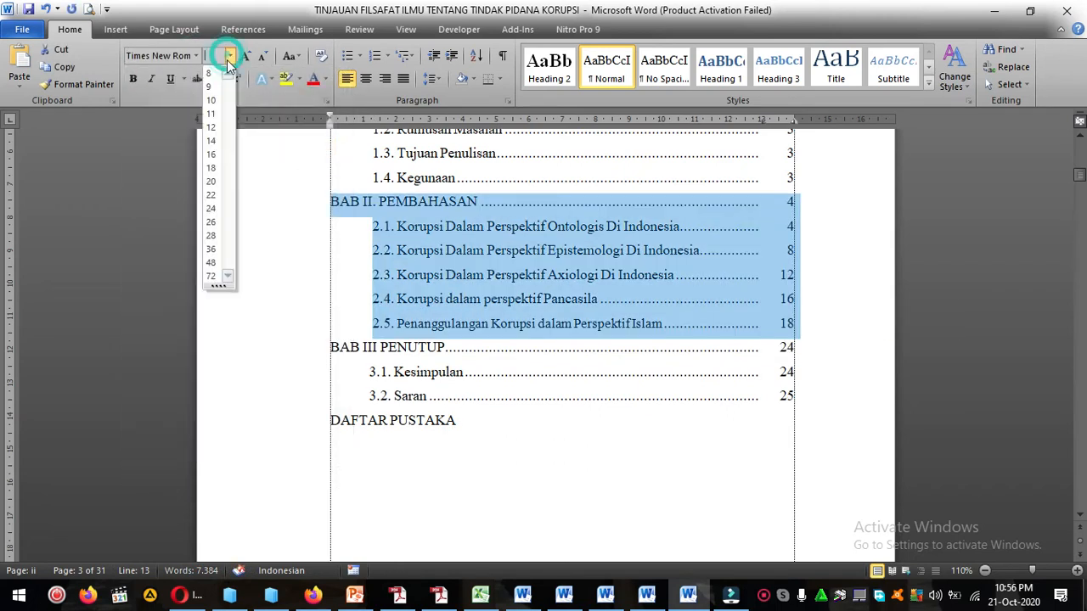
click(212, 127)
click(485, 299)
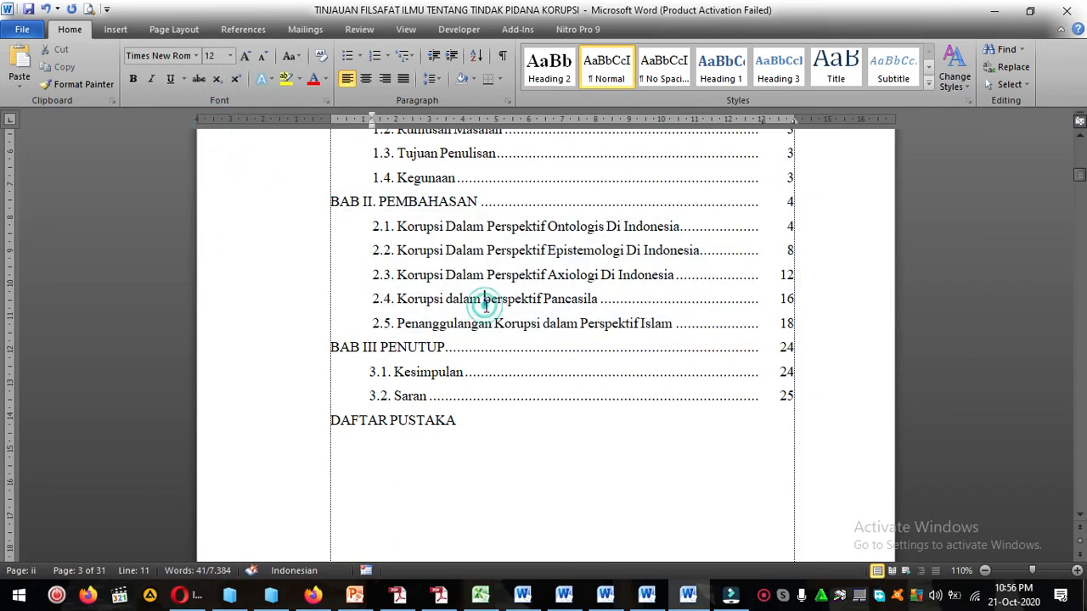
Delete one blank line between the DAFTAR ISI heading and the KATA PENGANTAR entry.
scroll(526, 335, up, 1)
scroll(524, 336, up, 4)
click(504, 293)
key(Delete)
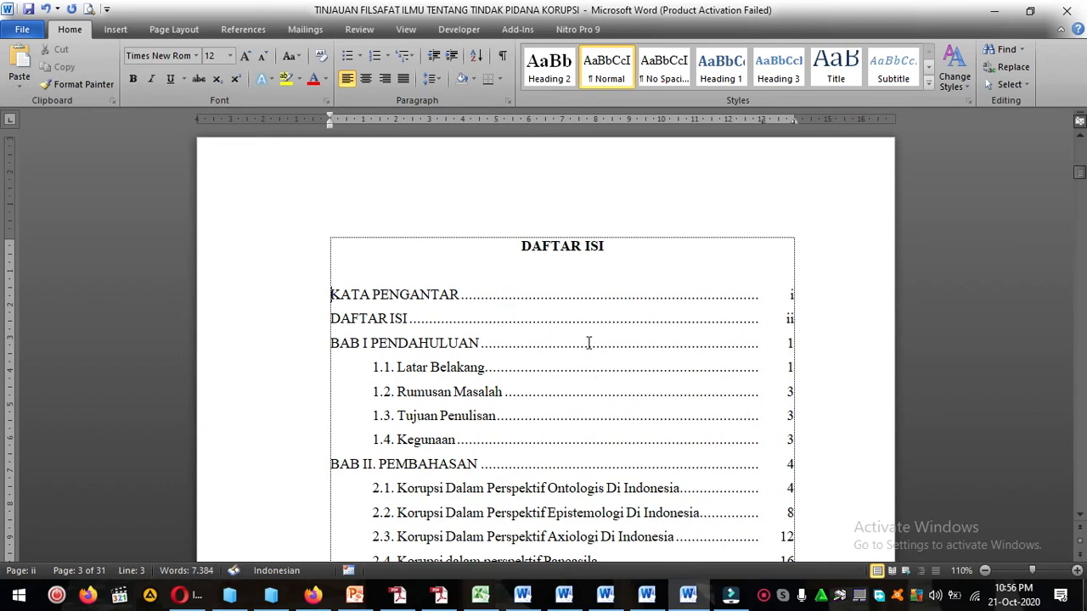
Make the KATA PENGANTAR, DAFTAR ISI and BAB I PENDAHULUAN entries bold, including their page numbers.
shift+click(830, 341)
click(436, 313)
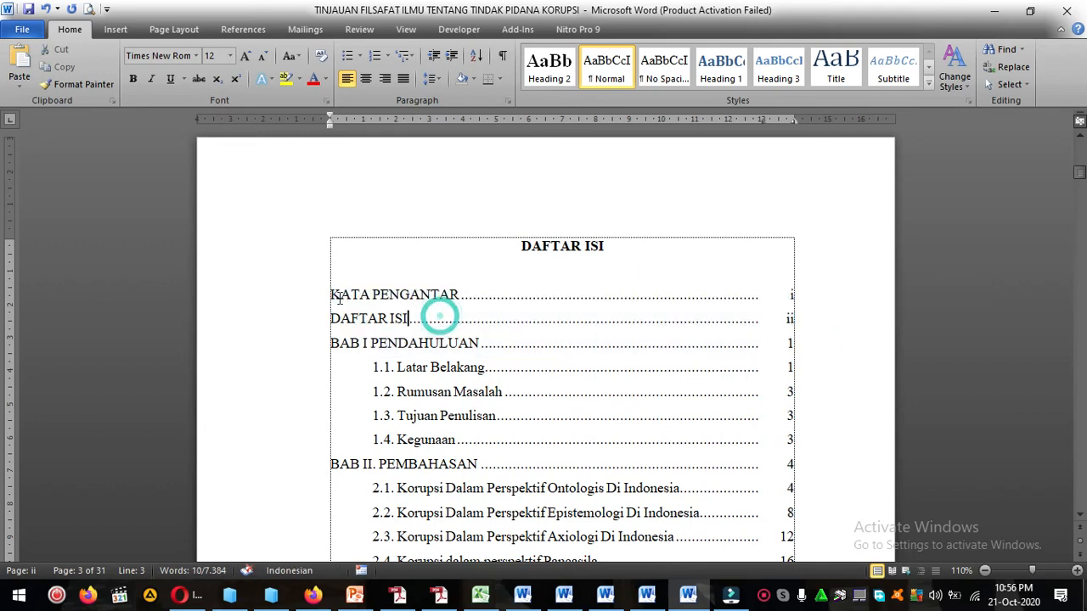
click(325, 294)
drag(330, 294, 633, 341)
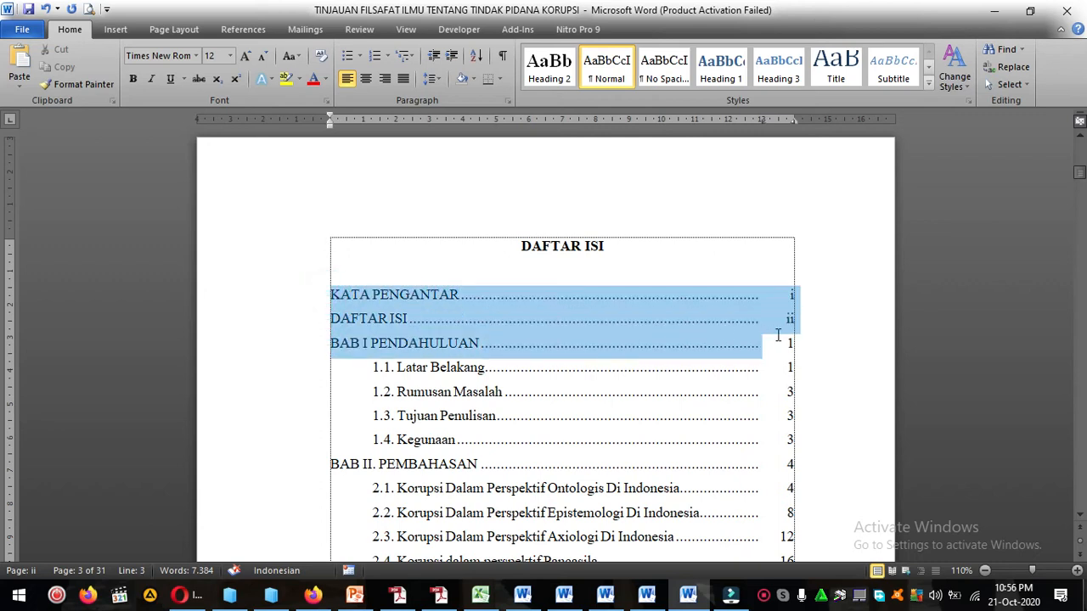
drag(778, 335, 810, 337)
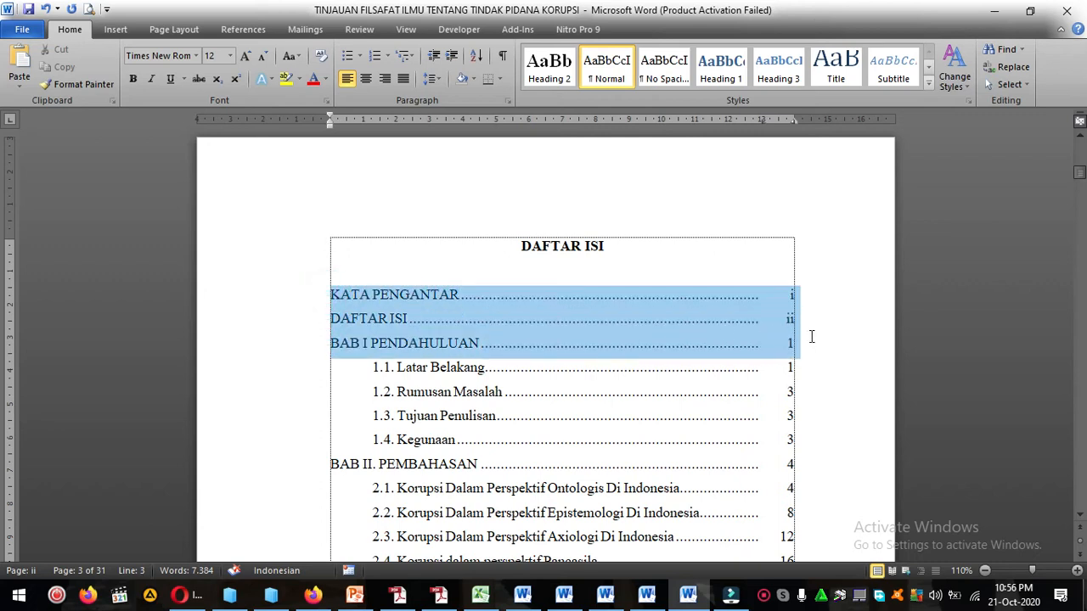
click(420, 322)
drag(331, 294, 825, 345)
click(312, 321)
drag(331, 294, 820, 342)
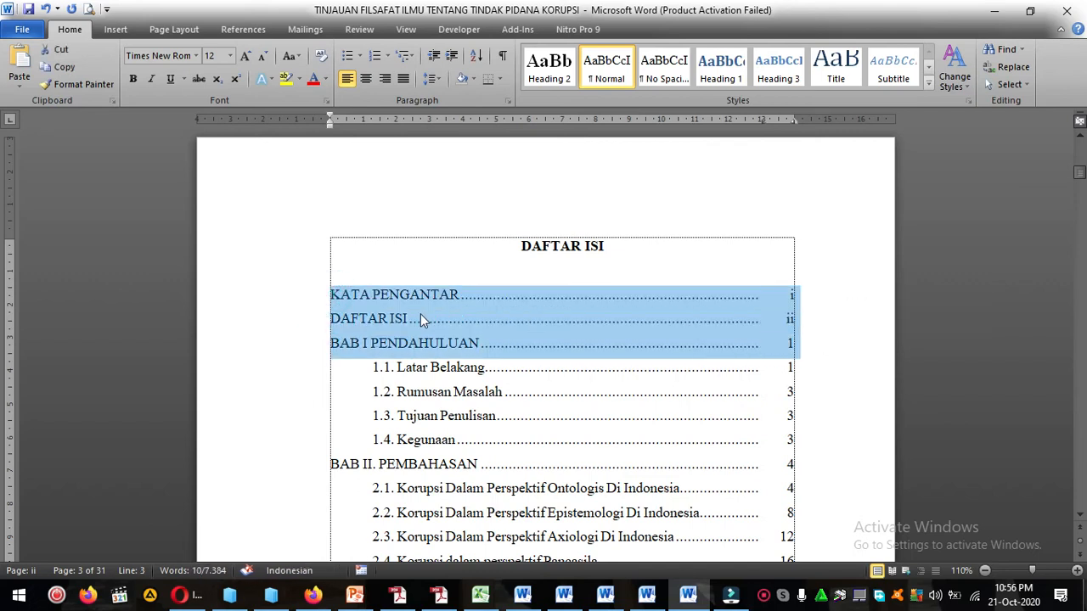
key(ctrl+b)
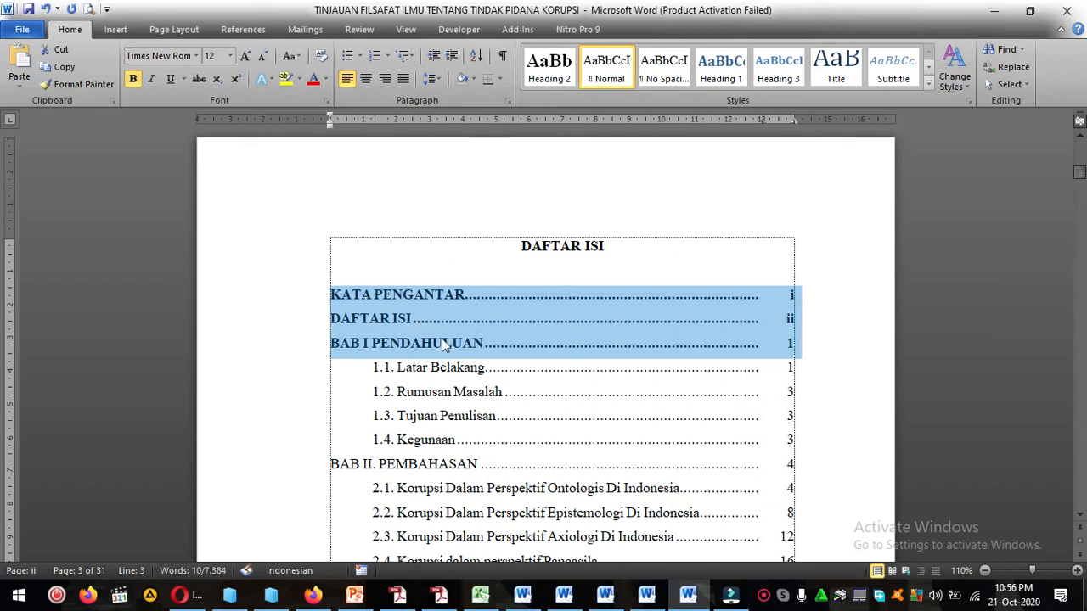
Make the BAB II. PEMBAHASAN and BAB III PENUTUP entries in the table of contents bold.
scroll(361, 342, down, 2)
drag(332, 327, 819, 325)
key(ctrl+b)
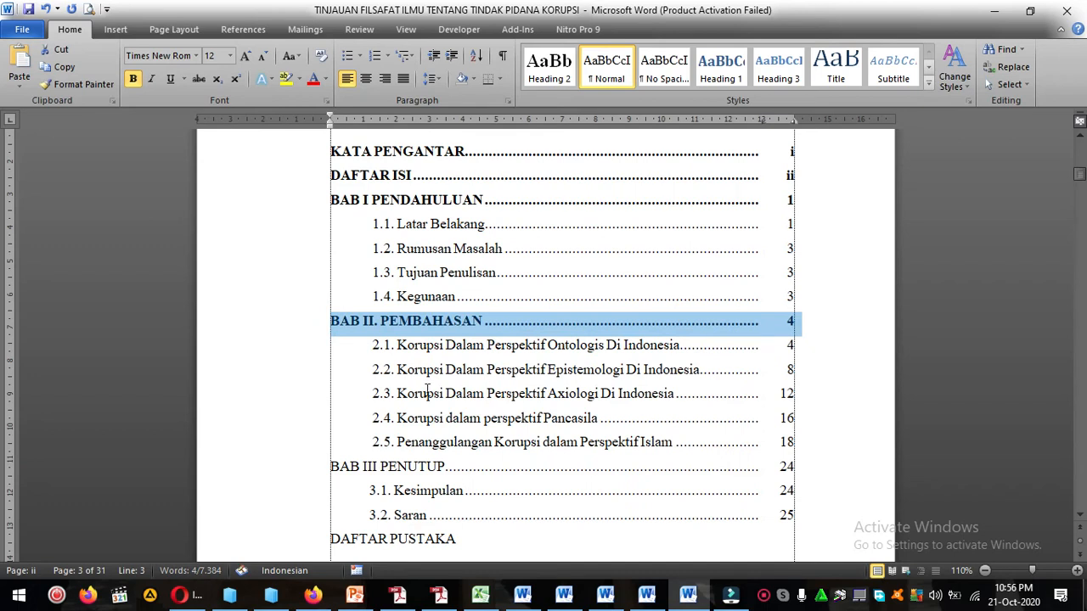
scroll(427, 389, down, 2)
drag(323, 327, 762, 335)
key(ctrl+b)
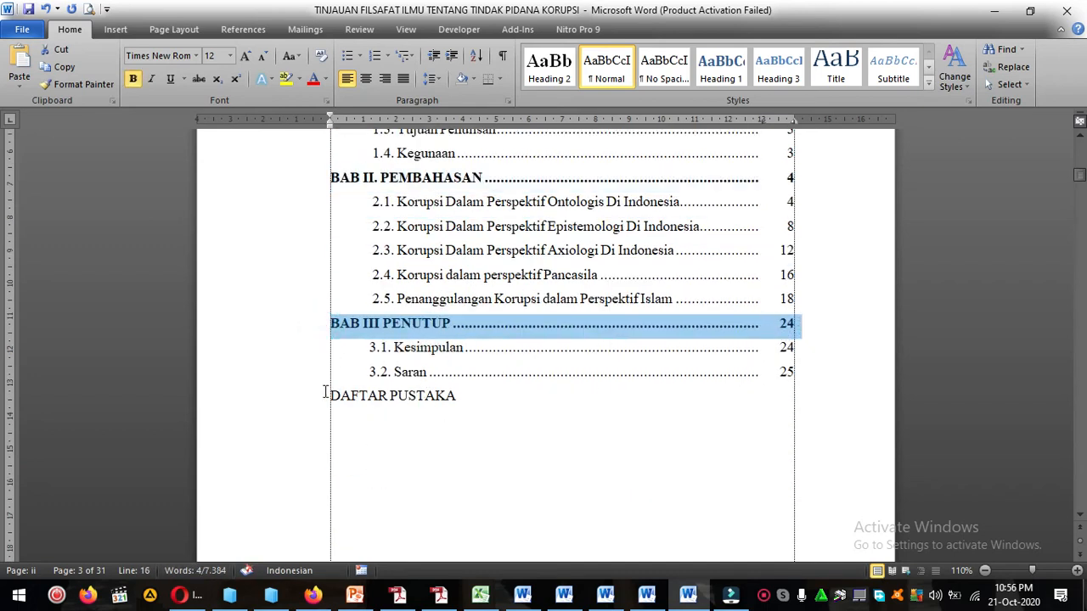
Make the DAFTAR PUSTAKA entry at the end of the table of contents bold.
click(318, 392)
key(ctrl+b)
scroll(457, 391, up, 5)
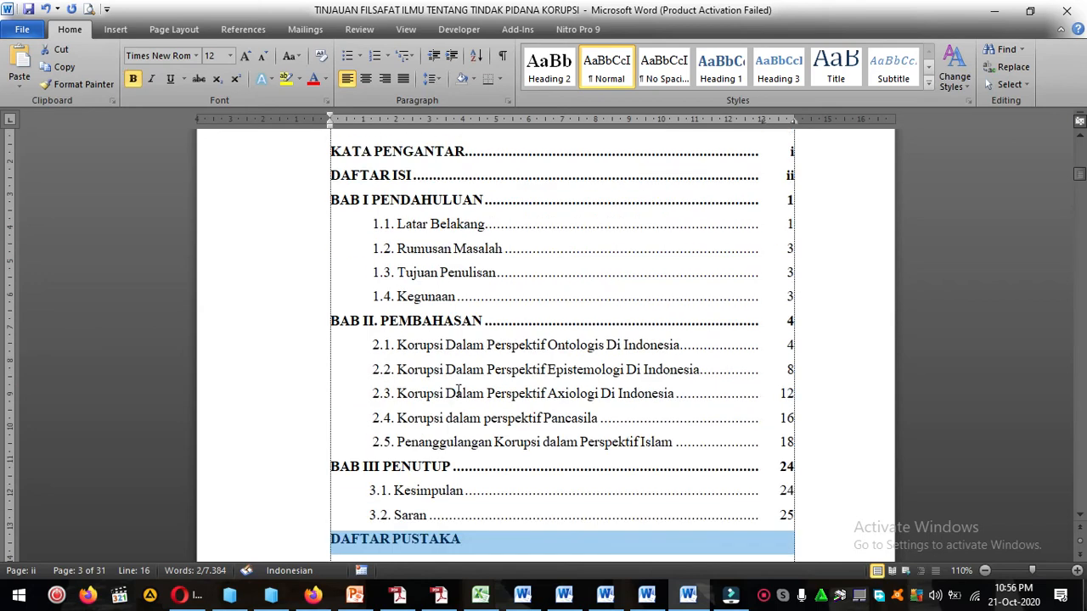
click(455, 392)
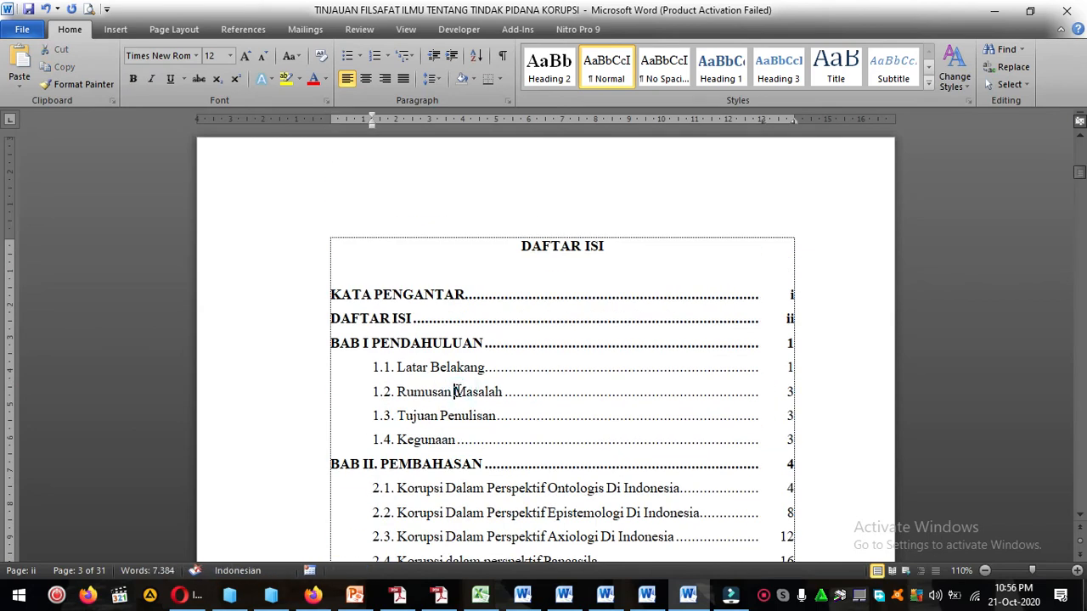
Renumber the Latar Belakang and Rumusan Masalah entries under BAB I as A. and B.
scroll(456, 391, down, 3)
click(371, 228)
key(Delete)
key(Delete)
key(Delete)
key(Delete)
key(Delete)
text(A.)
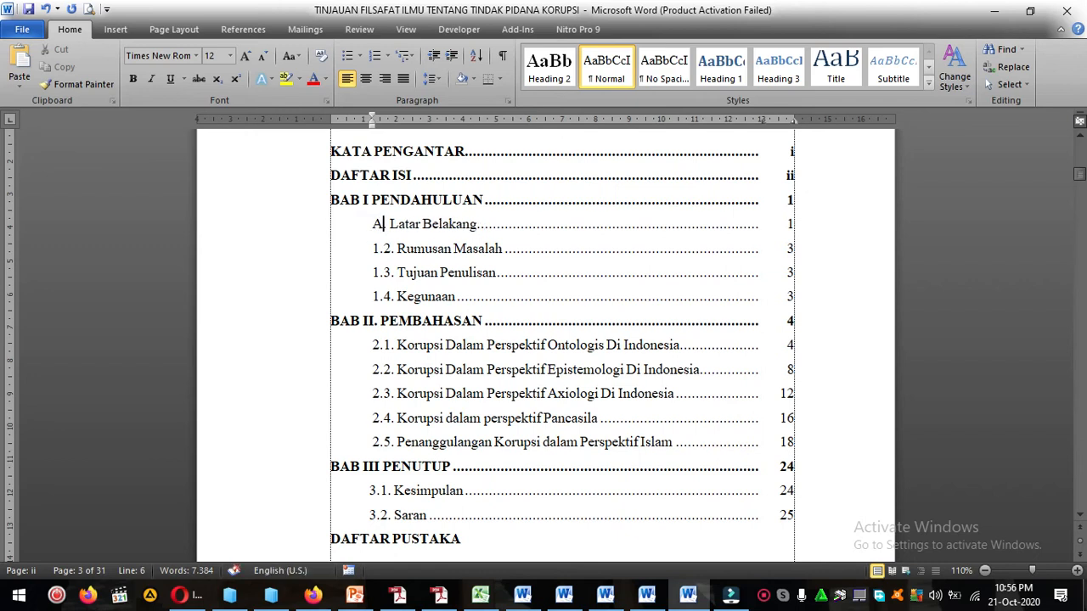
click(371, 248)
key(Delete)
key(Delete)
key(Delete)
key(Delete)
key(Delete)
text(B.)
Renumber the Tujuan Penulisan and Kegunaan entries under BAB I as C. and D.
click(371, 272)
key(Delete)
key(Delete)
key(Delete)
key(Delete)
key(Delete)
text(C.)
click(371, 296)
key(Delete)
key(Delete)
key(Delete)
key(Delete)
key(Delete)
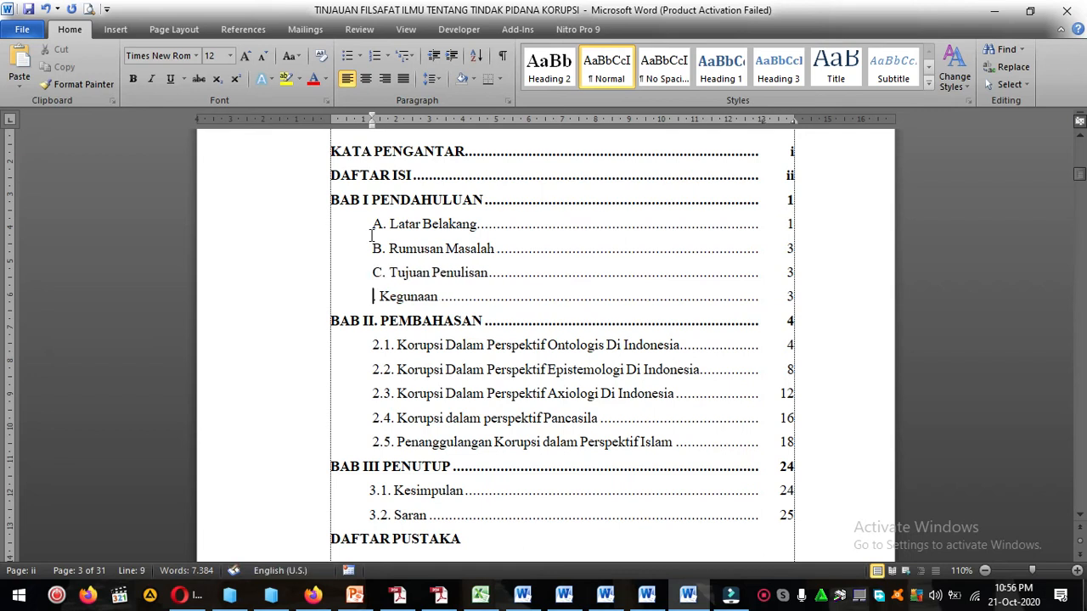
text(D.)
Renumber the Ontologis and Epistemologi entries under BAB II. PEMBAHASAN as A. and B.
click(380, 344)
key(Delete)
key(Delete)
key(Delete)
key(BackSpace)
text(A.)
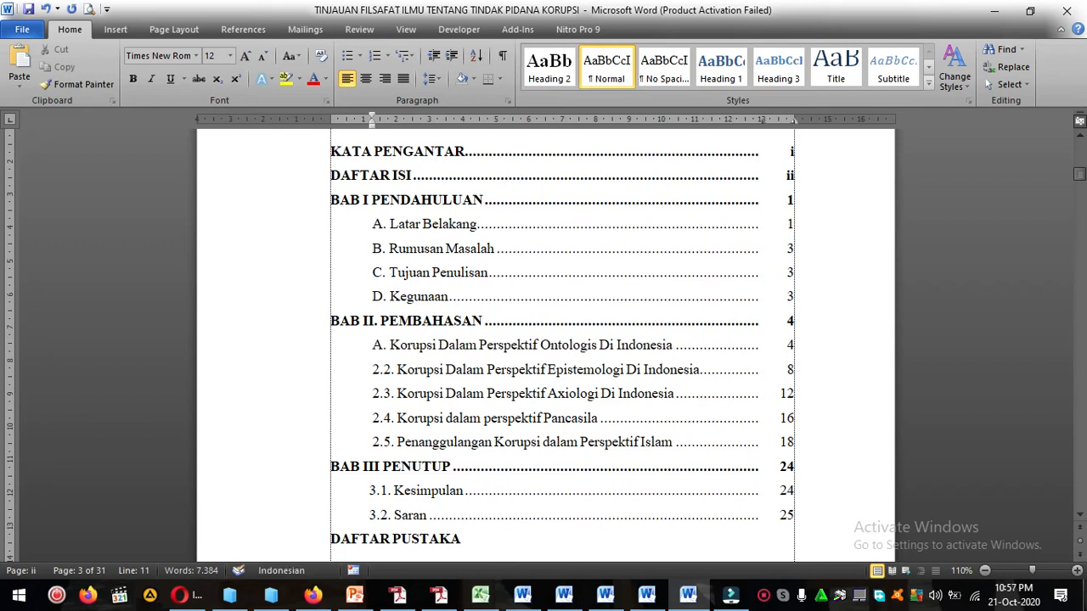
key(BackSpace)
key(BackSpace)
key(Delete)
key(Delete)
key(Delete)
text(B.)
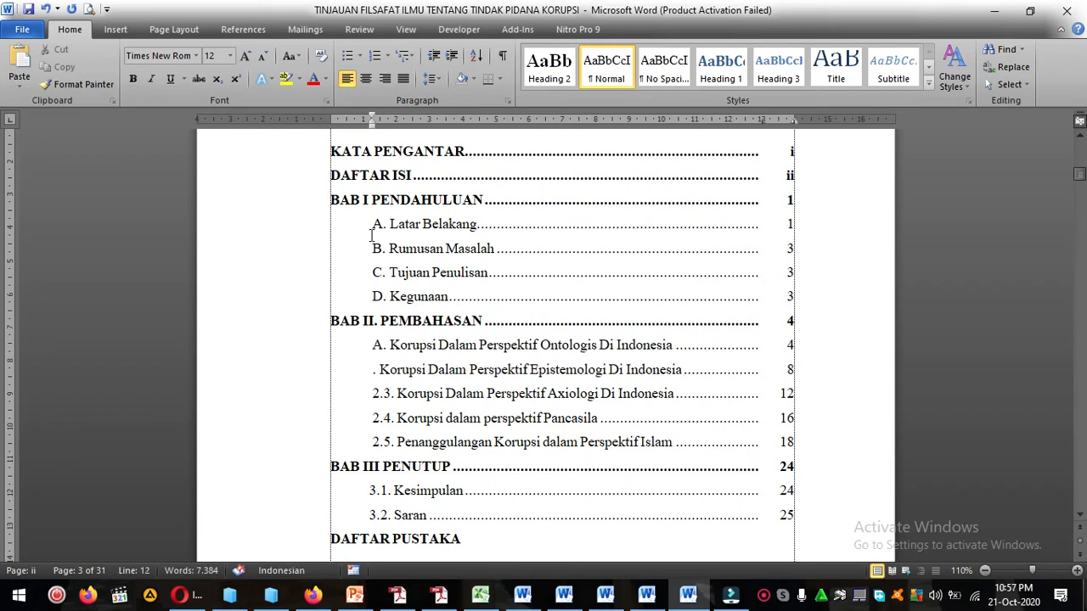
Renumber the Axiologi and Pancasila entries under BAB II. PEMBAHASAN as C. and D.
key(Down)
key(BackSpace)
key(BackSpace)
key(Delete)
key(Down)
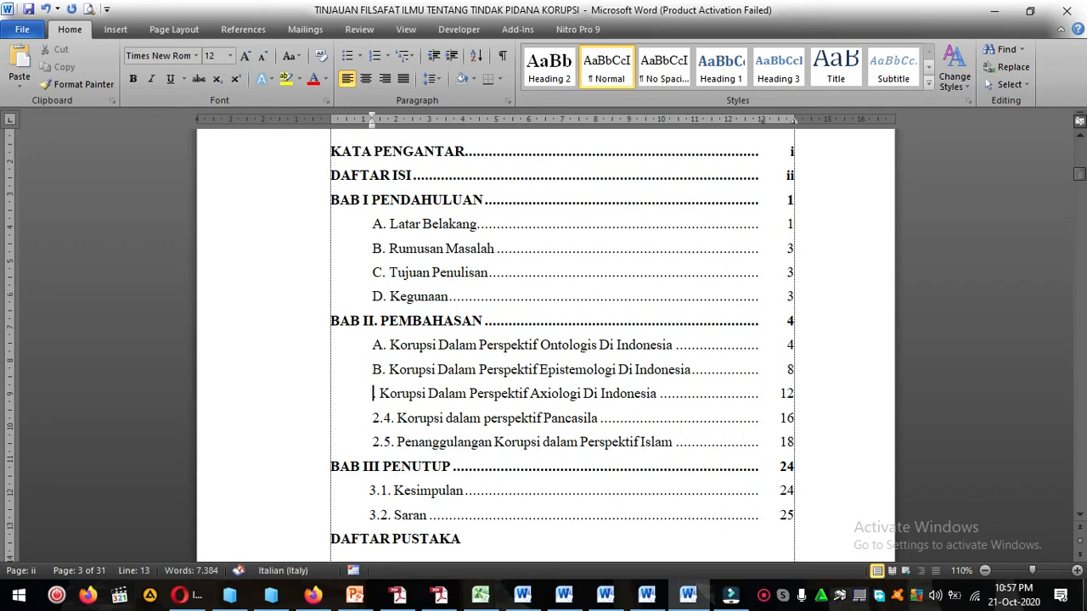
text(C.)
key(Down)
key(BackSpace)
key(BackSpace)
key(Delete)
key(Delete)
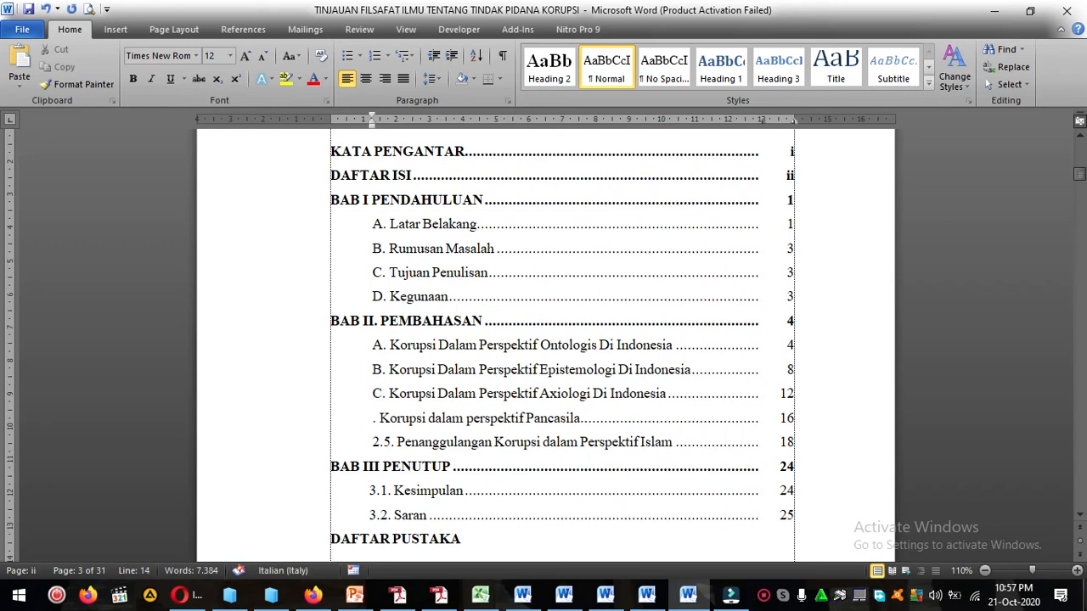
text(D)
Renumber the Penanggulangan Korupsi dalam Perspektif Islam entry under BAB II as E.
key(Down)
key(Delete)
key(Delete)
key(BackSpace)
key(Delete)
text(E)
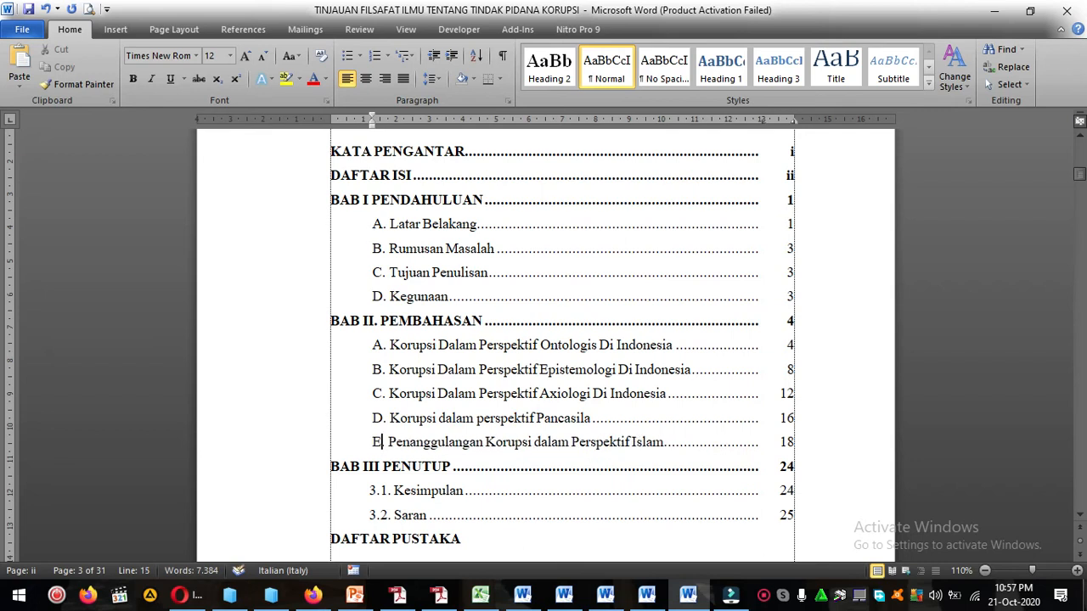
Renumber the Kesimpulan and Saran entries under BAB III PENUTUP as A. and B.
scroll(348, 264, down, 3)
click(377, 351)
key(BackSpace)
key(Delete)
text(A)
key(Down)
key(BackSpace)
key(BackSpace)
key(Delete)
text(B)
Set the line spacing of the whole table of contents, from the DAFTAR ISI heading to DAFTAR PUSTAKA, to 1,5 lines.
scroll(506, 250, up, 6)
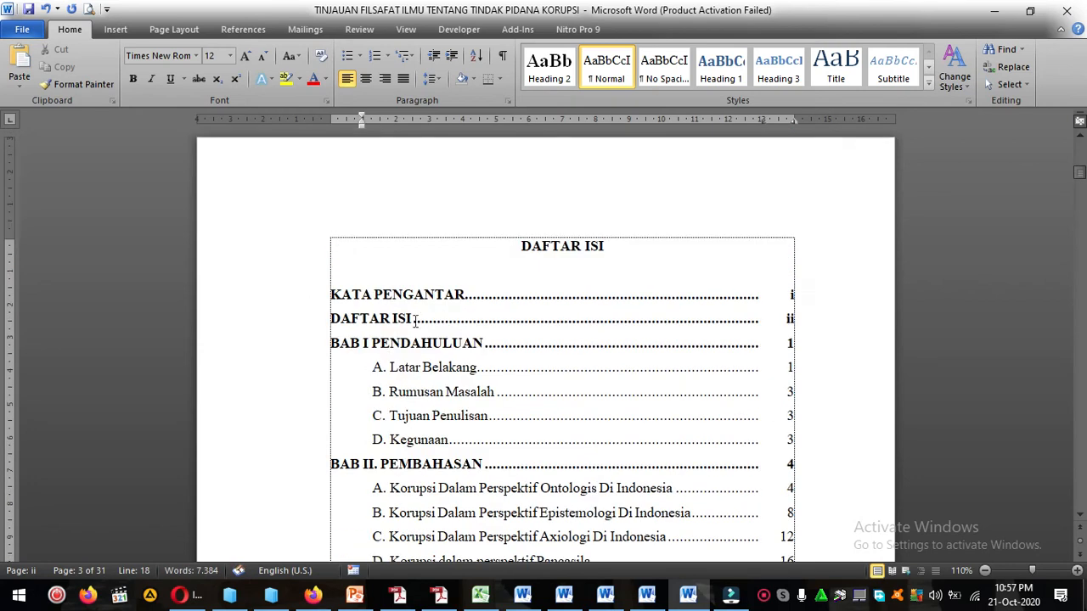
click(507, 250)
scroll(507, 250, down, 6)
shift+click(611, 386)
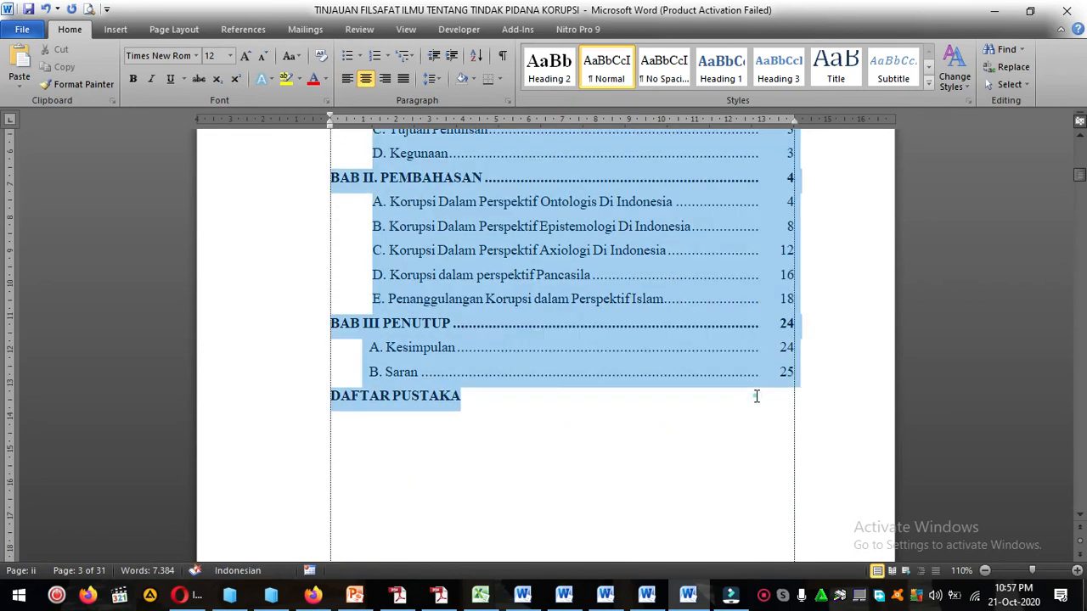
scroll(578, 233, up, 5)
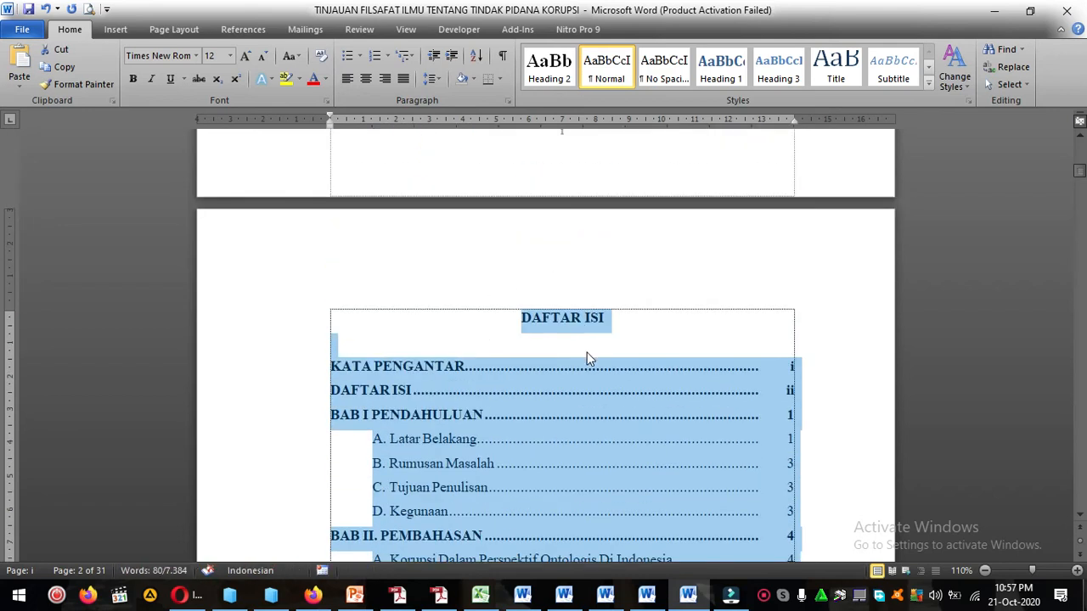
right_click(591, 401)
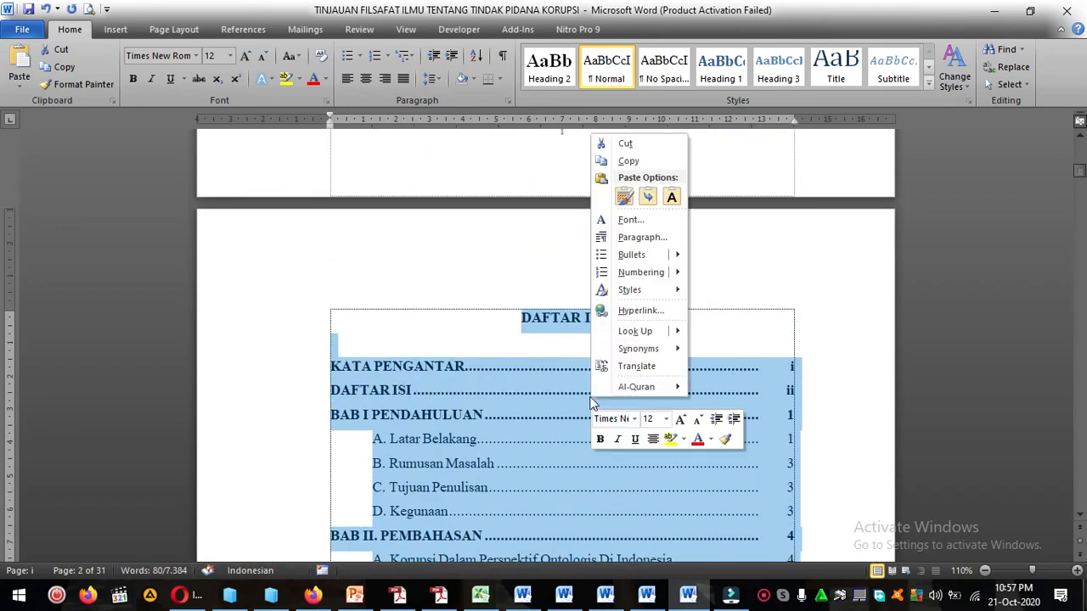
click(644, 239)
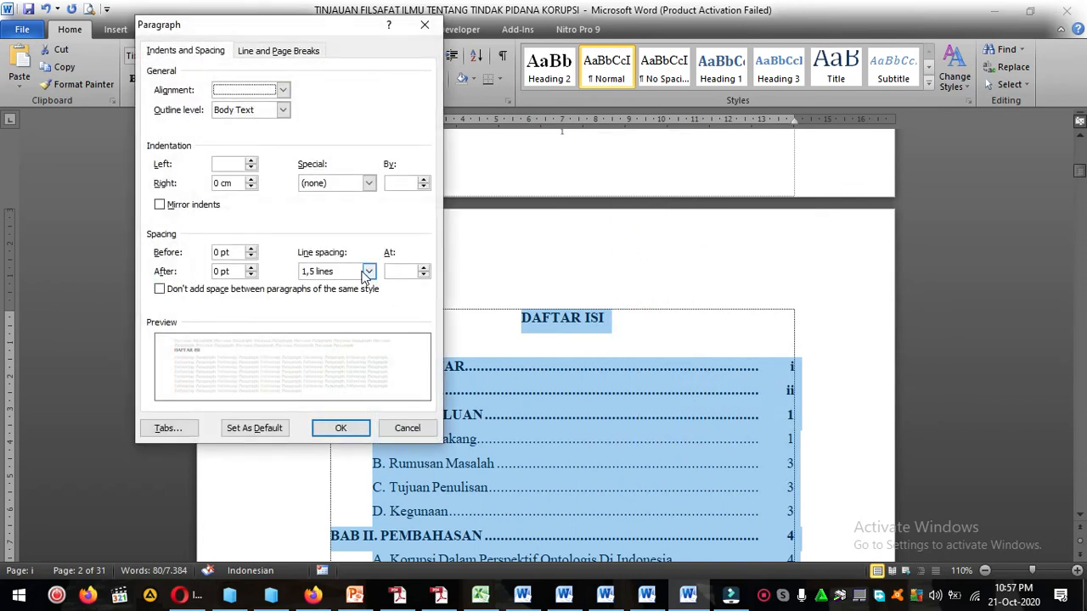
click(368, 271)
click(335, 295)
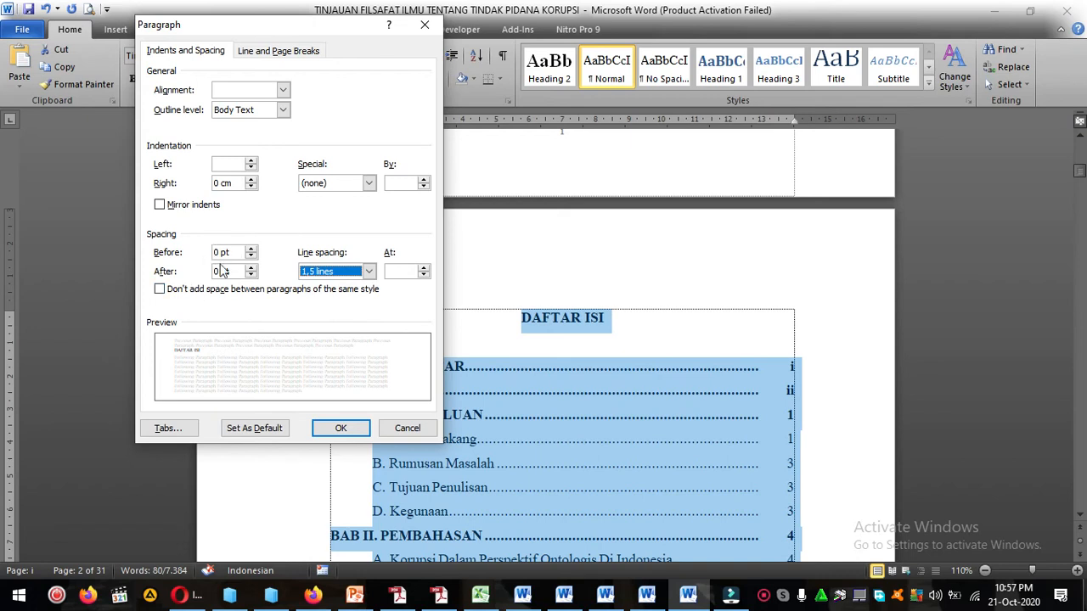
click(340, 428)
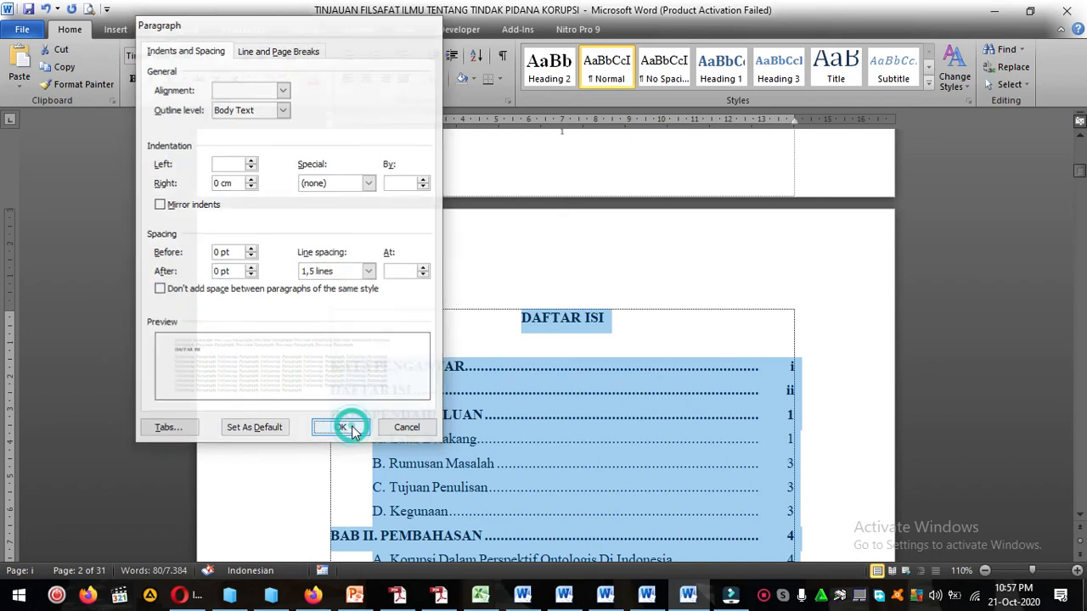
click(518, 316)
scroll(574, 376, down, 1)
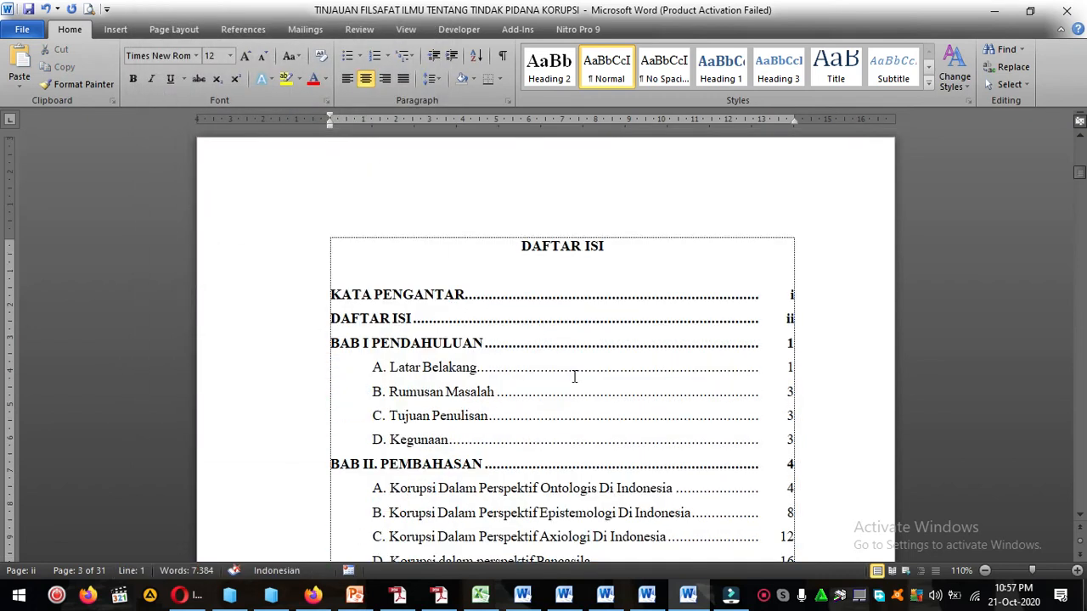
scroll(574, 376, down, 2)
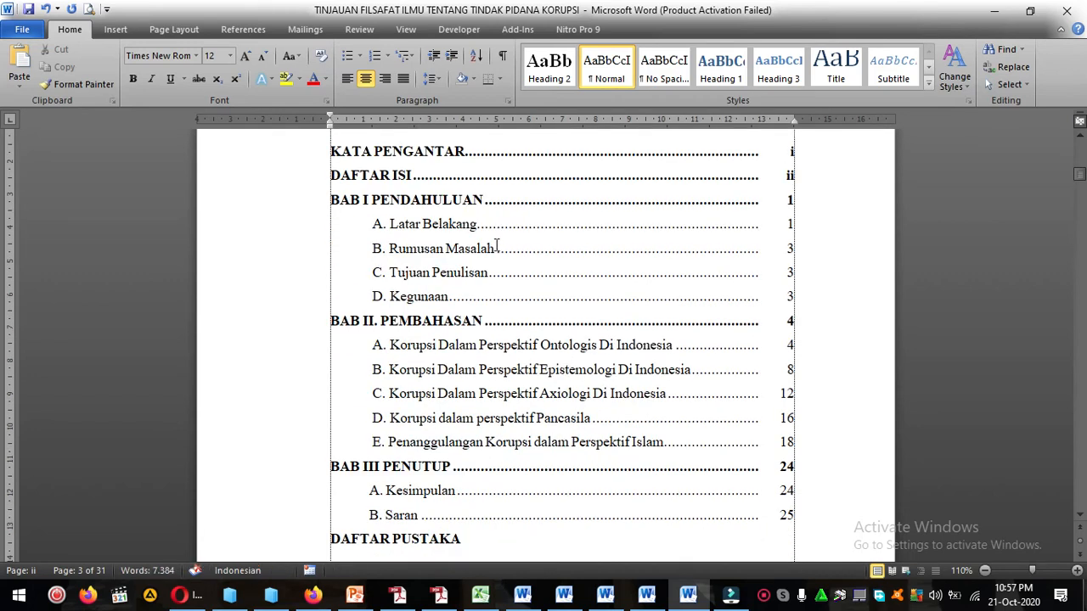
click(506, 255)
scroll(505, 255, up, 1)
drag(466, 222, 810, 220)
click(524, 209)
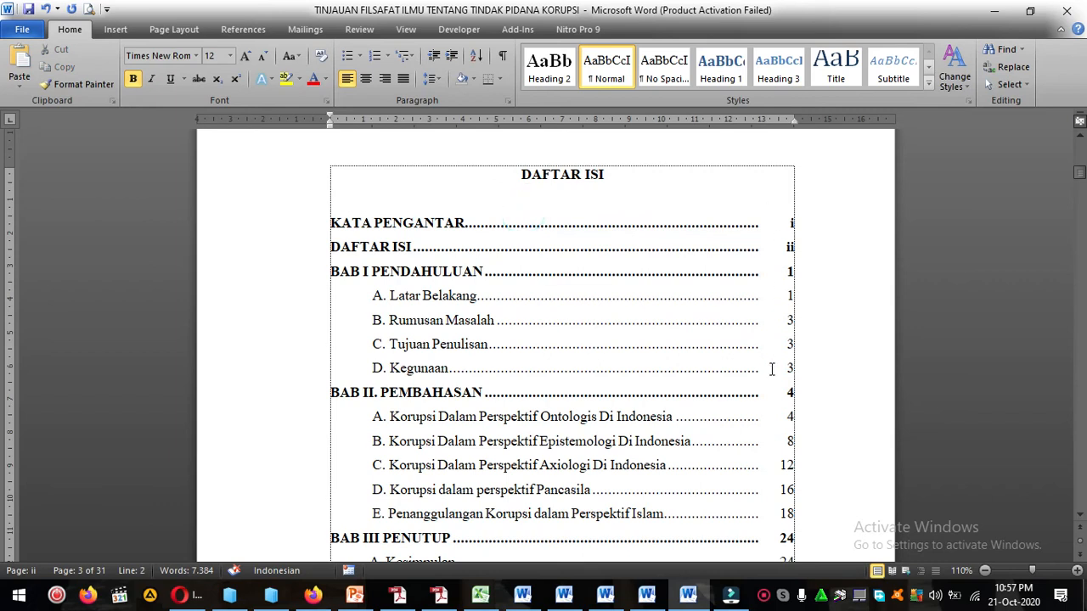
scroll(769, 378, down, 3)
scroll(769, 385, up, 3)
Delete the dot leaders and page numbers of the KATA PENGANTAR and DAFTAR ISI entries, leaving no blank line before BAB I.
drag(466, 293, 804, 300)
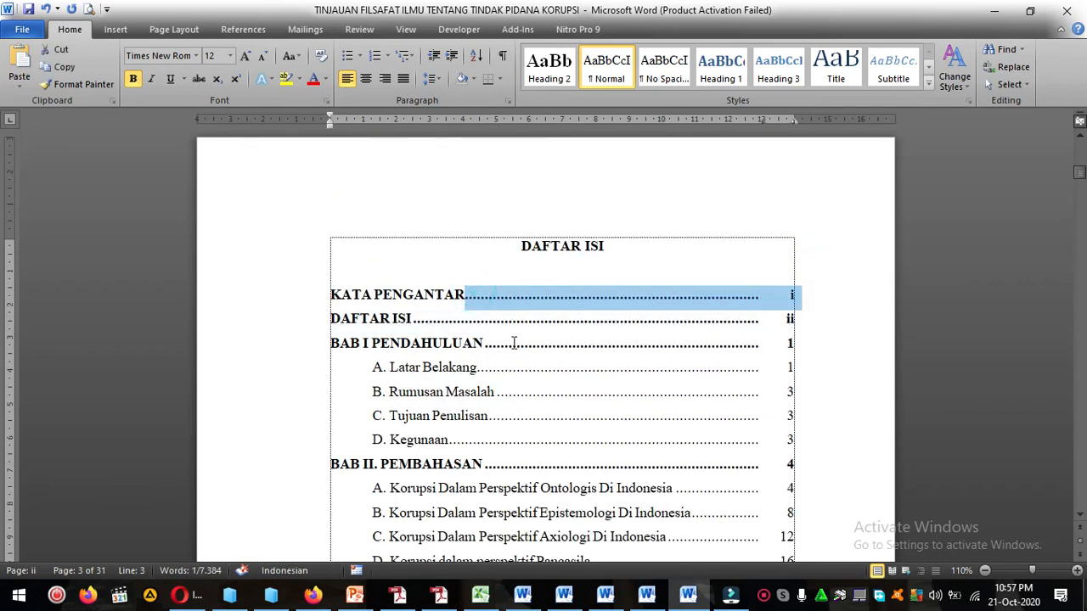
key(Delete)
key(Return)
drag(436, 316, 789, 319)
key(Delete)
key(Return)
click(615, 297)
click(591, 323)
click(594, 337)
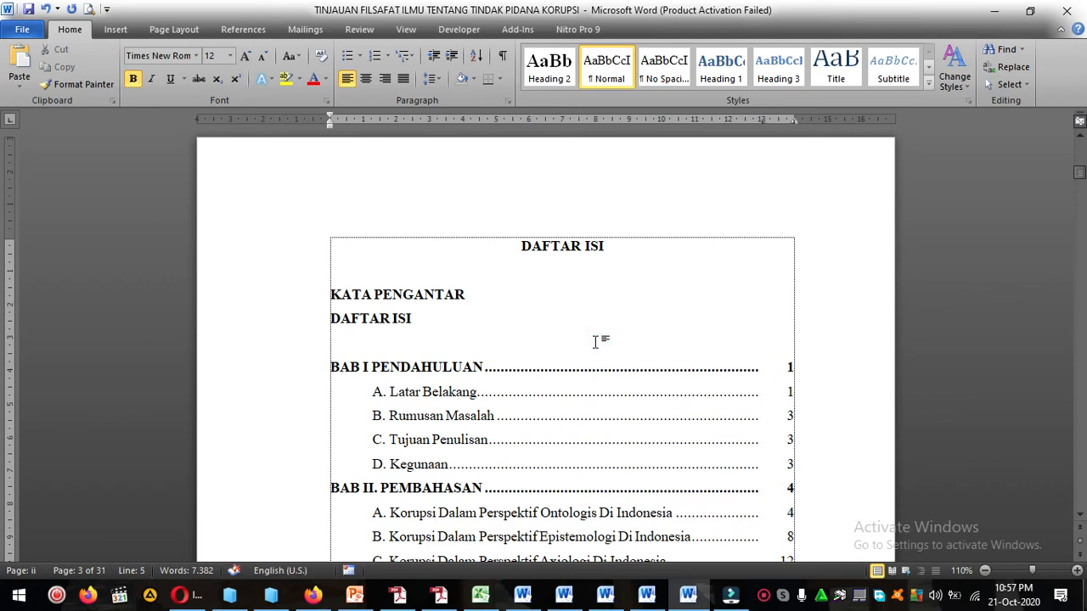
key(BackSpace)
click(535, 300)
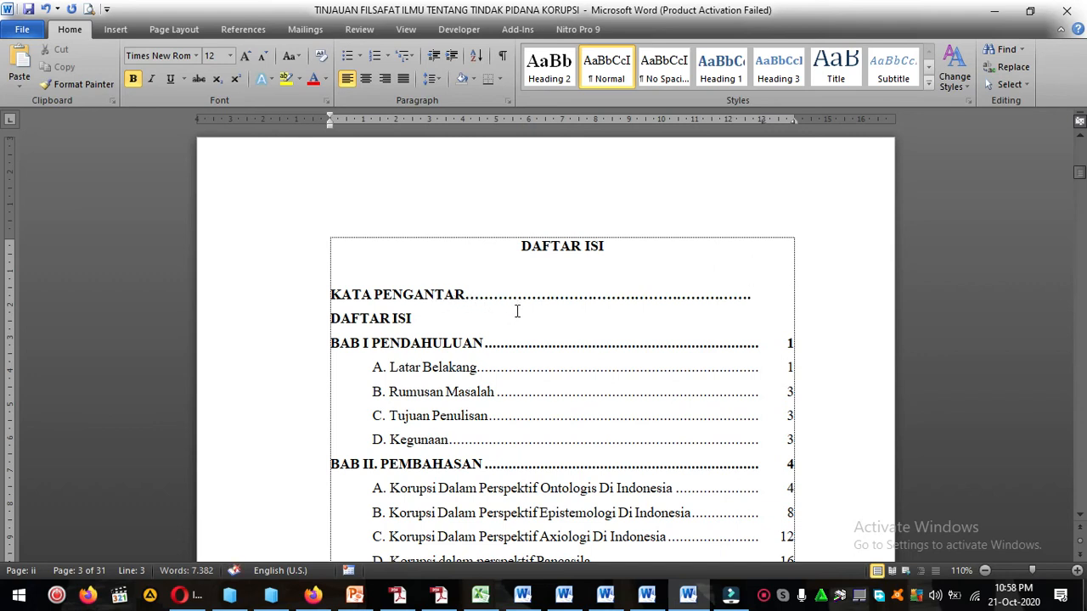
shift+click(467, 297)
key(Delete)
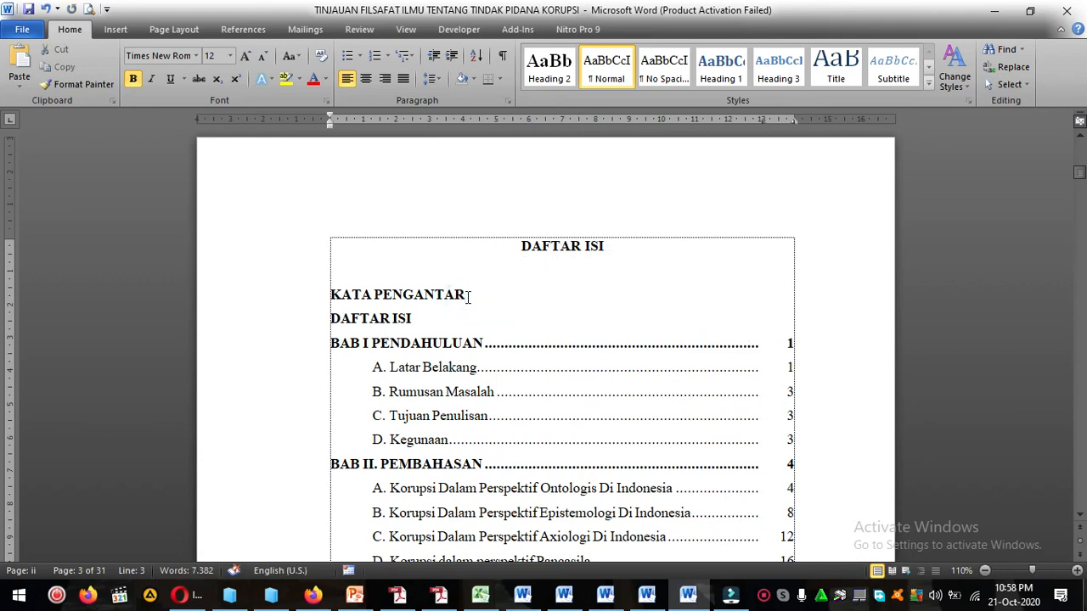
Set a left-aligned tab stop at 13,02 cm with dotted leader 2 for the KATA PENGANTAR entry.
click(332, 293)
shift+click(418, 327)
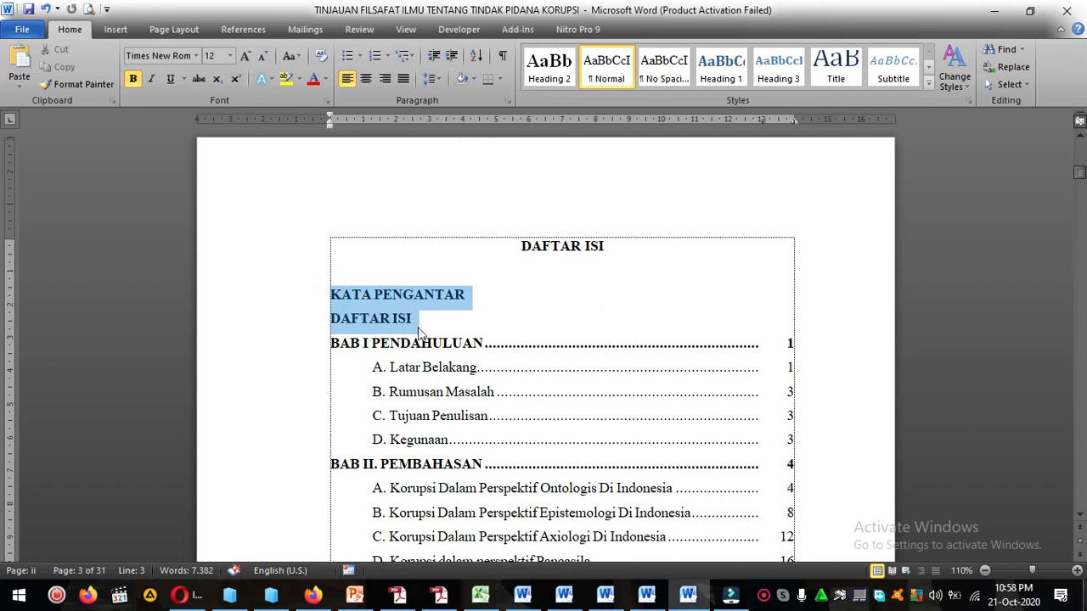
click(398, 318)
drag(331, 294, 465, 297)
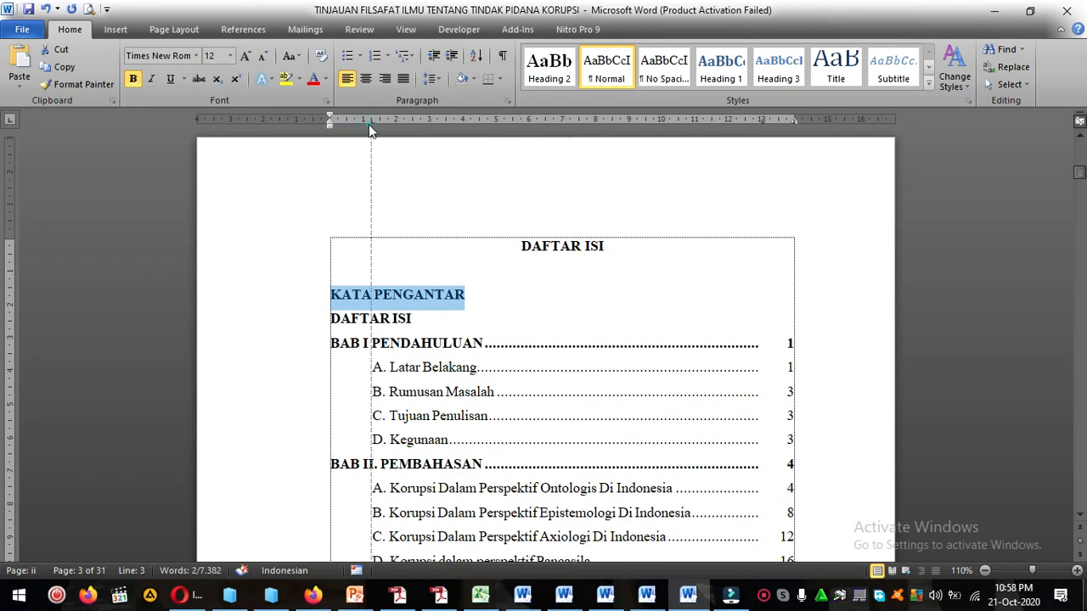
double_click(761, 119)
click(620, 401)
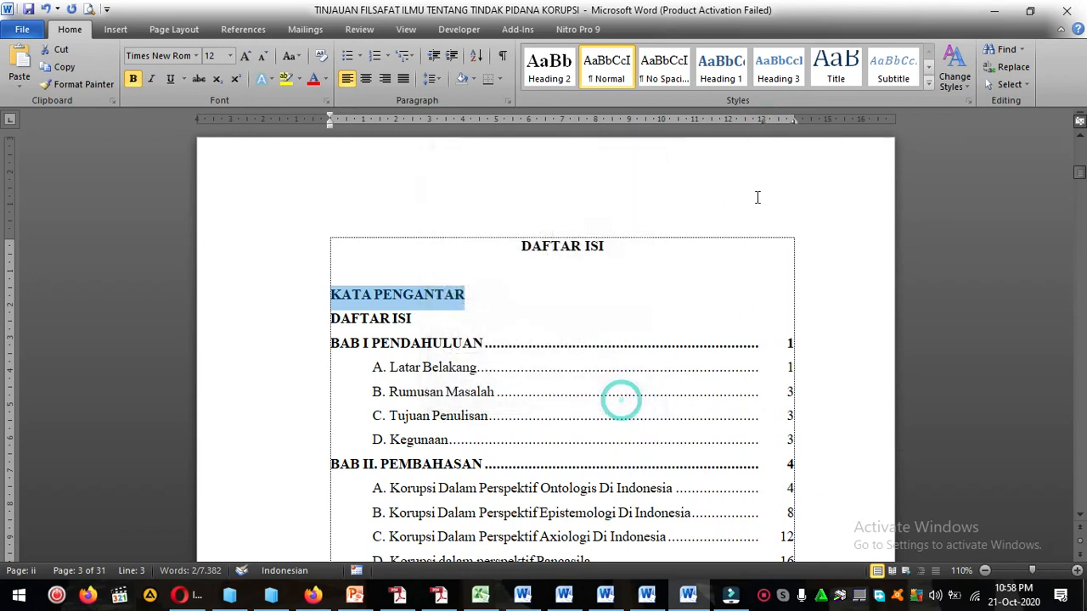
double_click(762, 123)
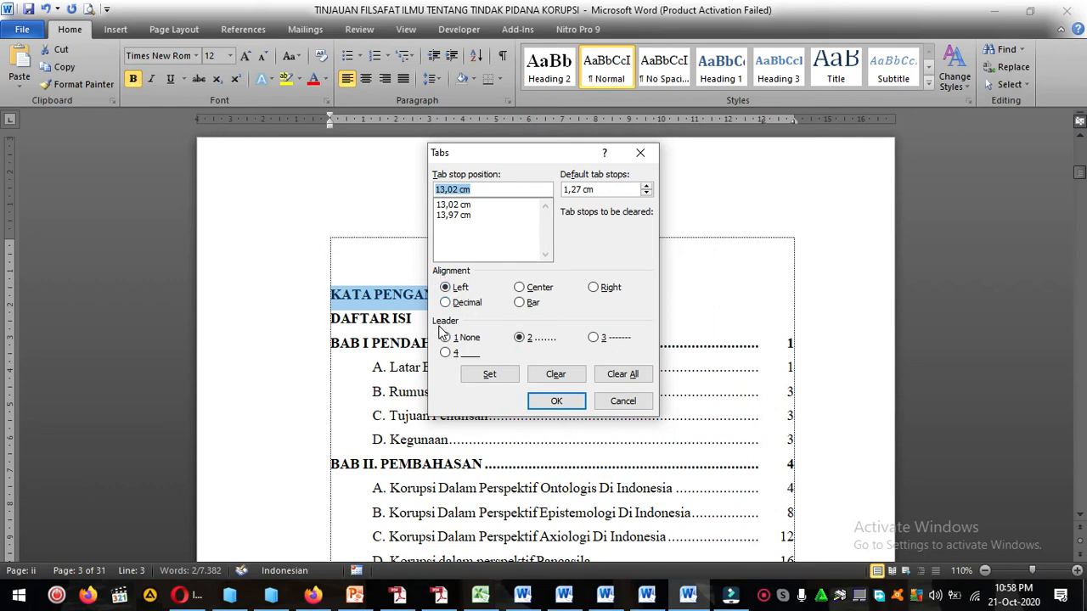
click(558, 403)
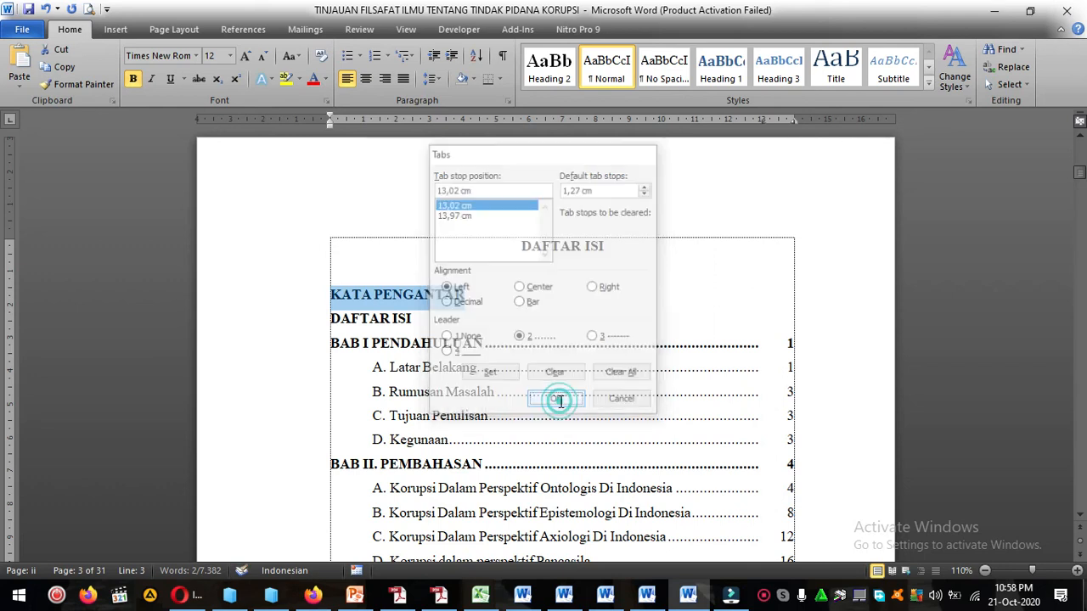
Insert the tabbed dot leader and page number i after the KATA PENGANTAR entry.
click(513, 296)
click(480, 299)
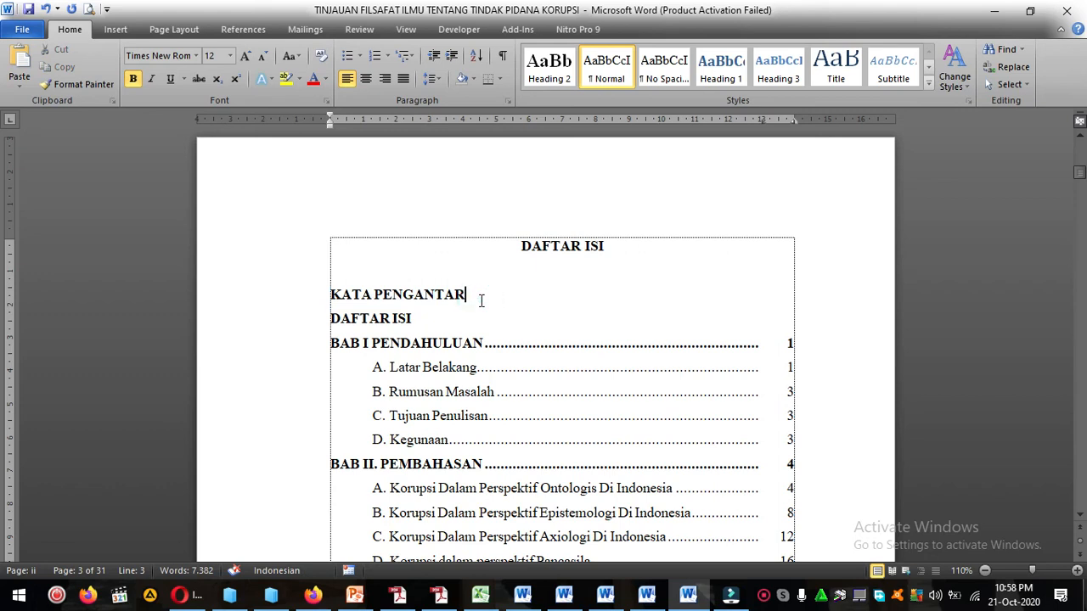
click(464, 297)
key(Tab)
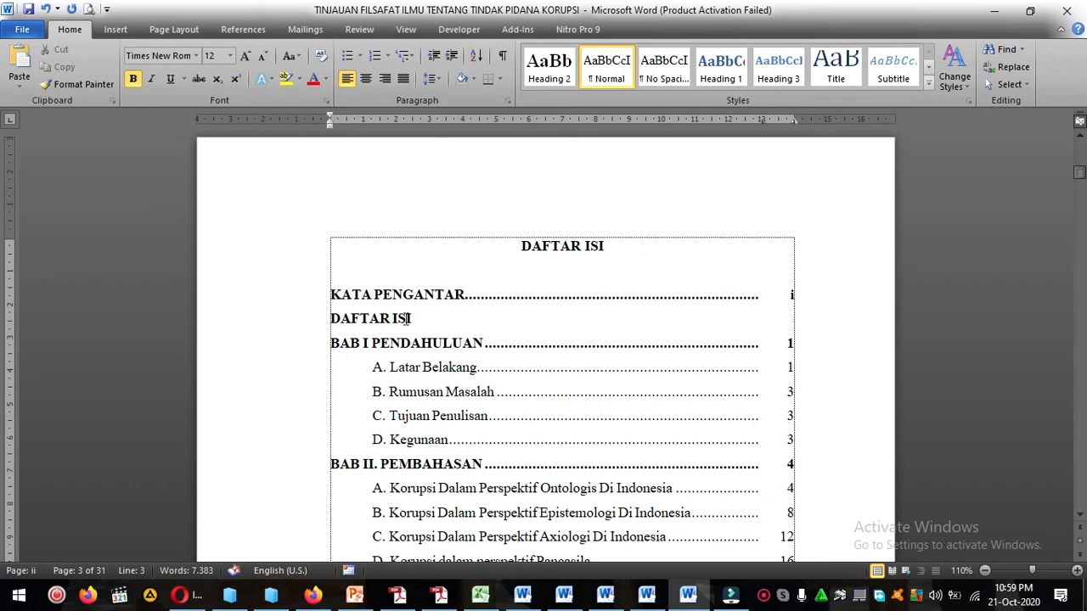
click(324, 320)
key(BackSpace)
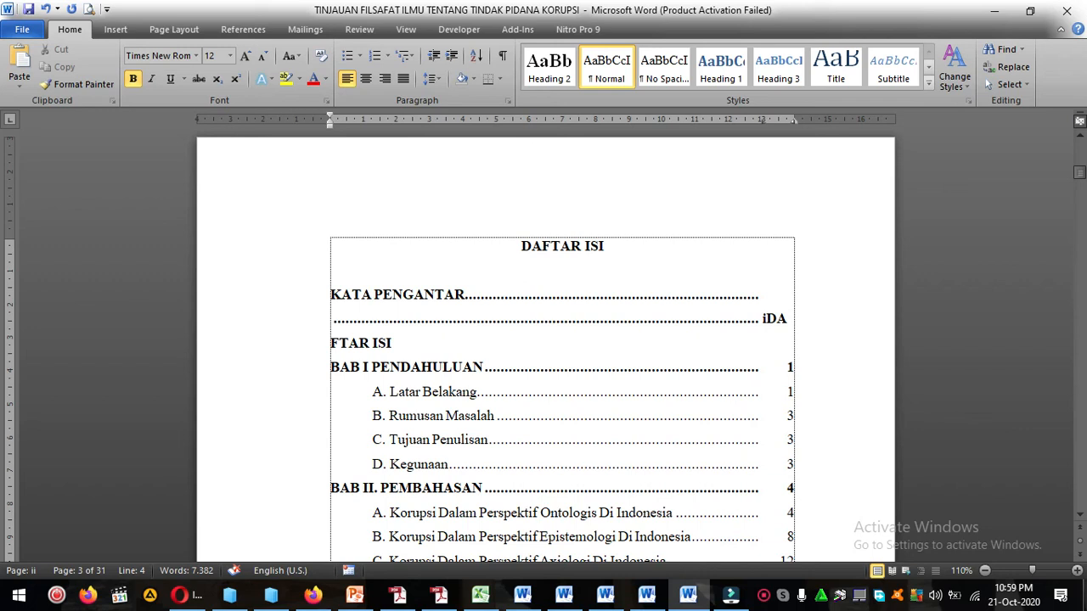
key(ctrl+z)
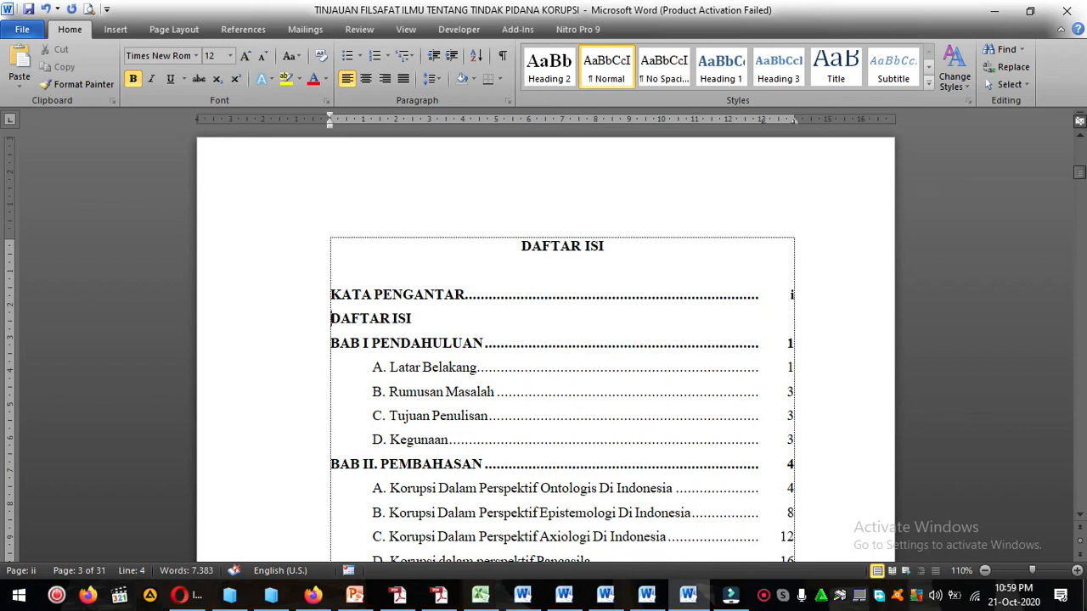
click(334, 316)
click(327, 319)
click(335, 319)
key(Tab)
key(BackSpace)
Insert the tabbed dot leader and page number ii after the DAFTAR ISI entry.
click(416, 315)
key(Tab)
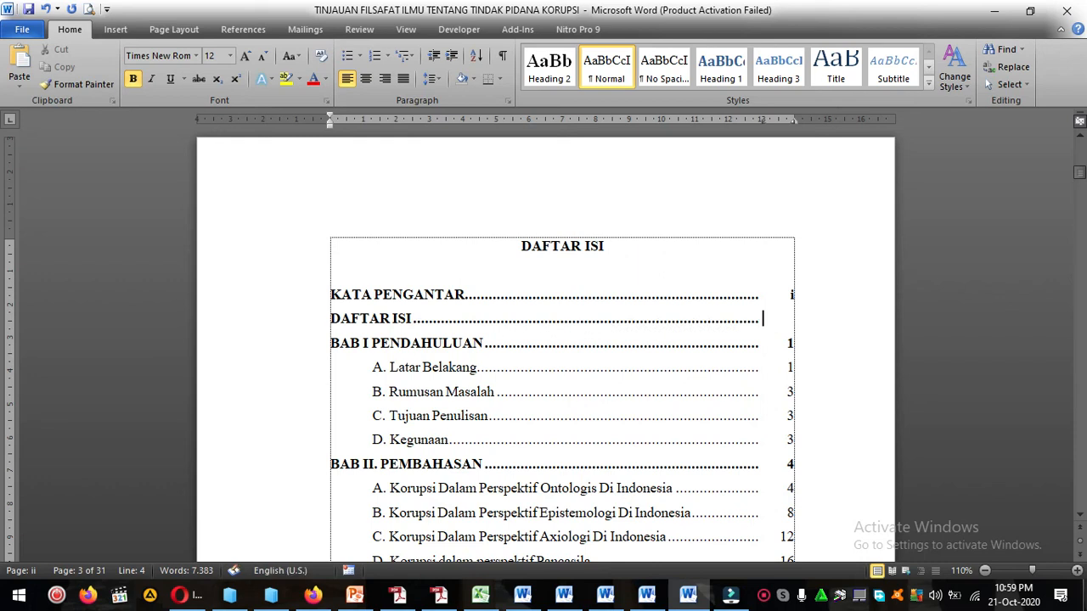
text(ii)
scroll(764, 361, down, 3)
scroll(390, 246, up, 2)
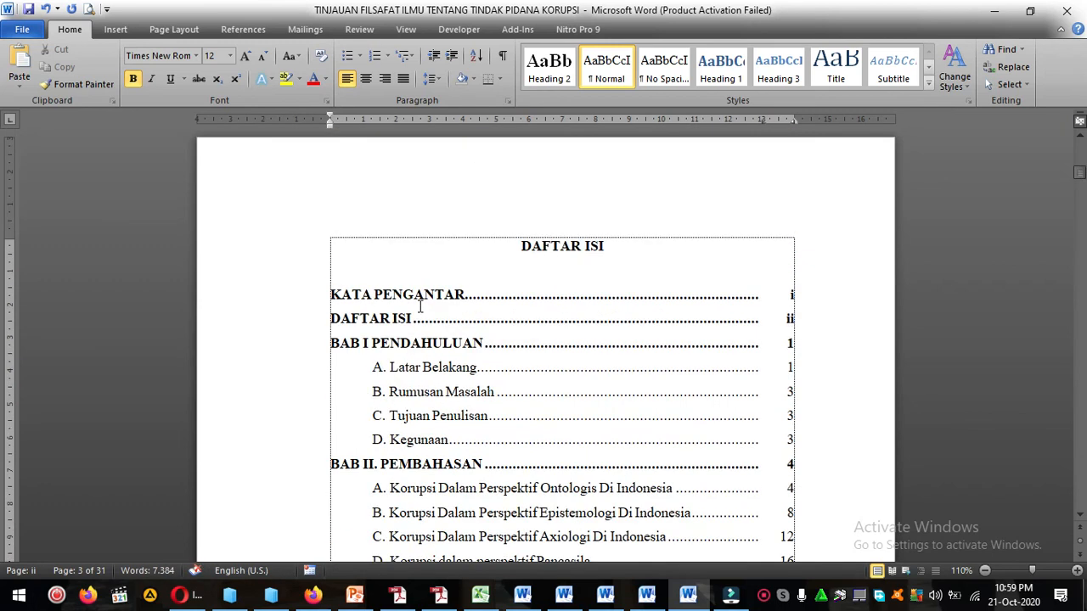
scroll(608, 424, down, 3)
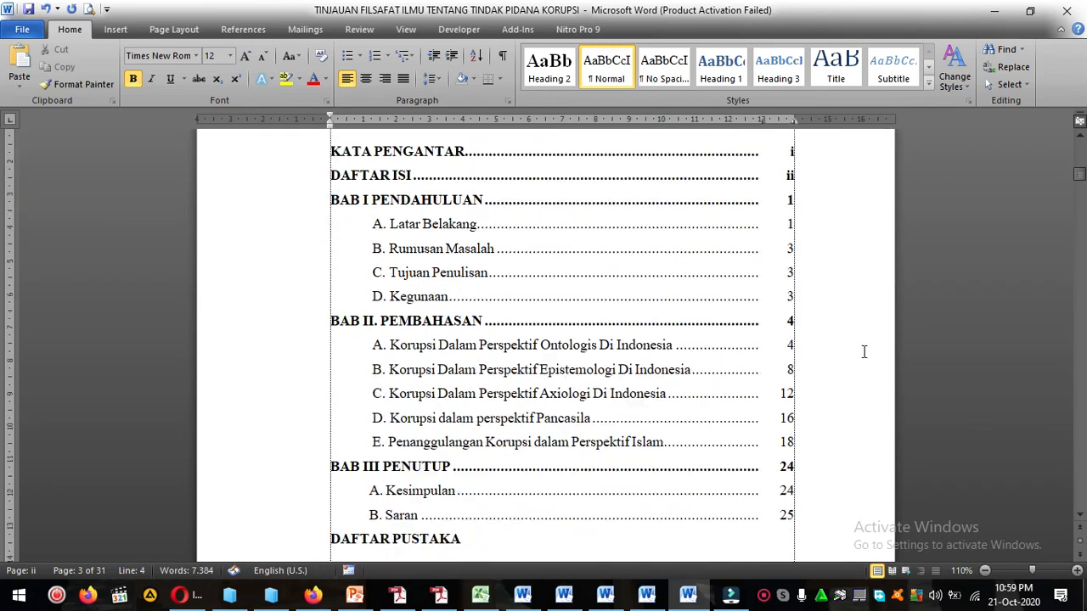
Examine the finished DAFTAR ISI page, checking its heading, dot leaders and page numbers.
scroll(608, 425, up, 2)
scroll(523, 396, down, 2)
shift+click(523, 396)
scroll(580, 396, down, 5)
scroll(580, 396, up, 10)
click(567, 329)
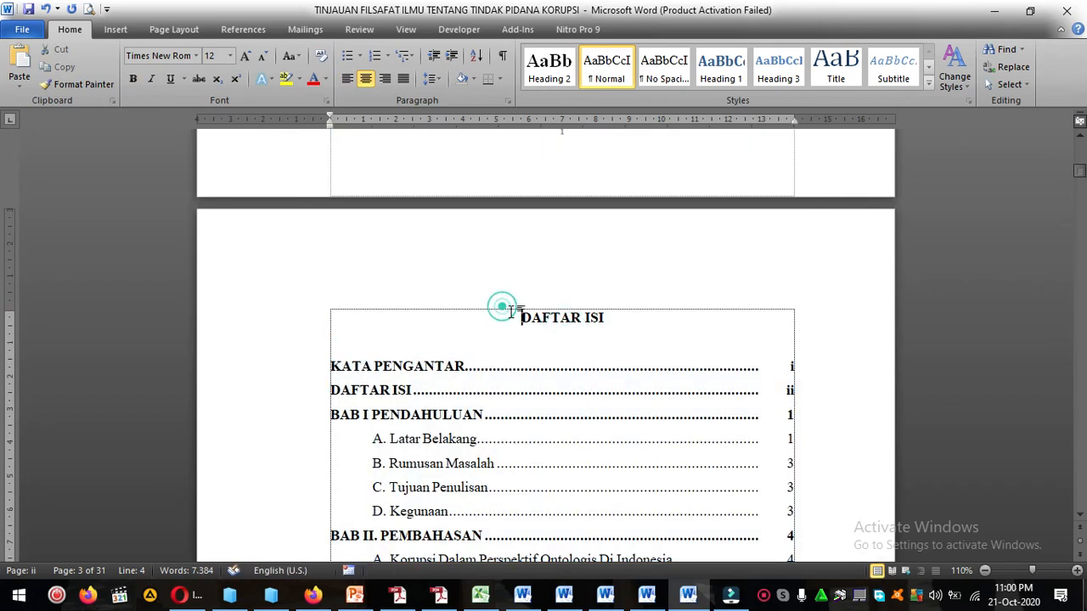
scroll(567, 329, down, 5)
click(482, 396)
scroll(483, 397, up, 20)
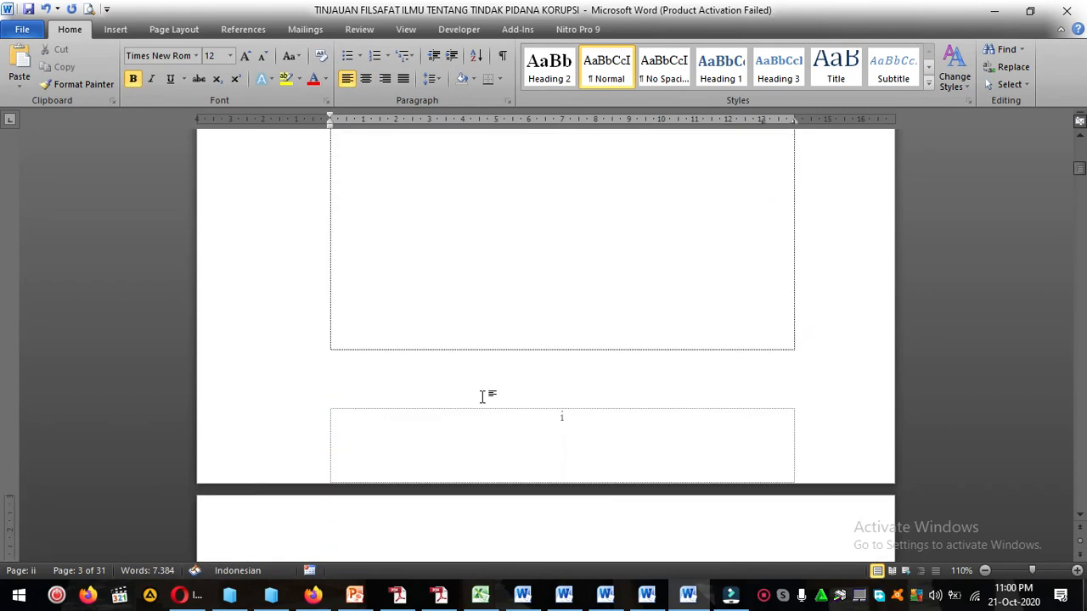
Examine the cover page and the KATA PENGANTAR page through to the Kelompok 4 signature.
scroll(483, 398, up, 4)
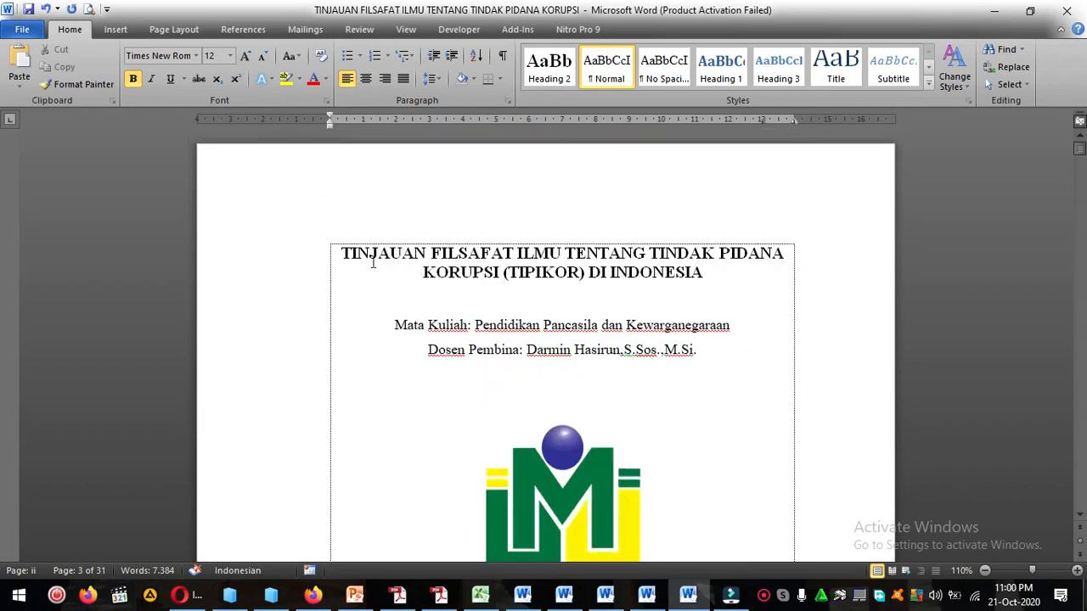
shift+click(335, 245)
click(443, 291)
click(339, 251)
scroll(689, 368, down, 20)
scroll(689, 368, down, 4)
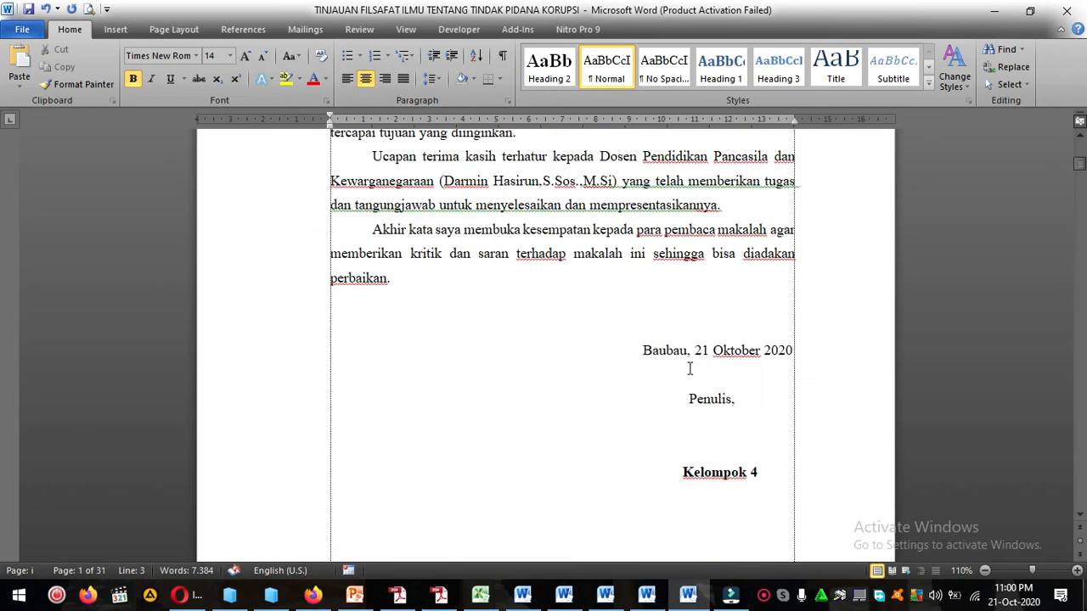
shift+click(768, 474)
scroll(769, 478, up, 7)
scroll(768, 482, up, 18)
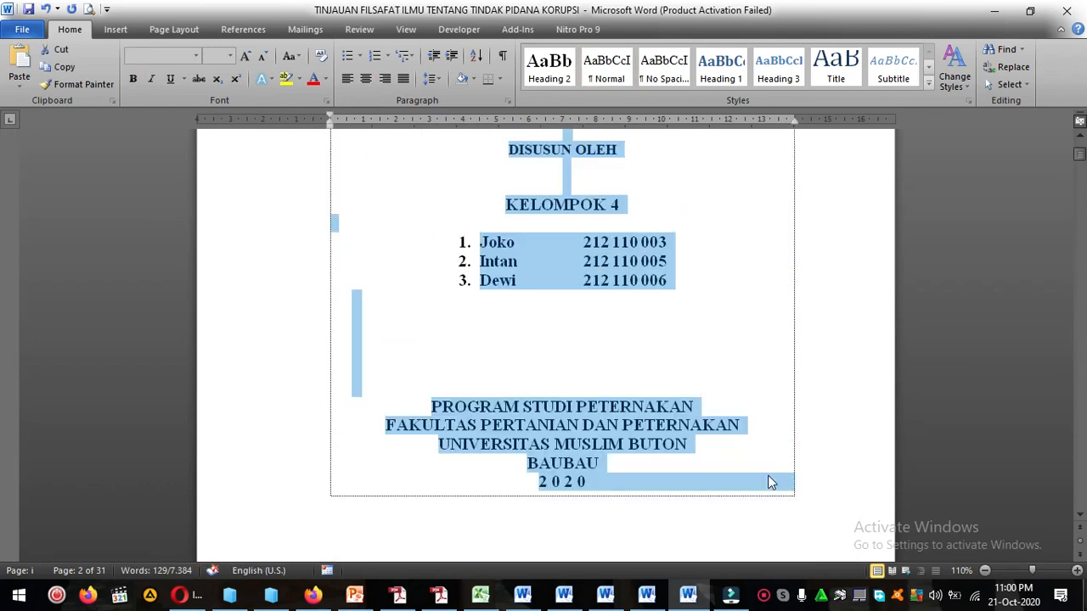
click(655, 285)
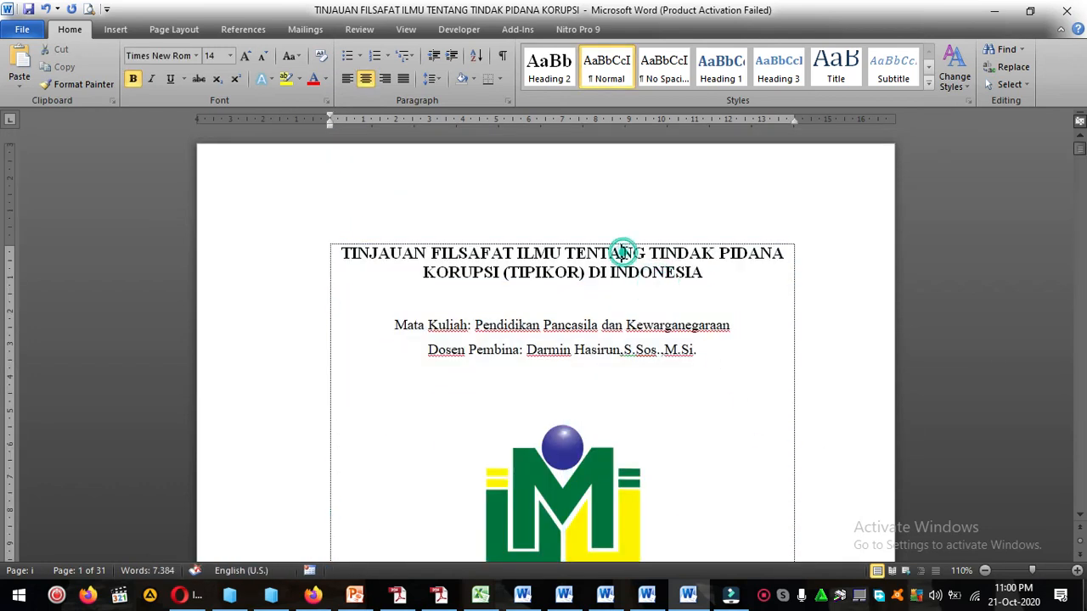
Review the front matter from the cover title through the preface to the DAFTAR PUSTAKA entry, returning to the title.
scroll(694, 364, down, 18)
click(692, 365)
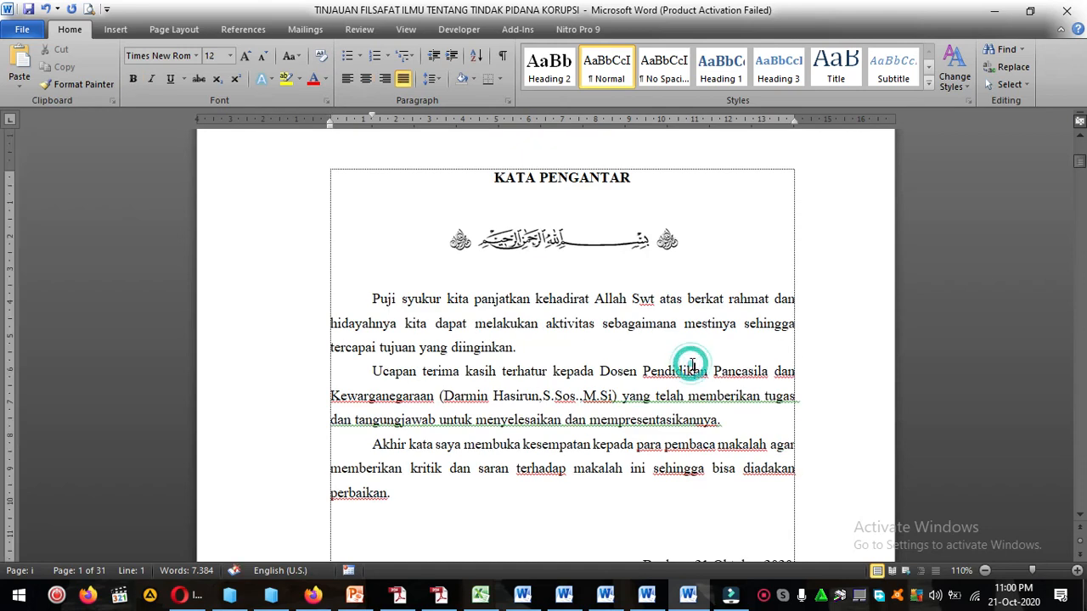
scroll(691, 364, down, 15)
click(813, 477)
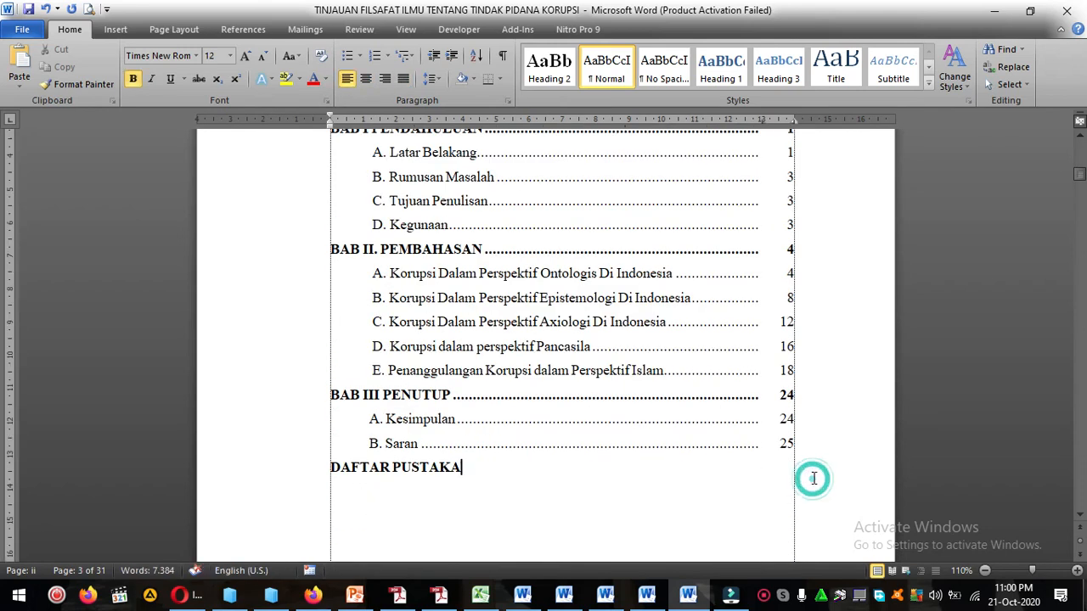
scroll(478, 391, up, 20)
scroll(478, 391, up, 5)
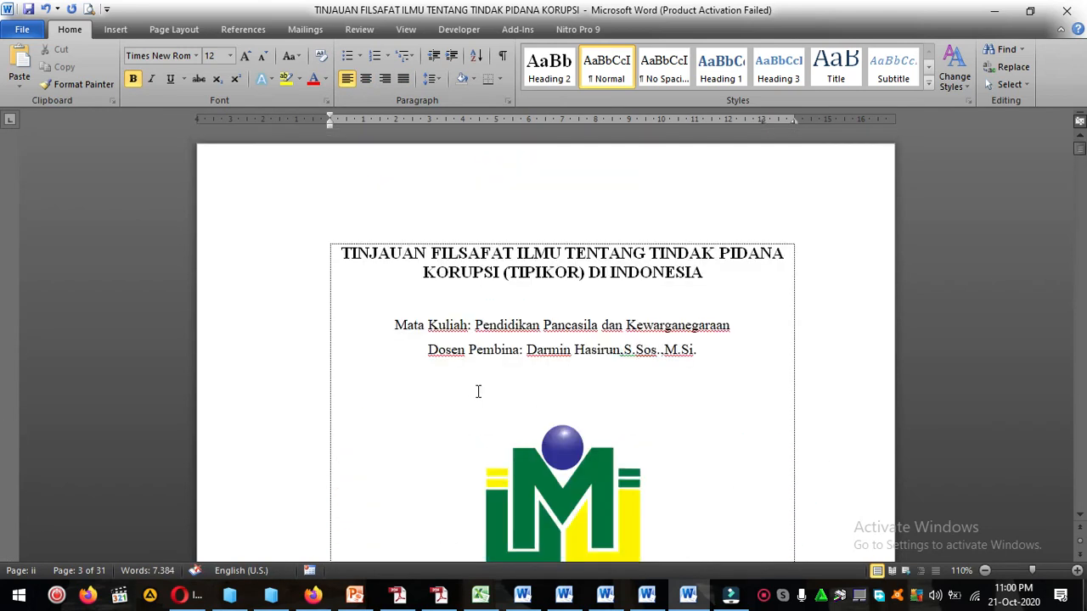
click(338, 252)
key(ctrl+a)
click(356, 269)
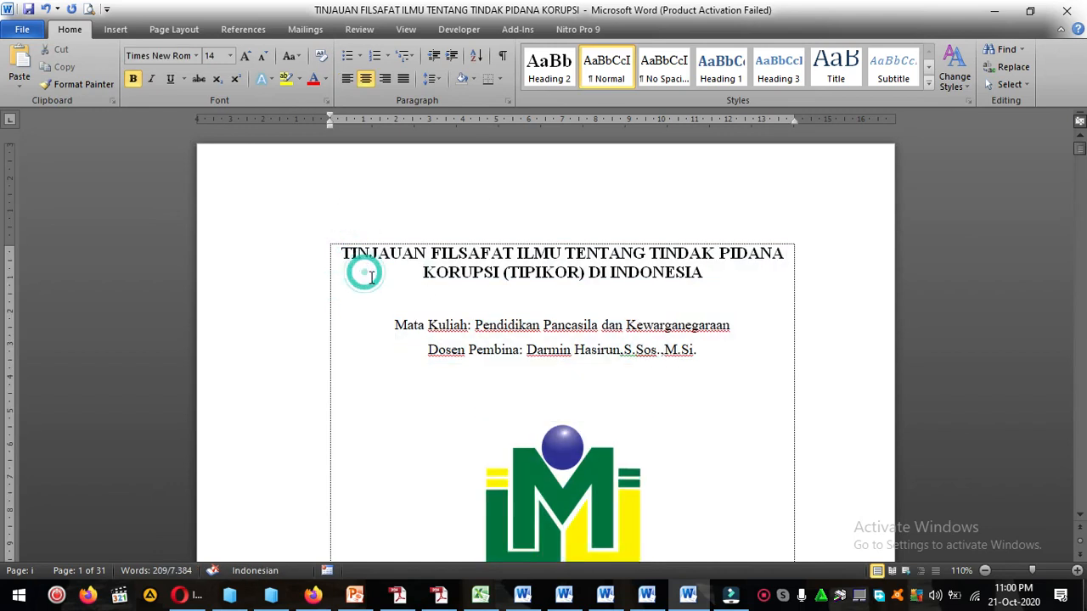